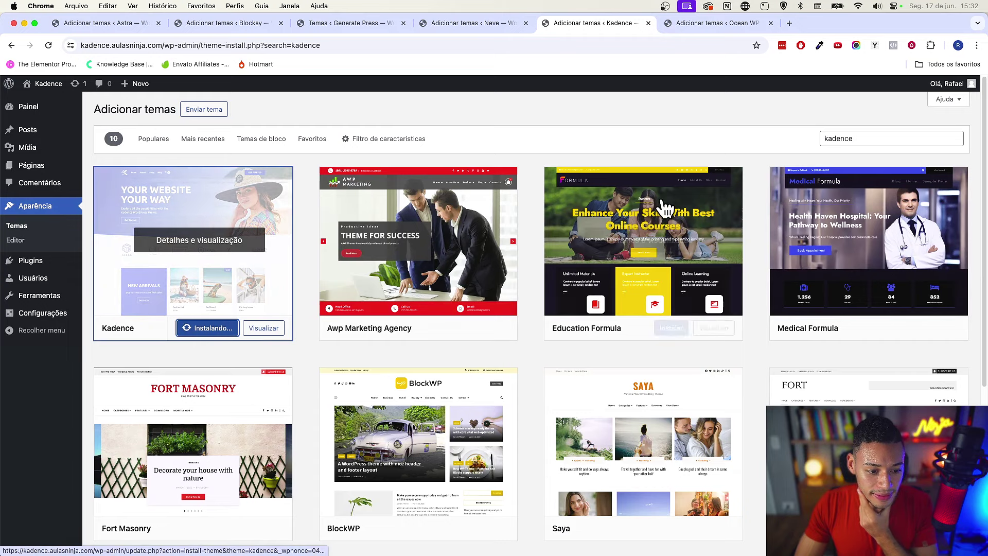
# Install the OceanWP theme on the Ocean WP site, check the theme installations on the other sites and return to Astra
pyautogui.hotkey('ctrl', 'Tab')
pyautogui.click(221, 330)
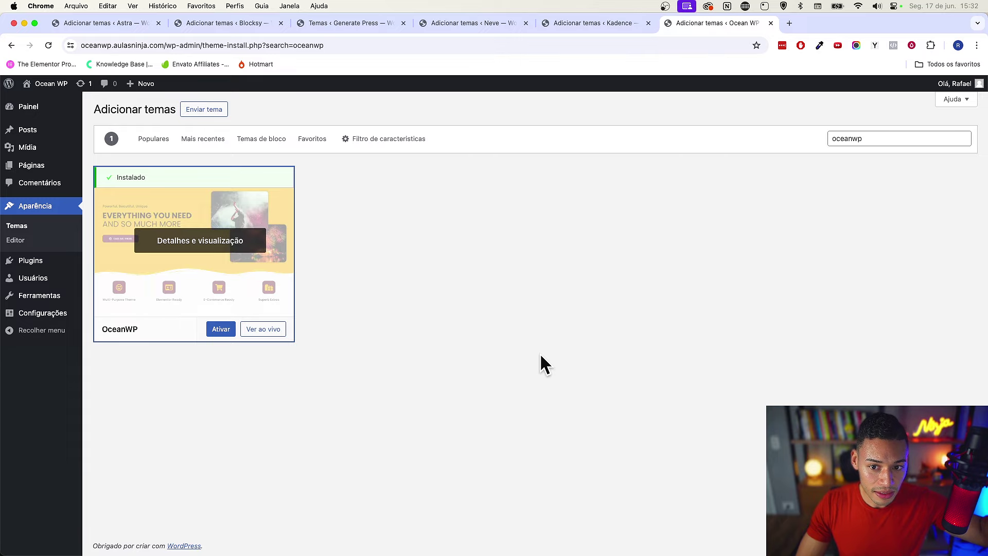
pyautogui.hotkey('ctrl', 'shift', 'Tab')
pyautogui.hotkey('ctrl', 'shift', 'Tab')
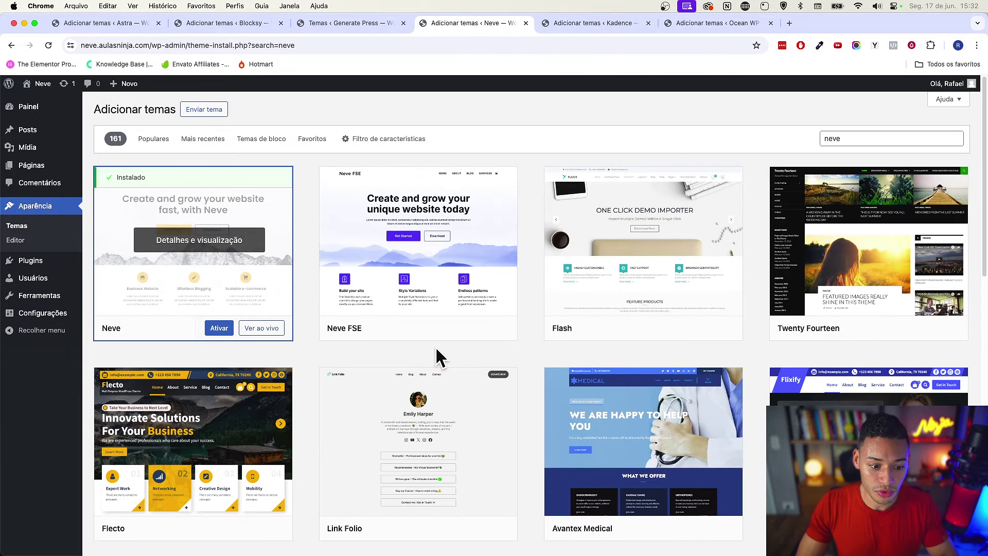
pyautogui.hotkey('ctrl', 'shift', 'Tab')
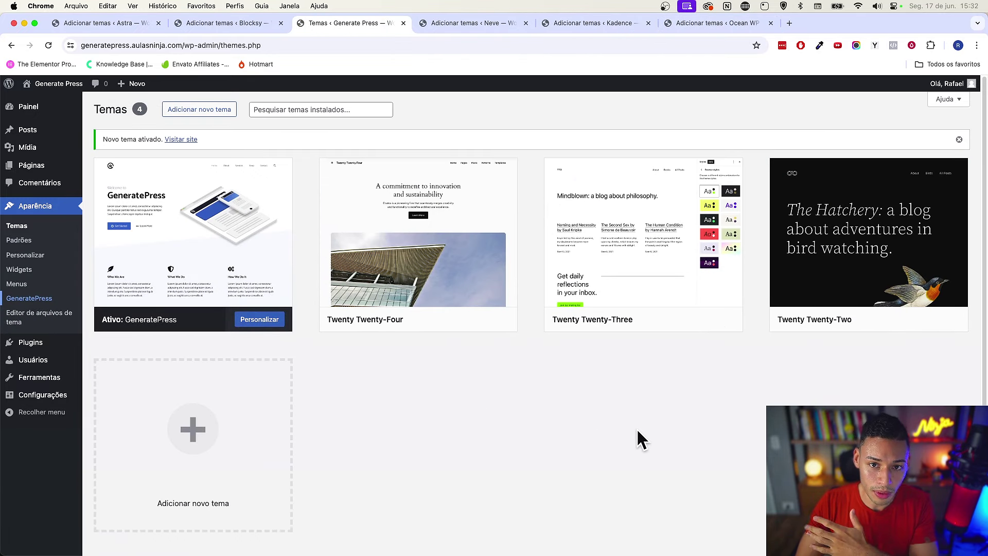
pyautogui.hotkey('ctrl', 'shift', 'Tab')
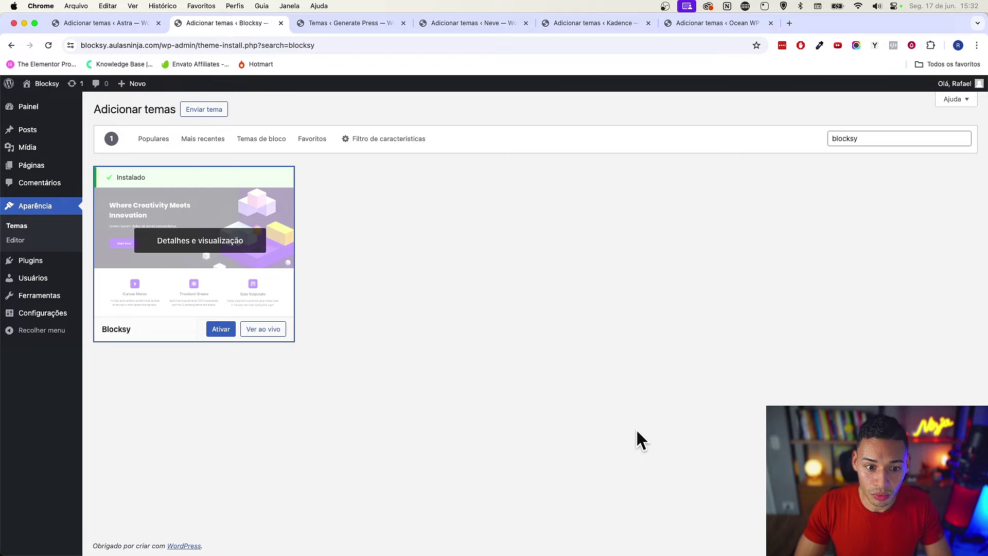
pyautogui.hotkey('ctrl', 'shift', 'Tab')
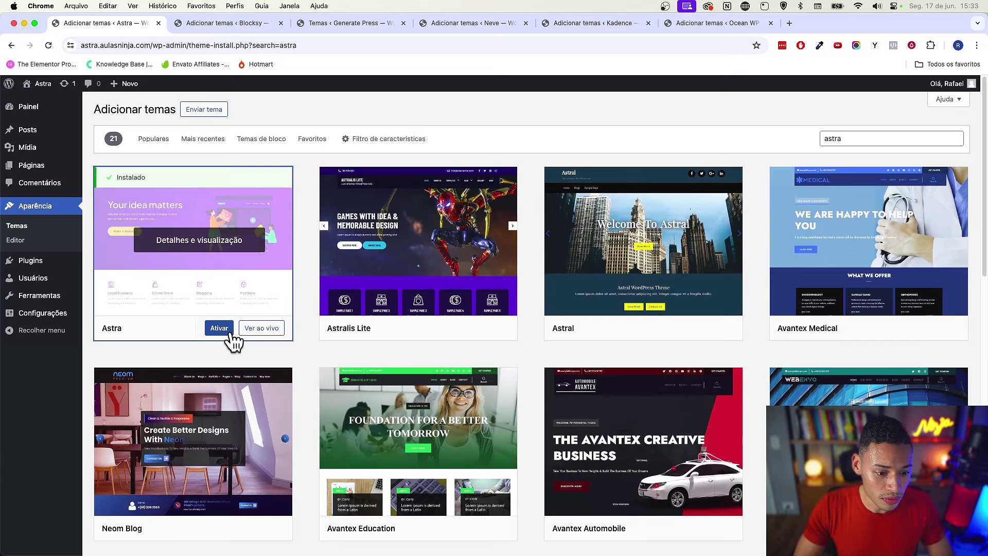
# Check the installed plugins of the Astra site in a separate browser tab and close that tab
pyautogui.moveTo(78, 260)
pyautogui.keyDown('super'); pyautogui.click(147, 264); pyautogui.keyUp('super')
pyautogui.click(187, 24)
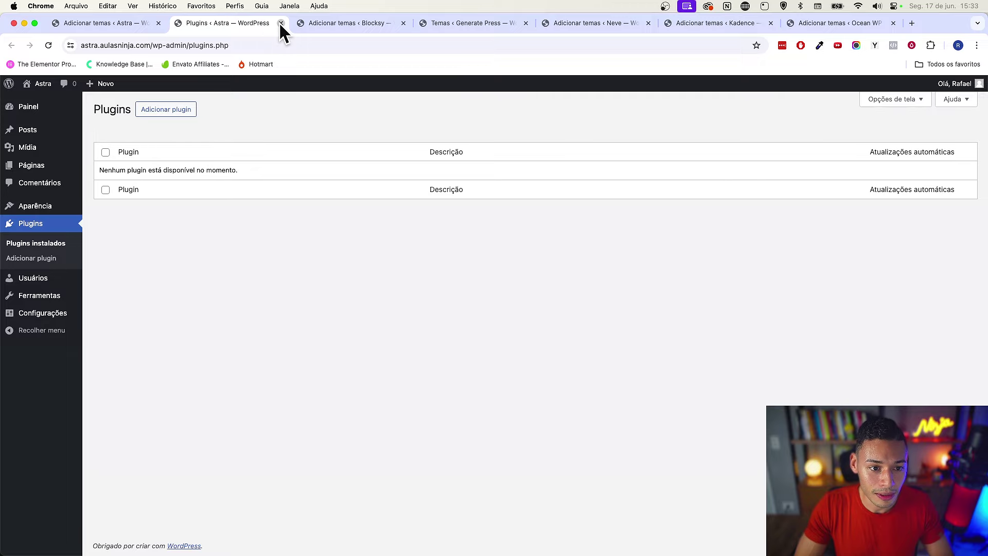
pyautogui.click(281, 23)
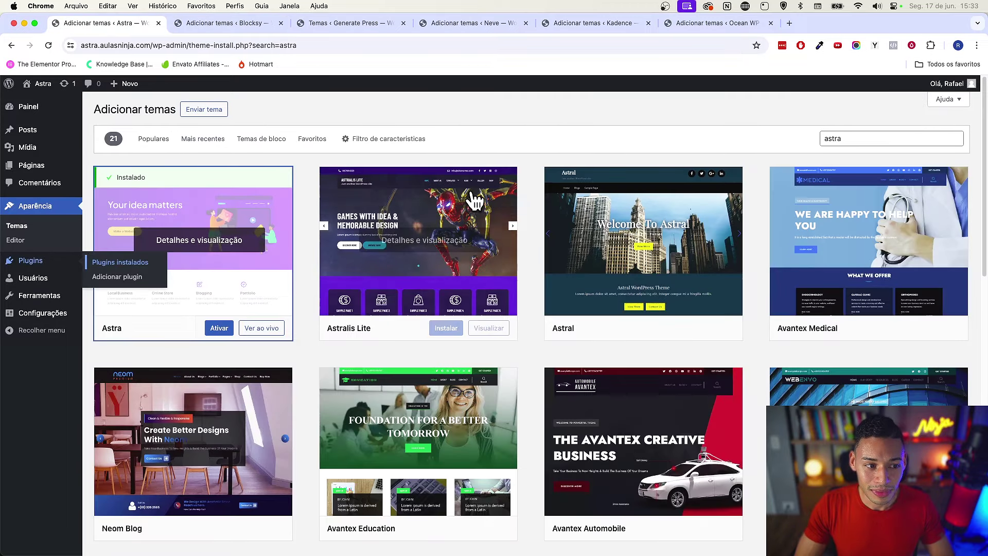
# Activate the Astra, Blocksy, Neve, Kadence and OceanWP themes on their respective sites
pyautogui.click(221, 329)
pyautogui.hotkey('ctrl', 'Tab')
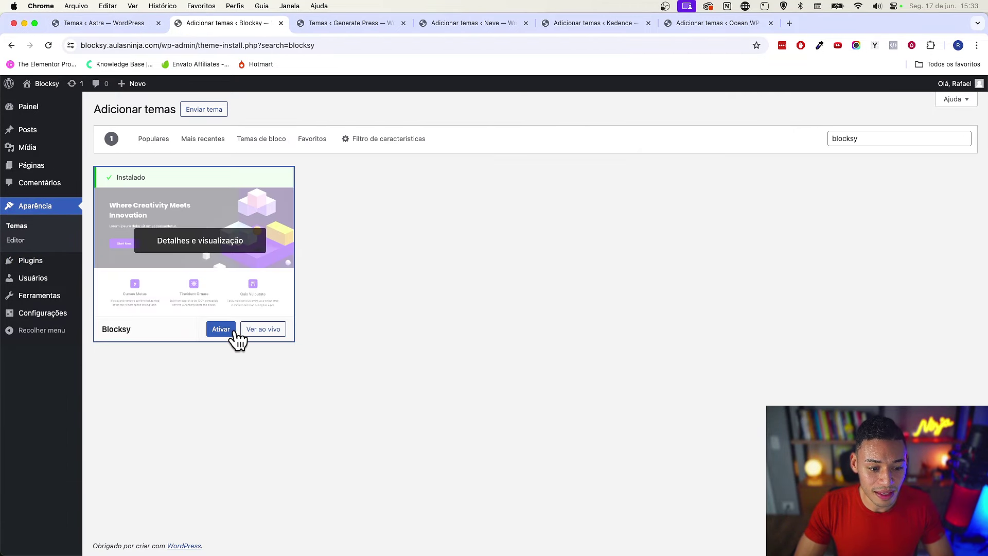
pyautogui.click(226, 330)
pyautogui.hotkey('ctrl', 'Tab')
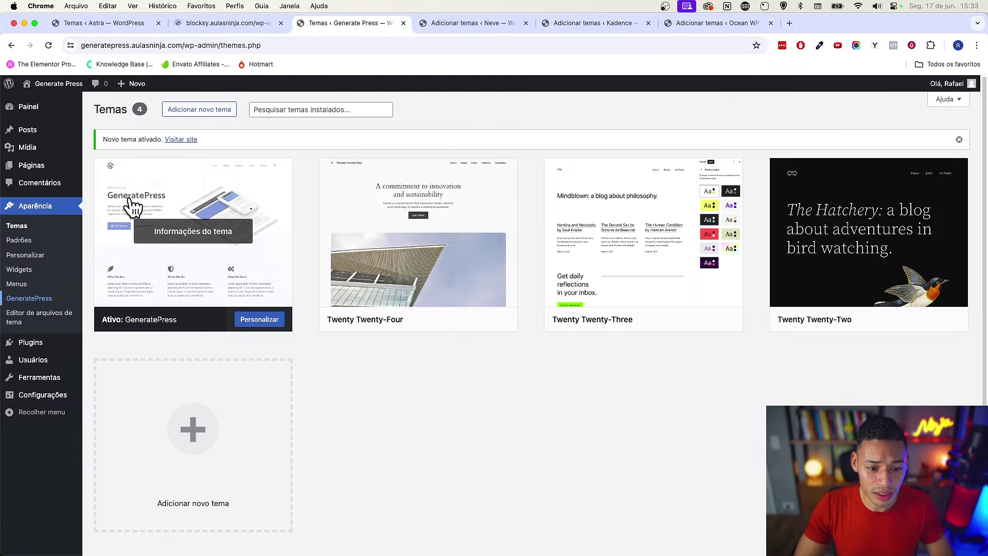
pyautogui.hotkey('ctrl', 'Tab')
pyautogui.click(221, 327)
pyautogui.hotkey('ctrl', 'Tab')
pyautogui.click(219, 328)
pyautogui.hotkey('ctrl', 'Tab')
pyautogui.click(219, 330)
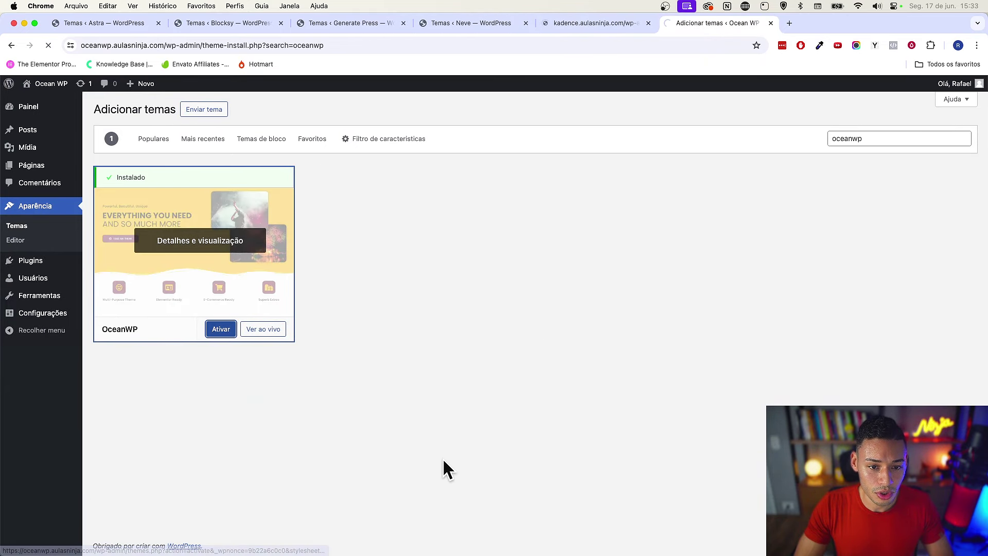
# Delete the unused Twenty Twenty-Four, Twenty Twenty-Three and Twenty Twenty-Two themes from the Astra site
pyautogui.click(110, 25)
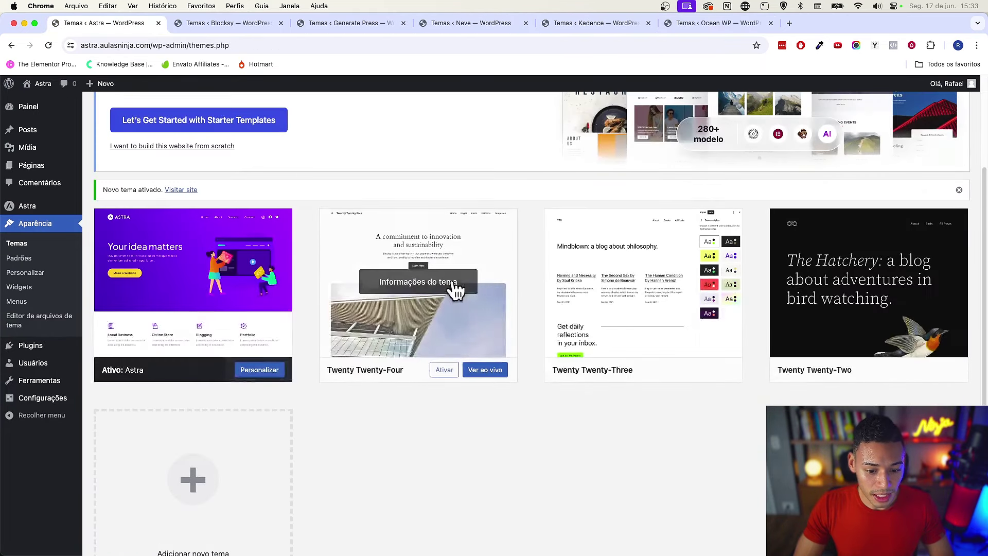
pyautogui.click(399, 329)
pyautogui.click(550, 528)
pyautogui.click(575, 131)
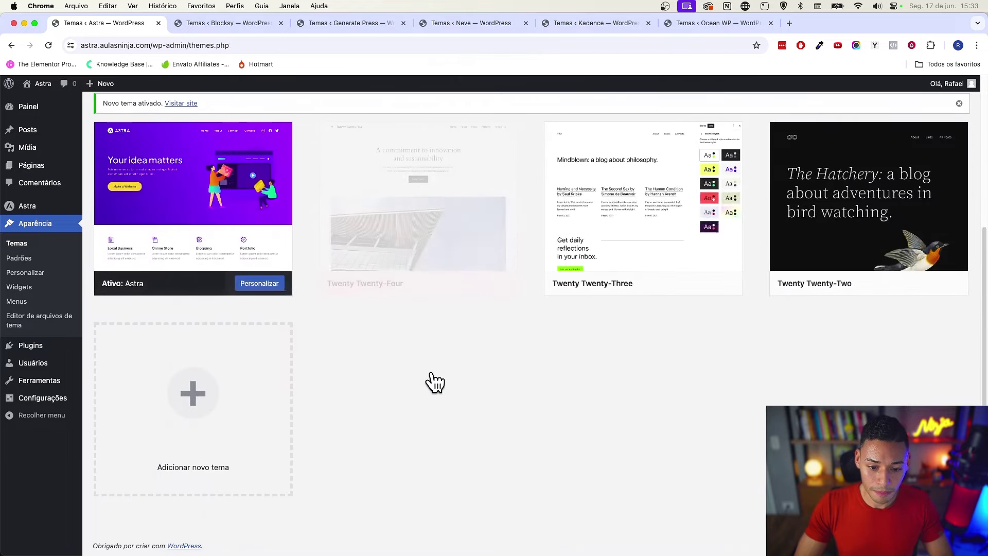
pyautogui.click(431, 386)
pyautogui.click(550, 528)
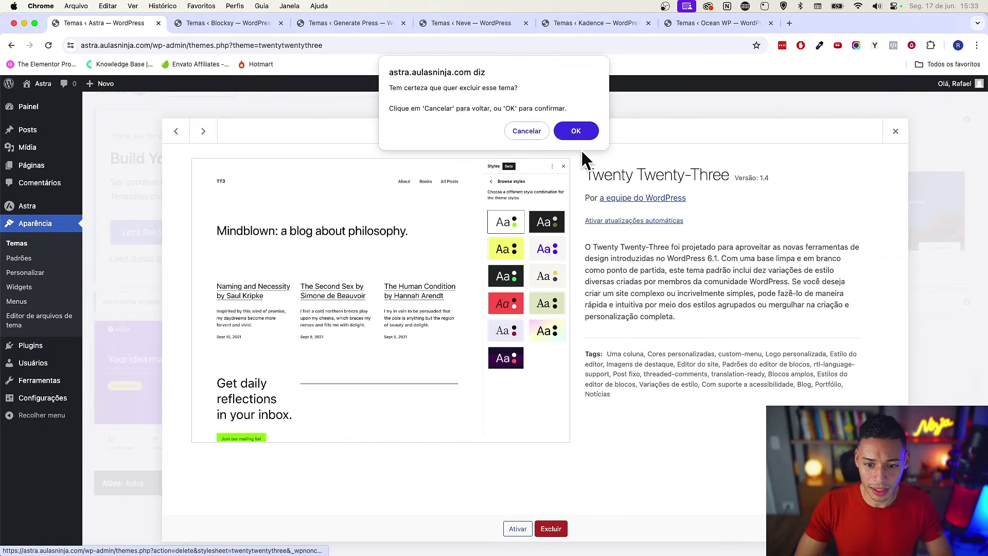
pyautogui.click(576, 131)
pyautogui.click(551, 528)
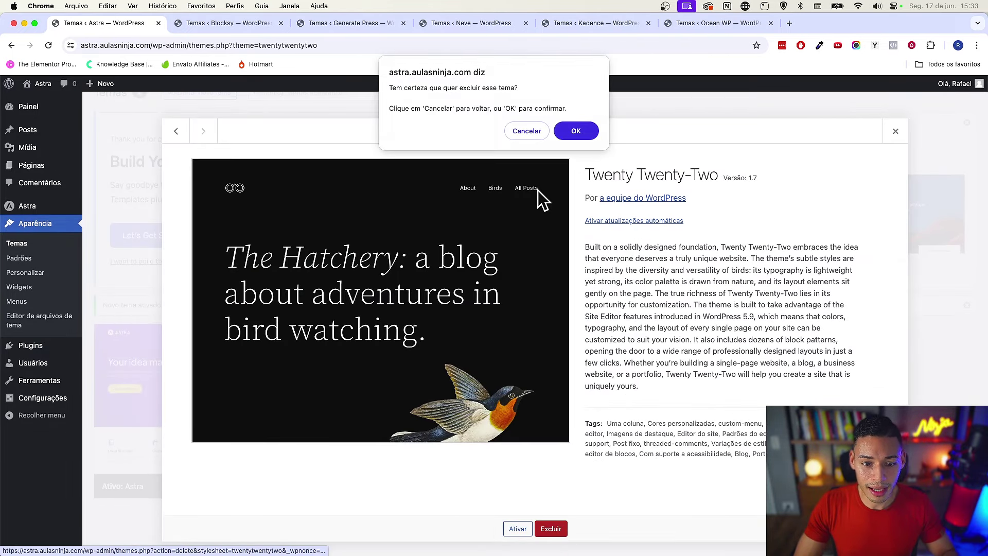
pyautogui.click(575, 131)
# Check the themes installed on the Blocksy site and return to the Astra site
pyautogui.hotkey('ctrl', 'Tab')
pyautogui.scroll(-3, 376, 253)
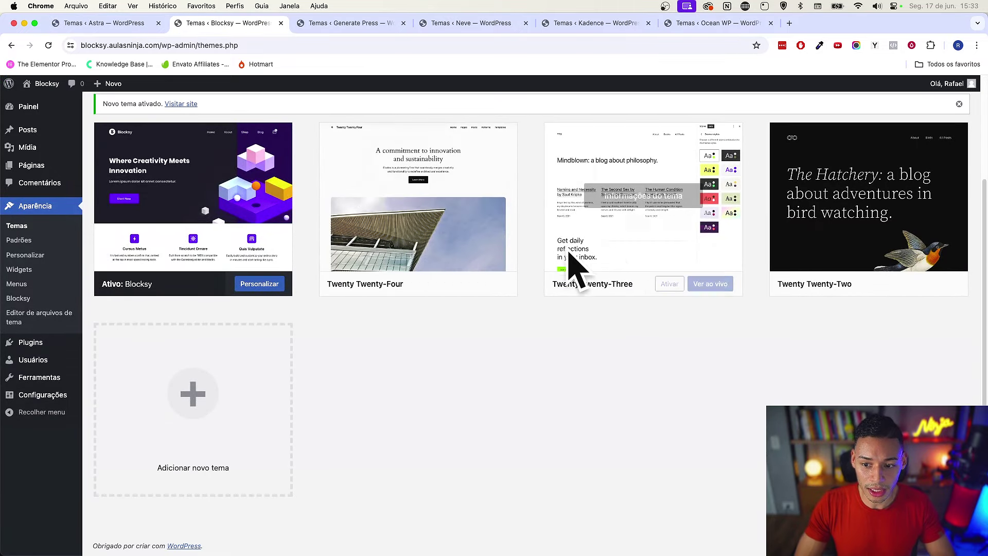
pyautogui.hotkey('ctrl', 'shift', 'Tab')
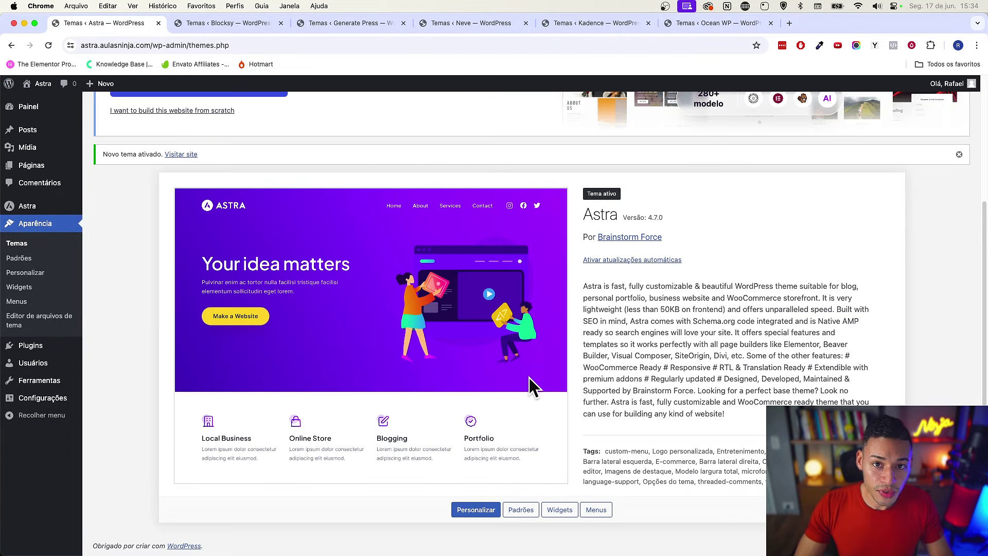
# Open Astra's classic Starter Templates library and choose Elementor as the page builder
pyautogui.scroll(5, 518, 269)
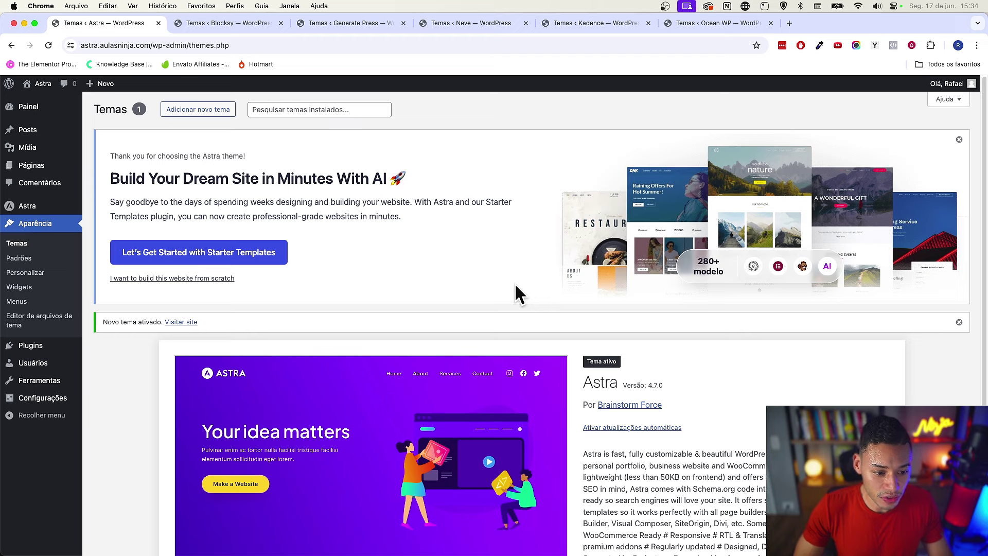
pyautogui.click(247, 260)
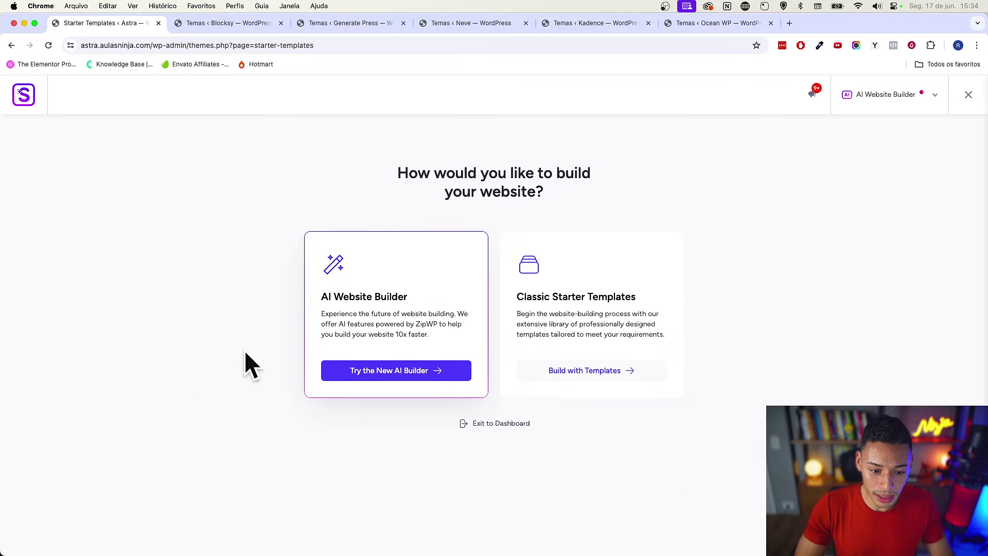
pyautogui.moveTo(363, 297); pyautogui.dragTo(251, 322)
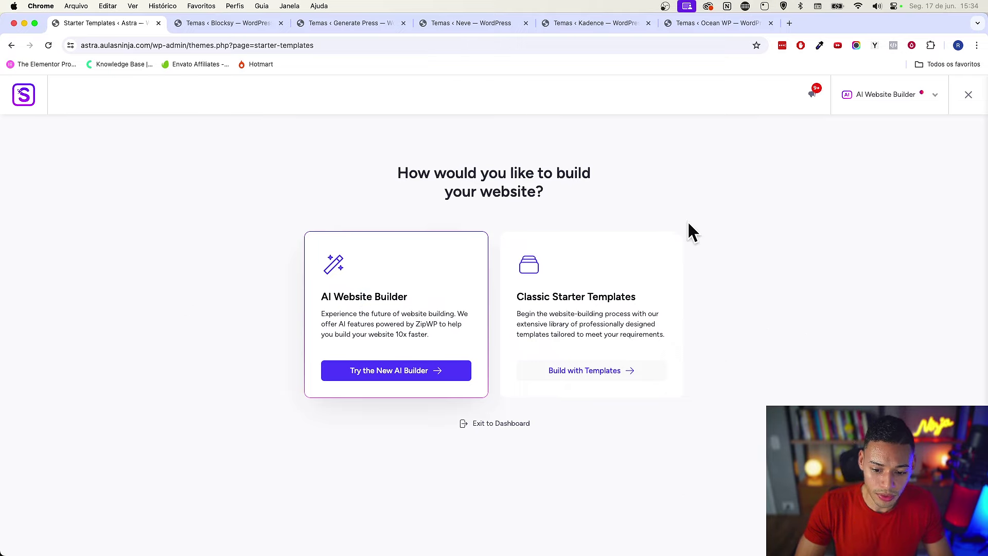
pyautogui.click(603, 373)
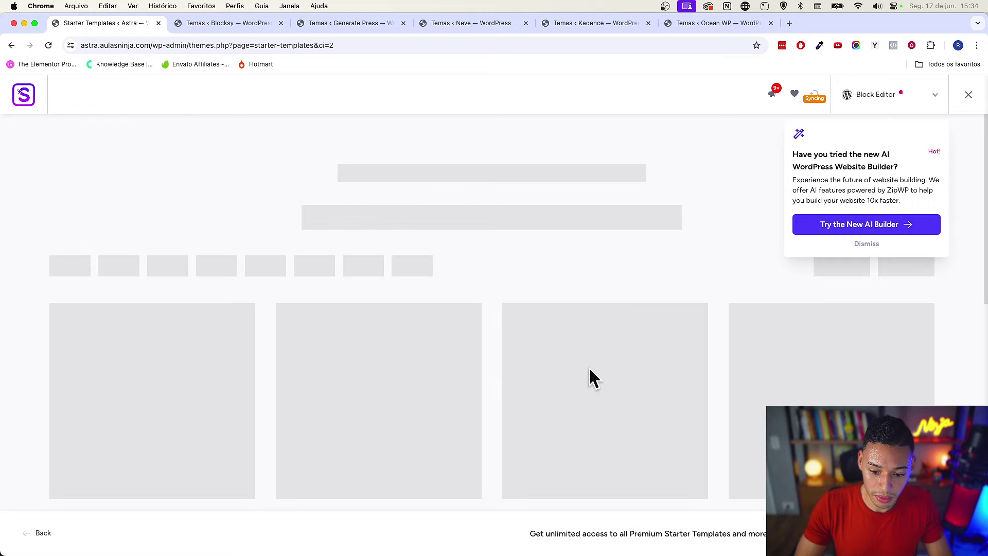
pyautogui.click(886, 101)
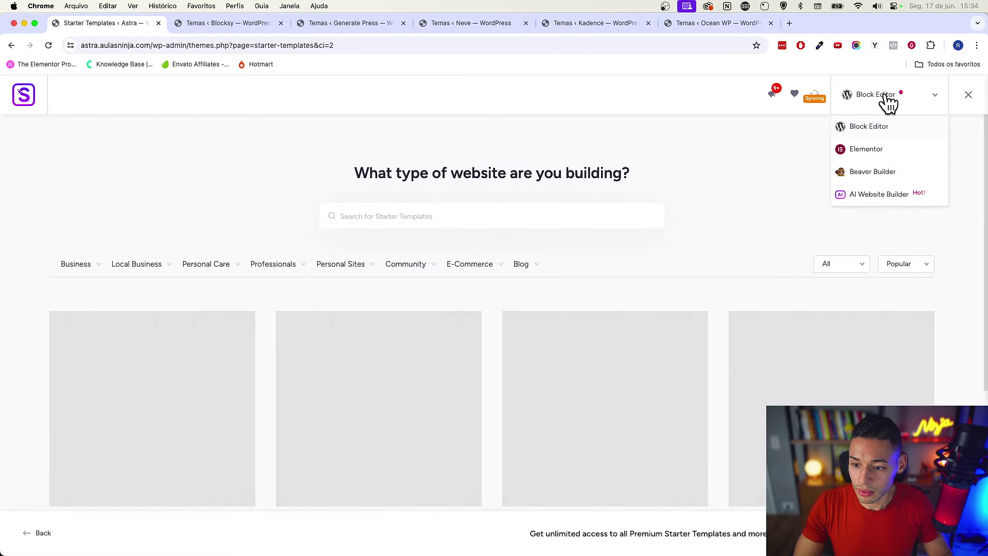
pyautogui.click(873, 155)
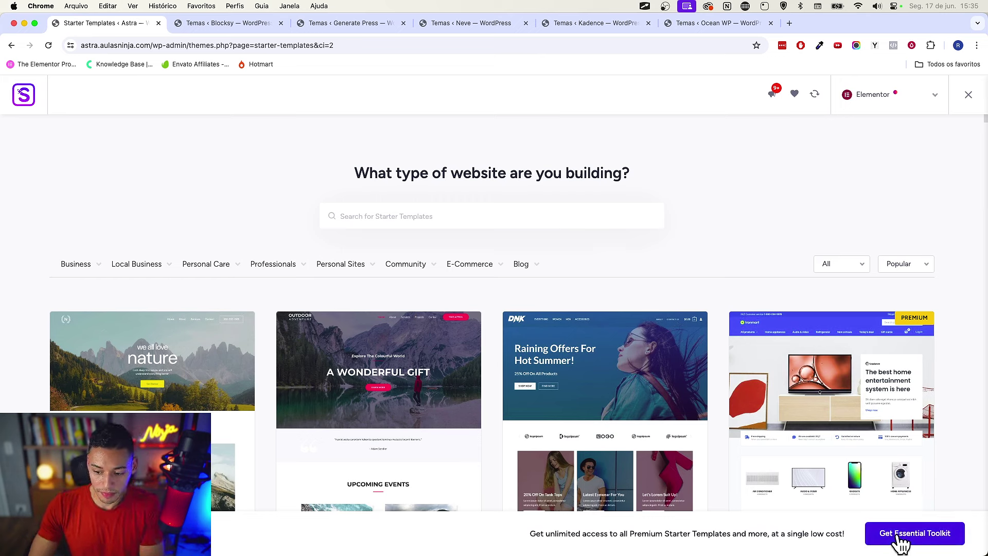
# Review the plan and sorting filter options and browse the free and premium Elementor starter templates
pyautogui.click(853, 264)
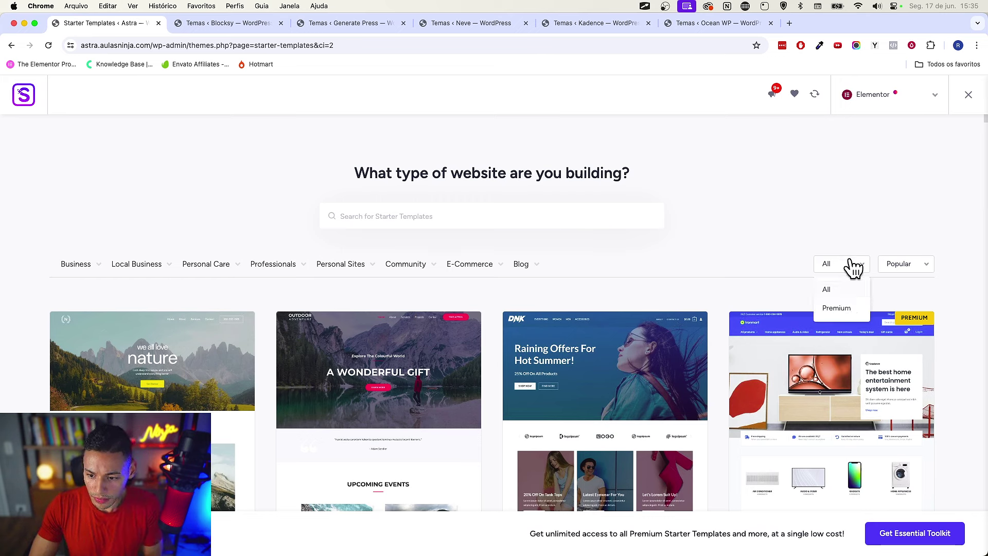
pyautogui.click(912, 268)
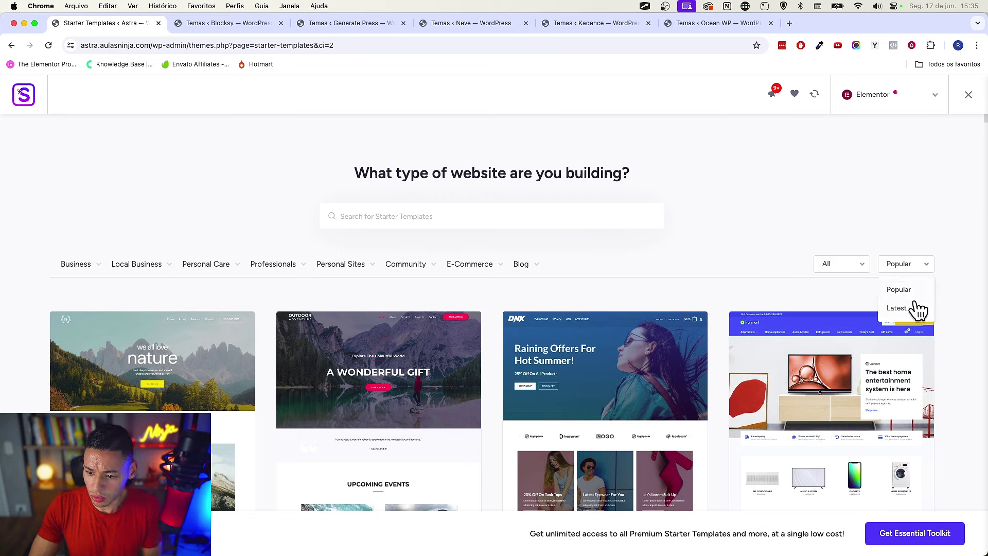
pyautogui.click(838, 268)
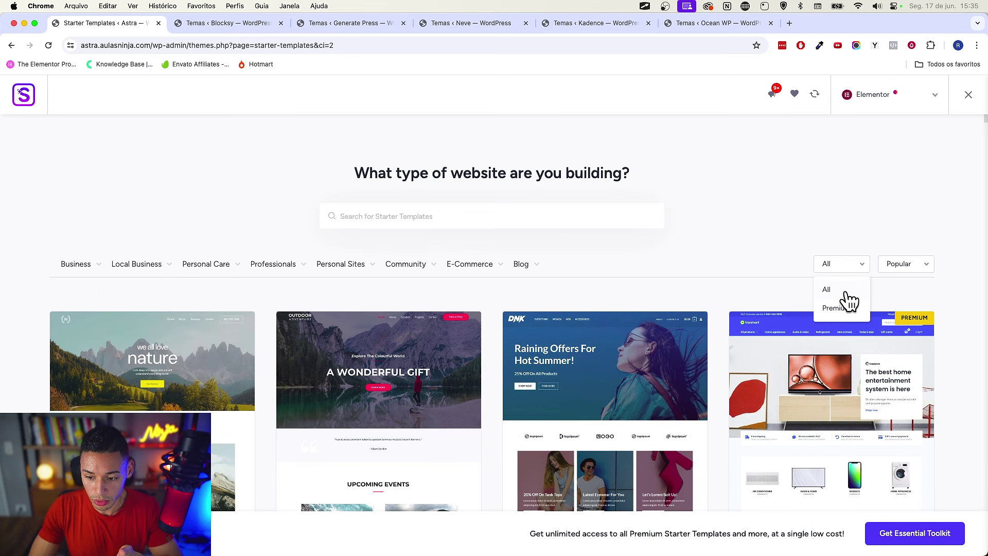
pyautogui.scroll(-6, 497, 303)
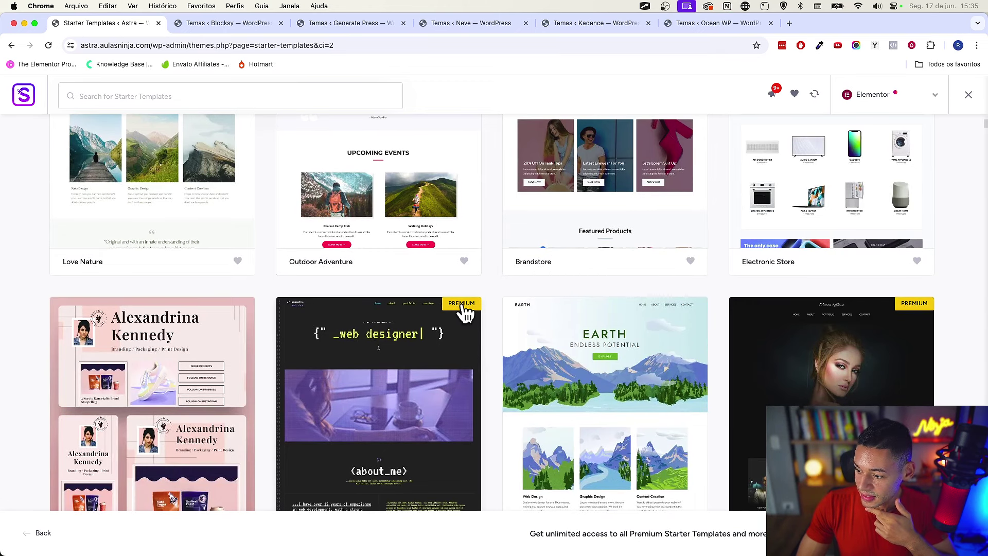
pyautogui.scroll(2, 461, 315)
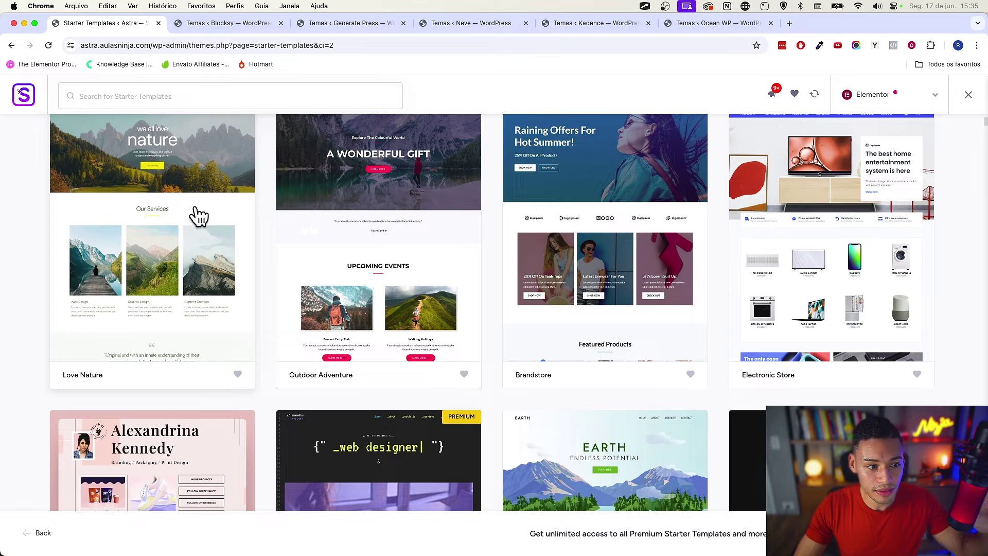
pyautogui.scroll(-5, 298, 222)
pyautogui.scroll(-7, 298, 221)
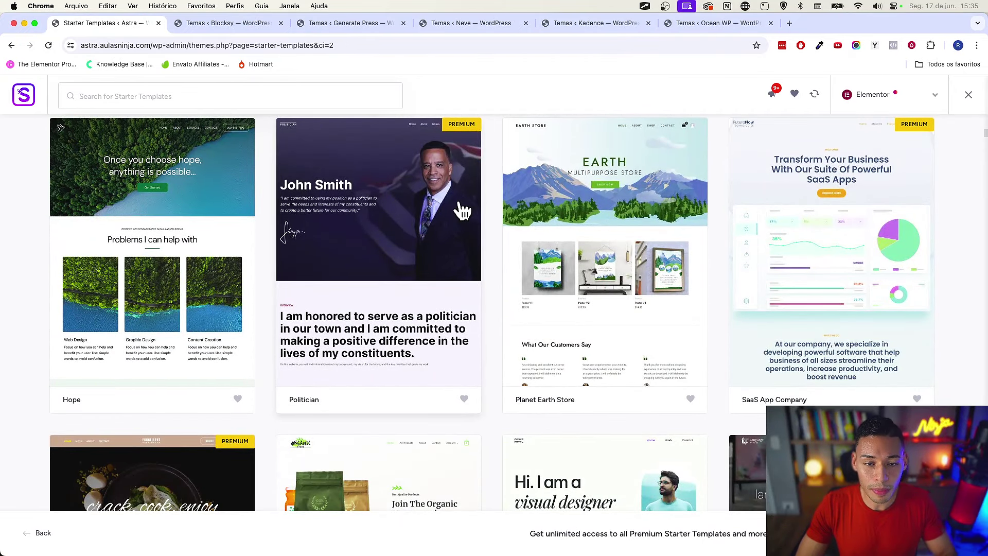
pyautogui.scroll(1, 496, 270)
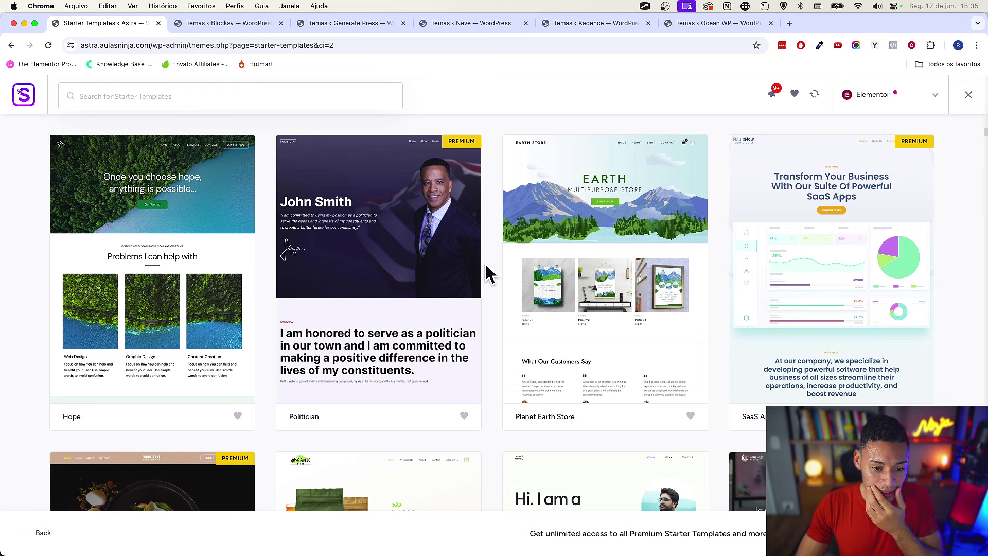
# Preview the premium Politician template and examine the sections of its home page
pyautogui.click(413, 243)
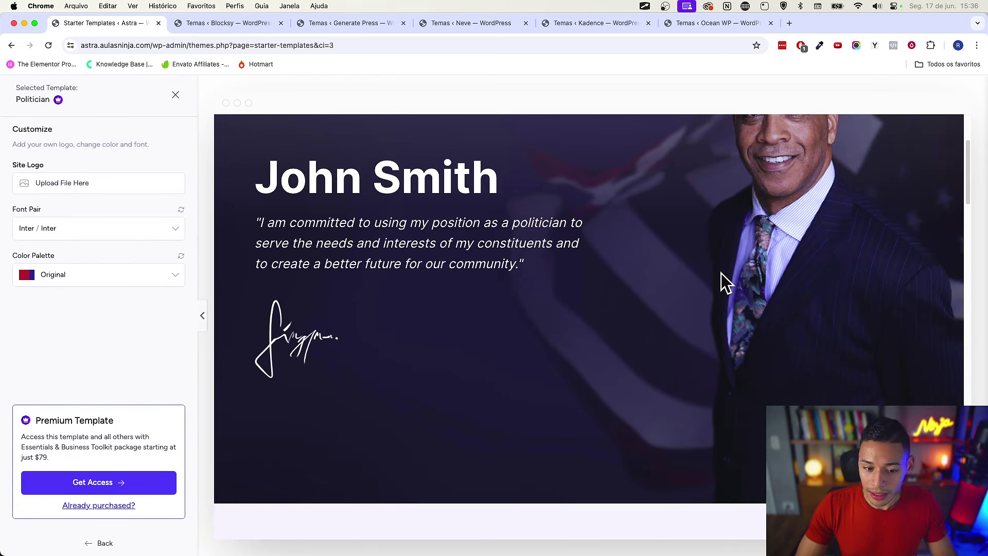
pyautogui.scroll(3, 726, 282)
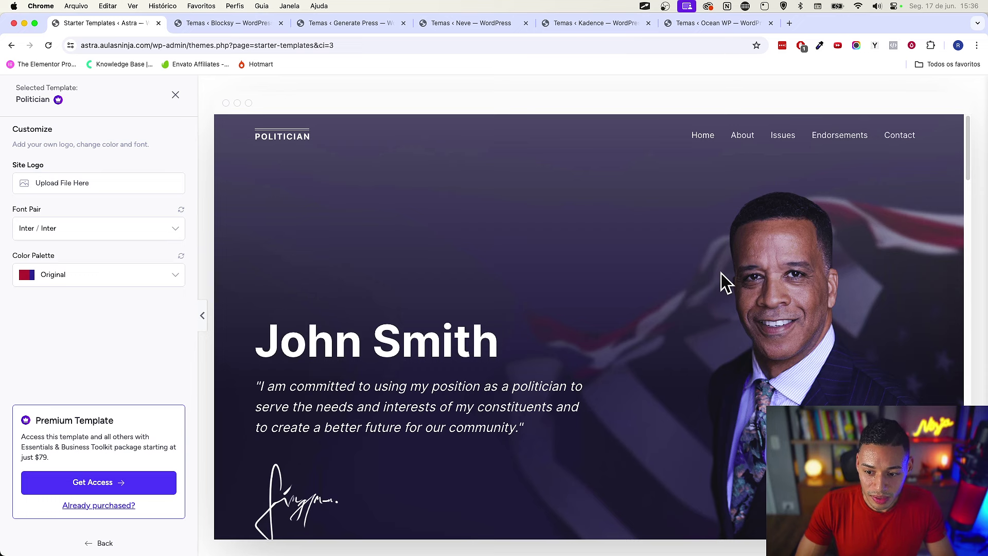
pyautogui.scroll(-3, 721, 273)
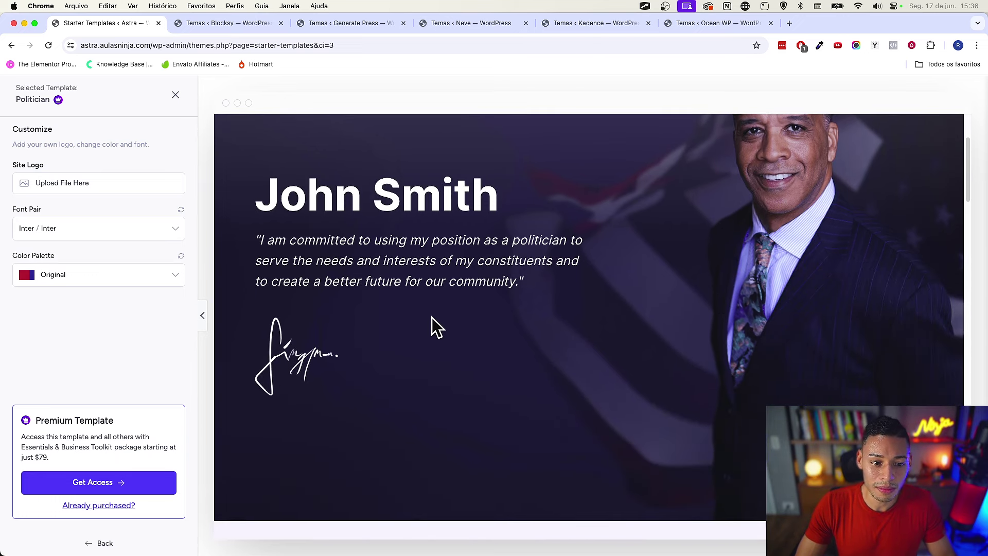
pyautogui.scroll(3, 678, 346)
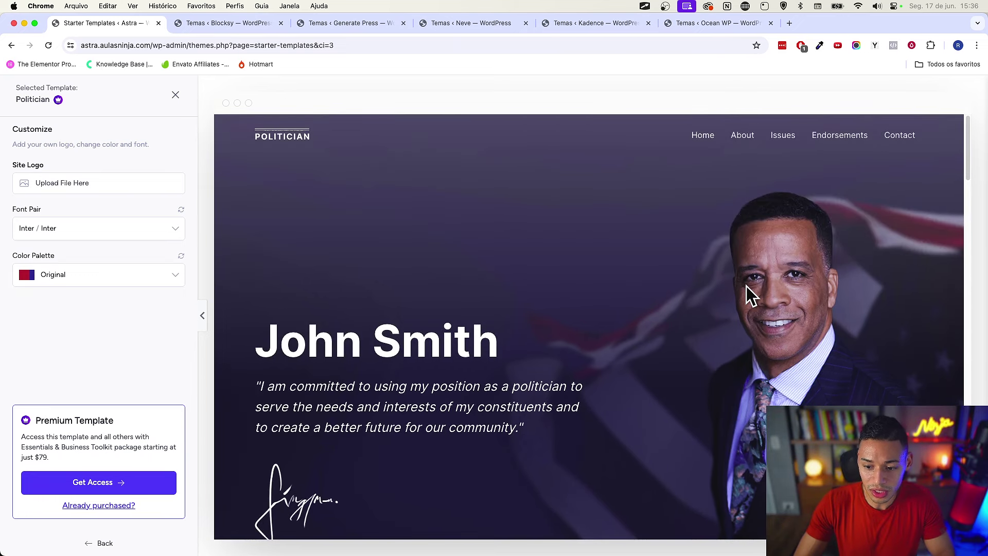
pyautogui.scroll(-3, 746, 286)
pyautogui.scroll(1, 607, 261)
pyautogui.scroll(-10, 600, 196)
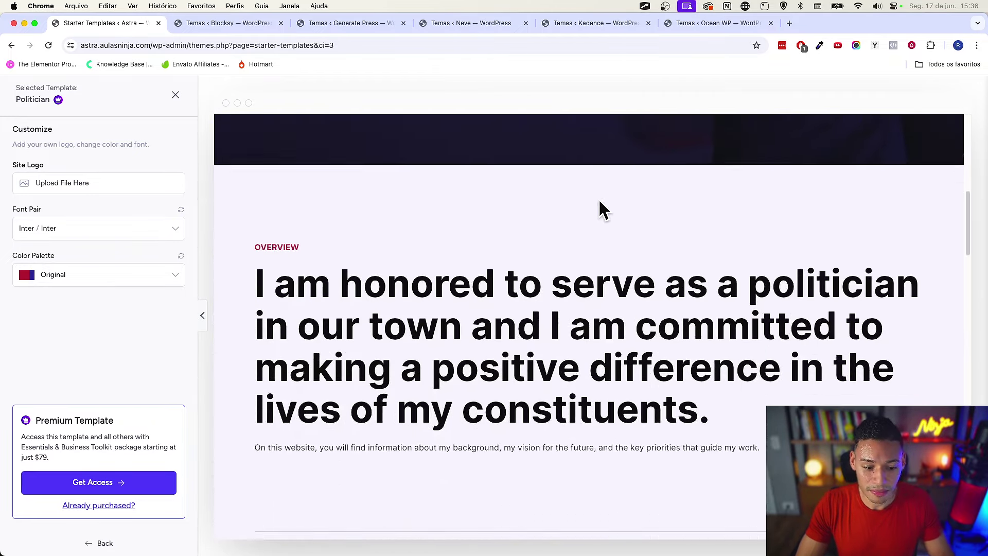
pyautogui.scroll(-15, 600, 226)
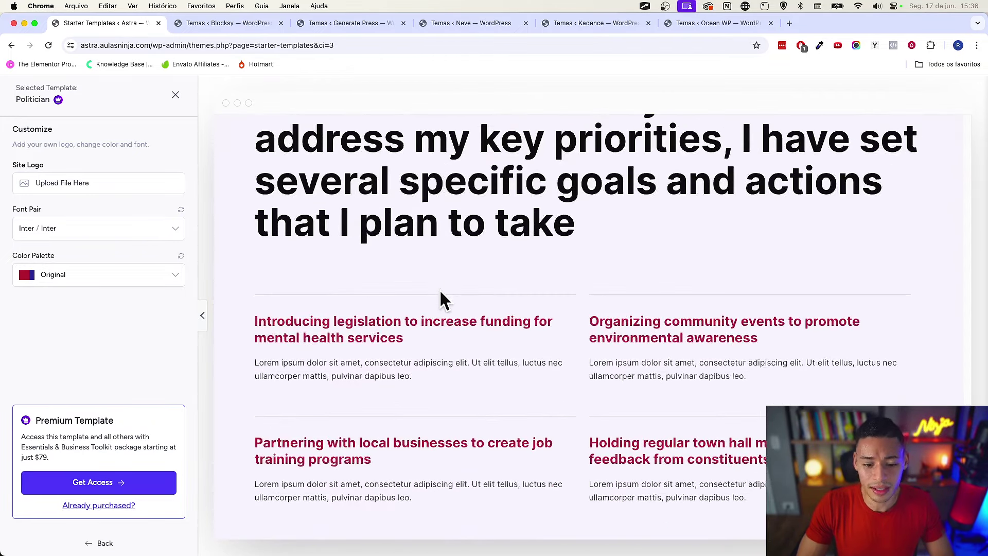
# Close the Politician template preview and dismiss the AI website builder promotion in the template library
pyautogui.scroll(5, 506, 288)
pyautogui.scroll(15, 506, 279)
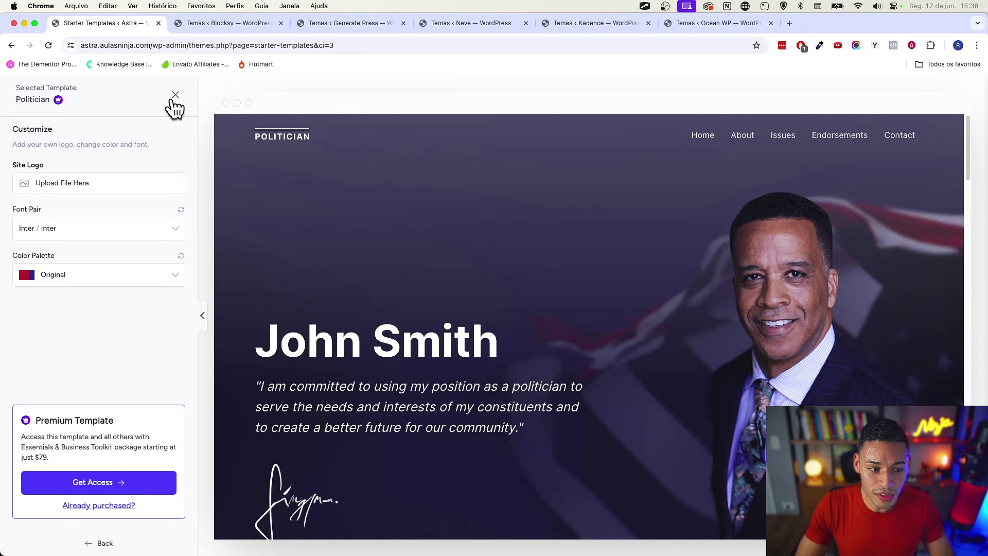
pyautogui.press('Escape')
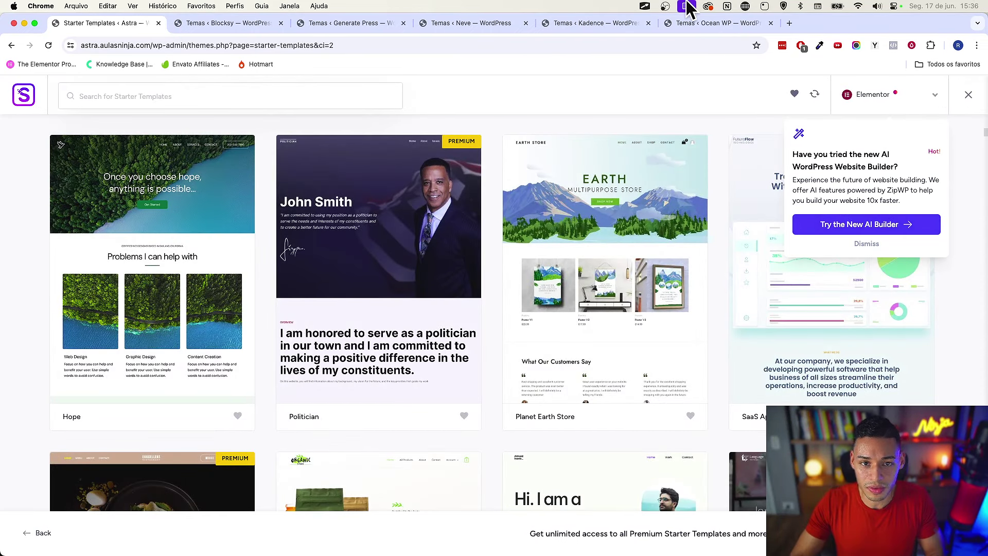
pyautogui.click(872, 245)
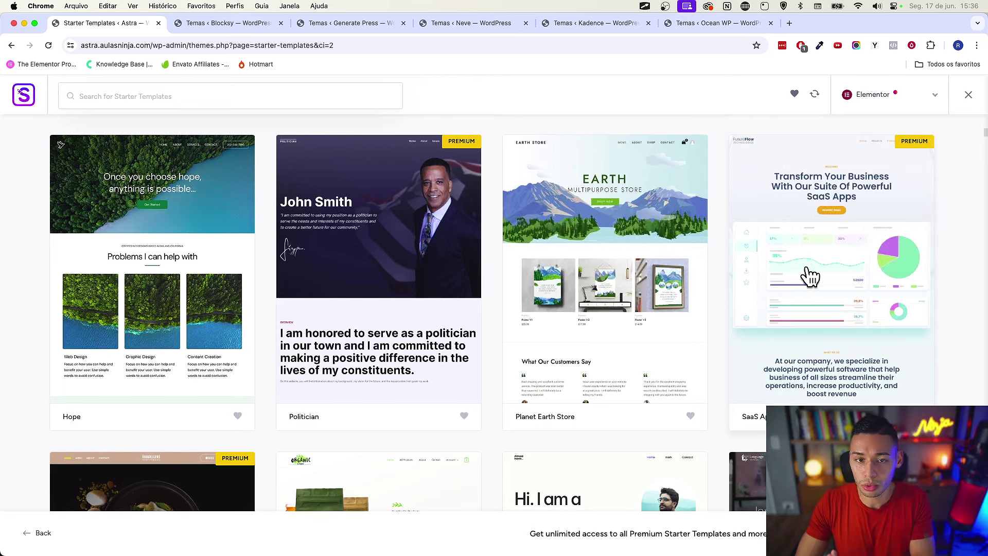
# Browse the Elementor starter templates from the start of the library and compare the free and premium designs
pyautogui.scroll(10, 381, 326)
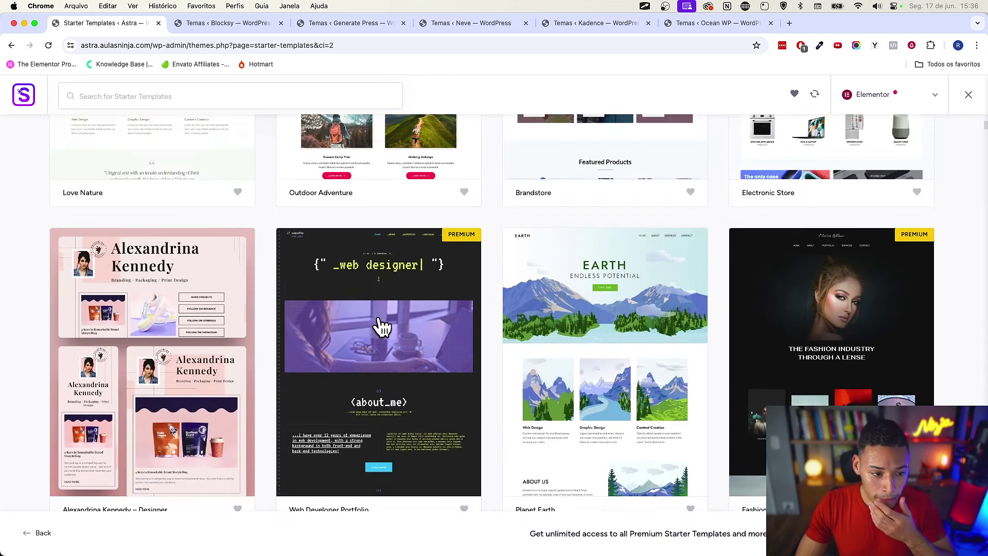
pyautogui.scroll(5, 381, 325)
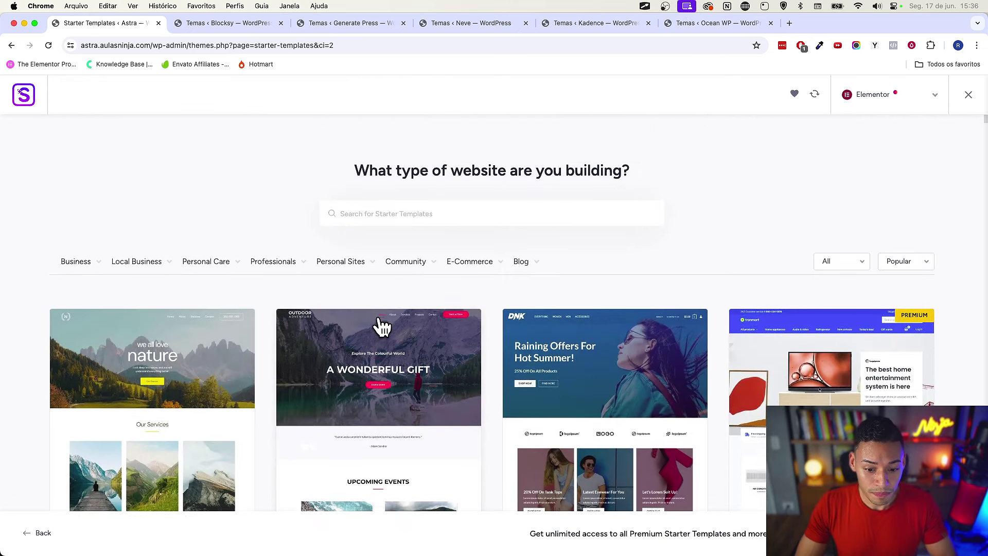
pyautogui.scroll(-5, 380, 325)
pyautogui.scroll(3, 381, 326)
pyautogui.scroll(1, 381, 325)
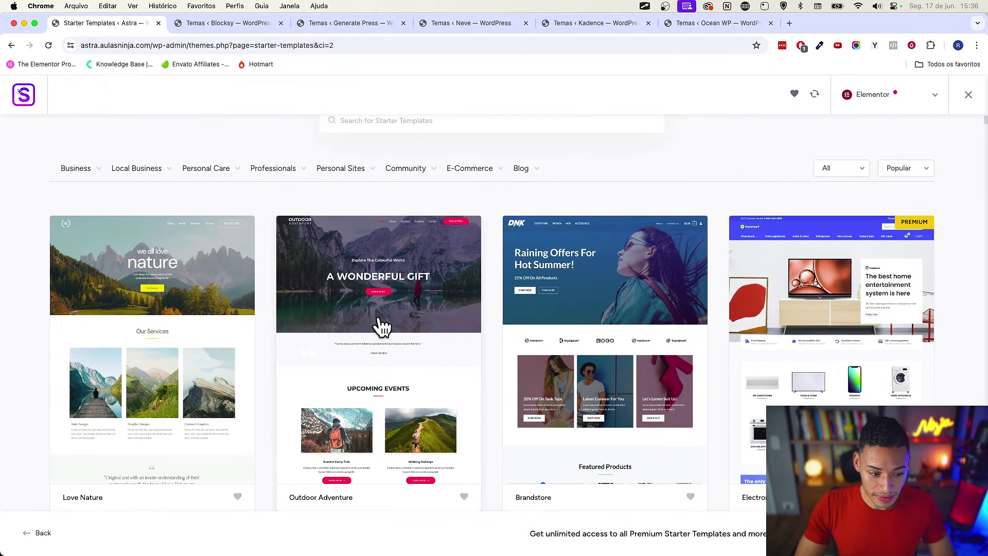
pyautogui.scroll(-3, 381, 325)
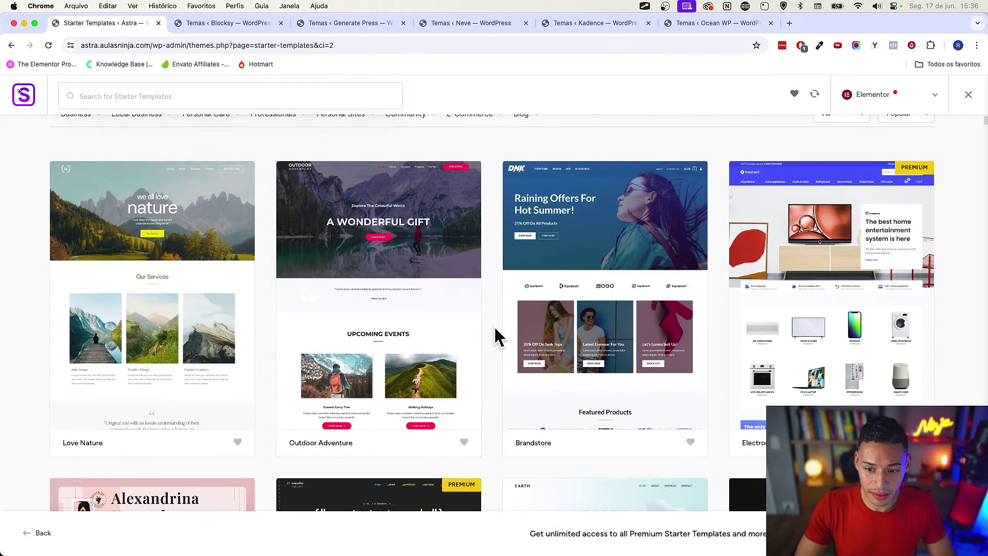
pyautogui.scroll(-3, 499, 335)
pyautogui.scroll(-20, 605, 233)
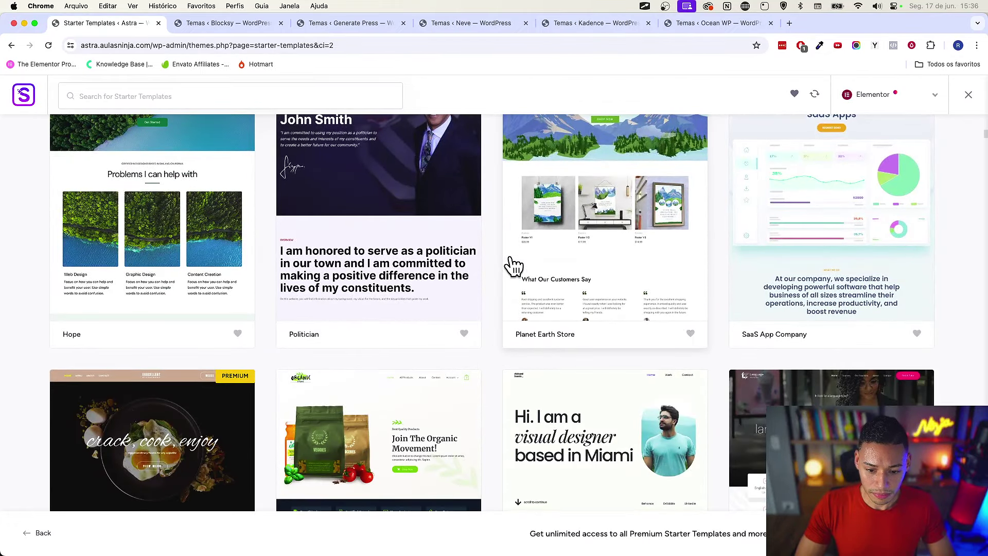
pyautogui.scroll(3, 511, 265)
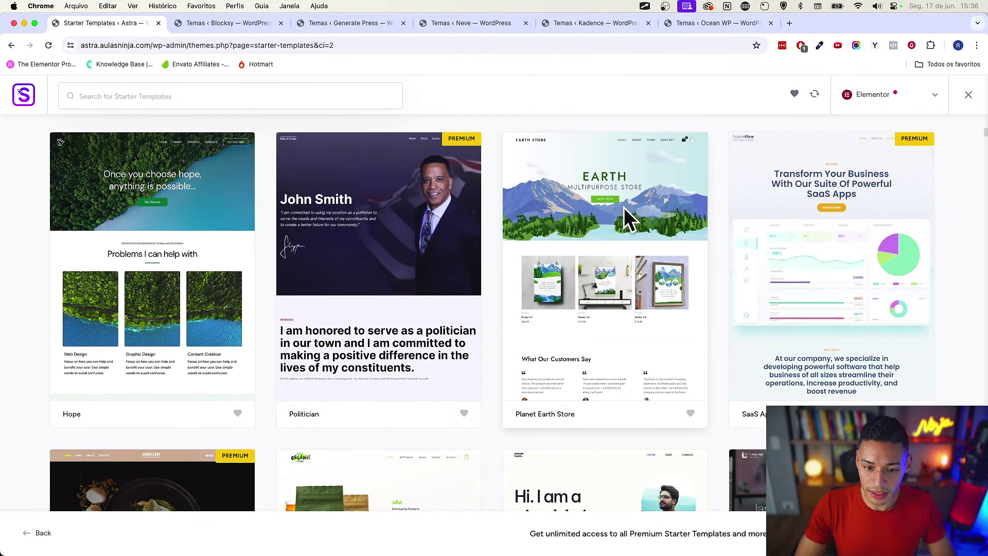
pyautogui.scroll(-2, 624, 207)
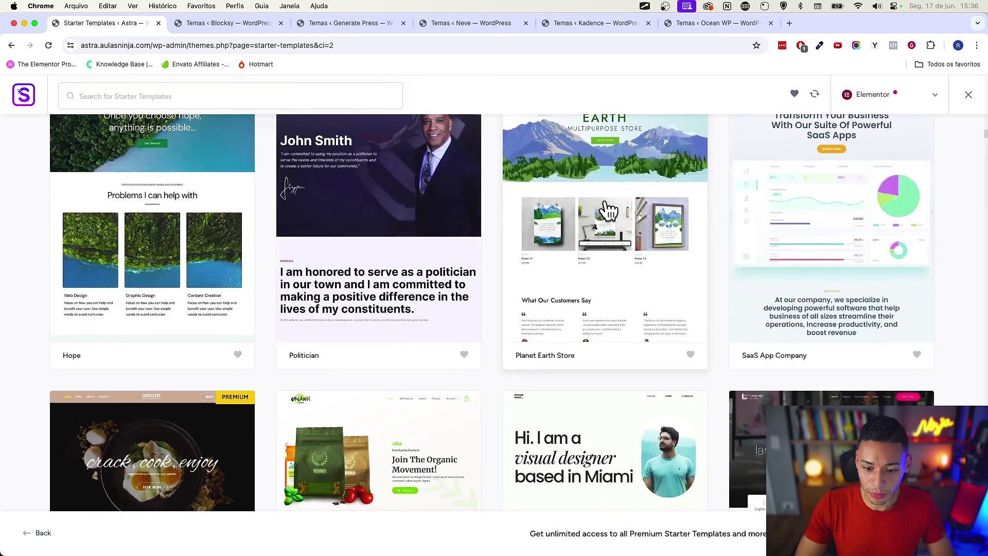
# Choose the Planet Earth Store template, continue without optional features and start building the website with the default import options
pyautogui.click(578, 201)
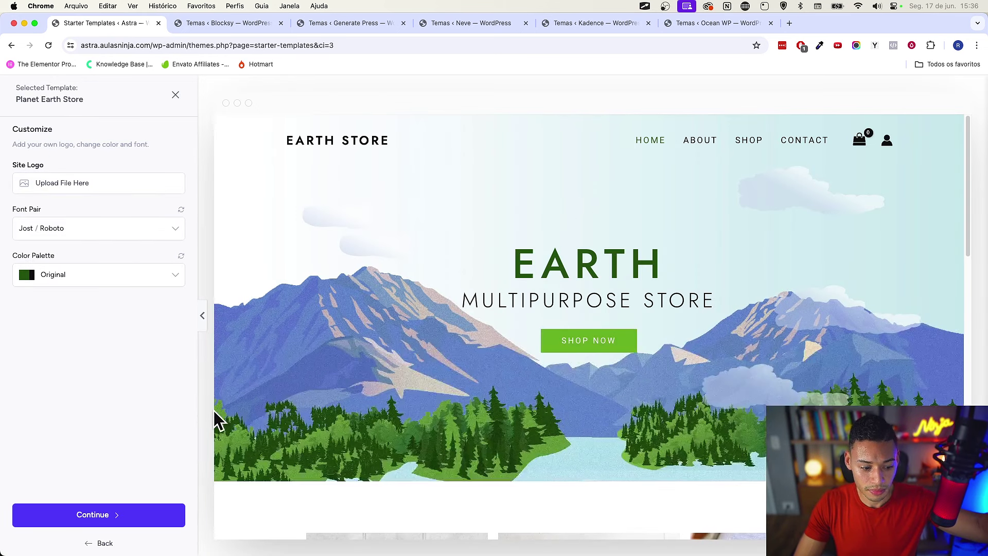
pyautogui.click(109, 516)
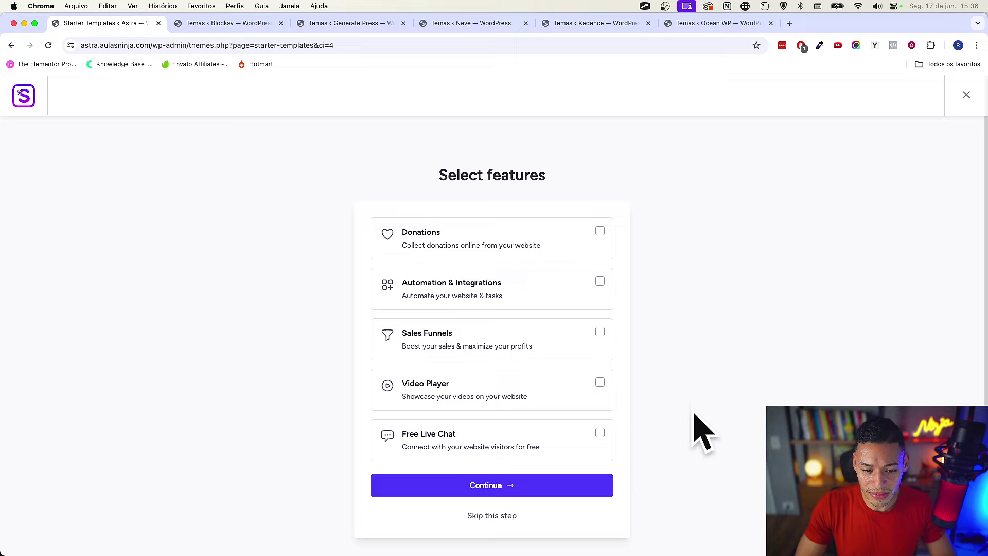
pyautogui.click(455, 485)
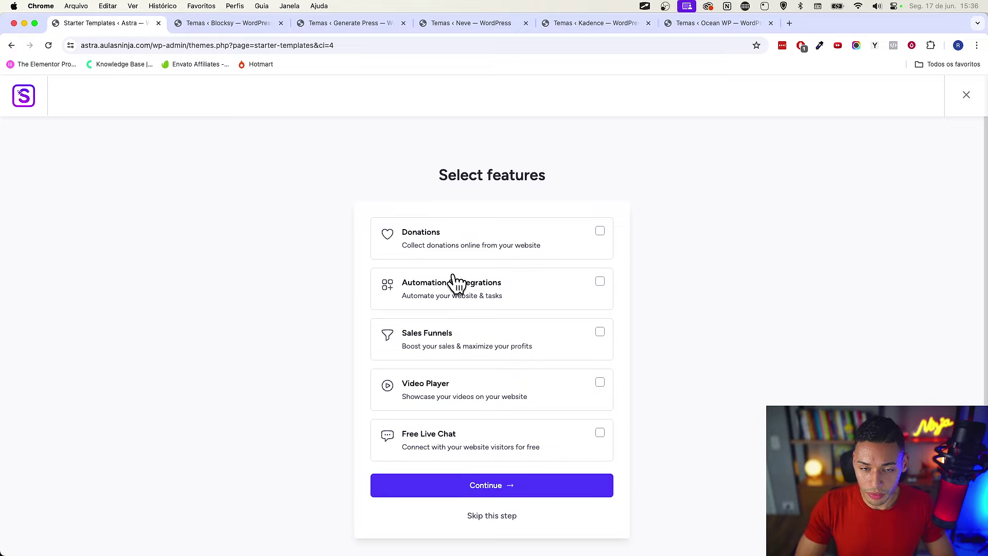
pyautogui.click(481, 491)
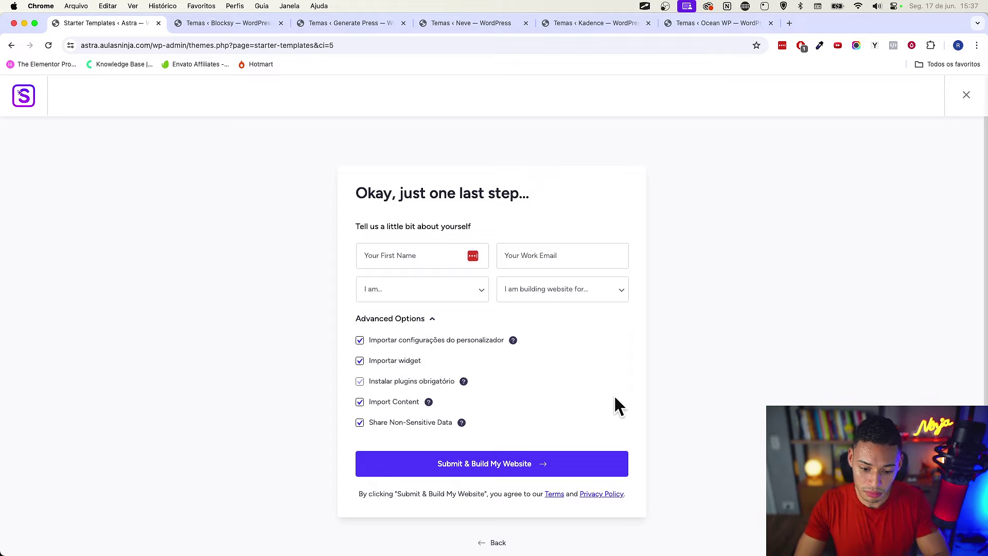
pyautogui.click(364, 463)
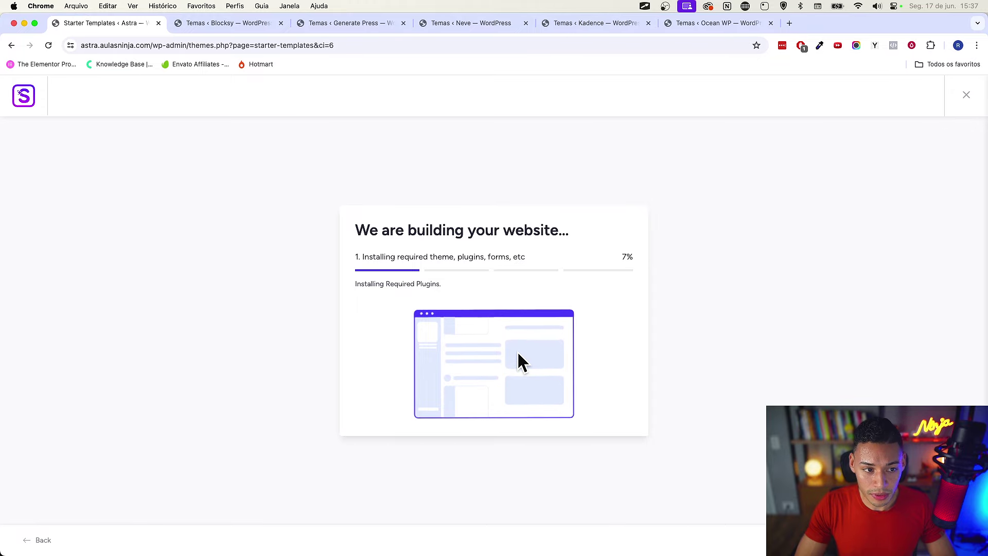
# Switch to the Blocksy site and install the recommended Blocksy Companion plugin
pyautogui.hotkey('ctrl', 'Tab')
pyautogui.scroll(2, 186, 310)
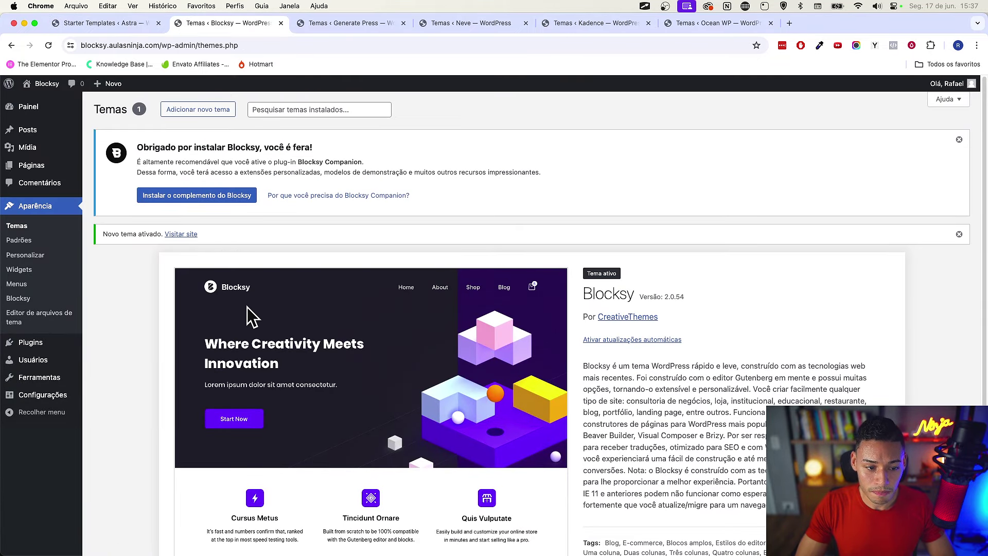
pyautogui.click(208, 198)
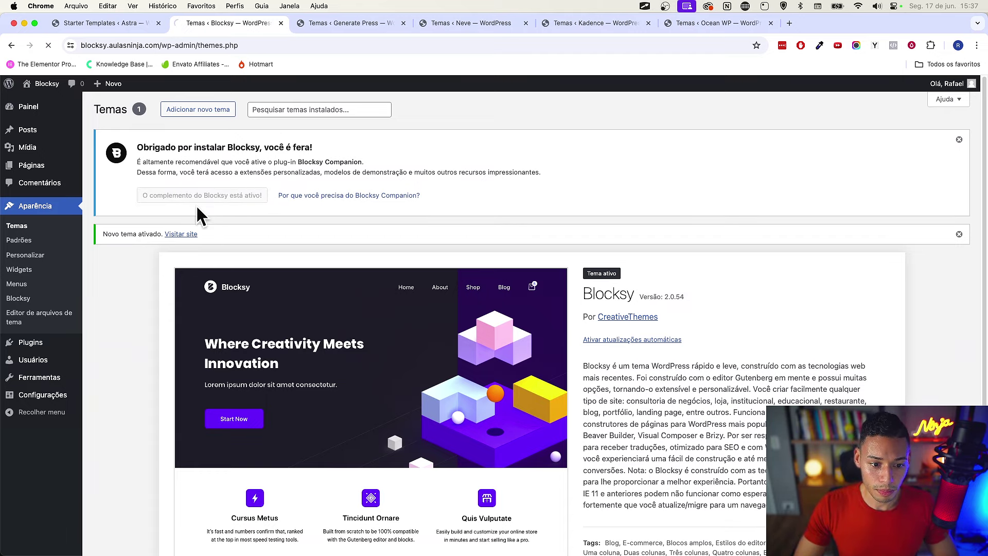
# Look over the Blocksy dashboard, open its starter sites and filter them to the Elementor builder
pyautogui.scroll(-5, 196, 211)
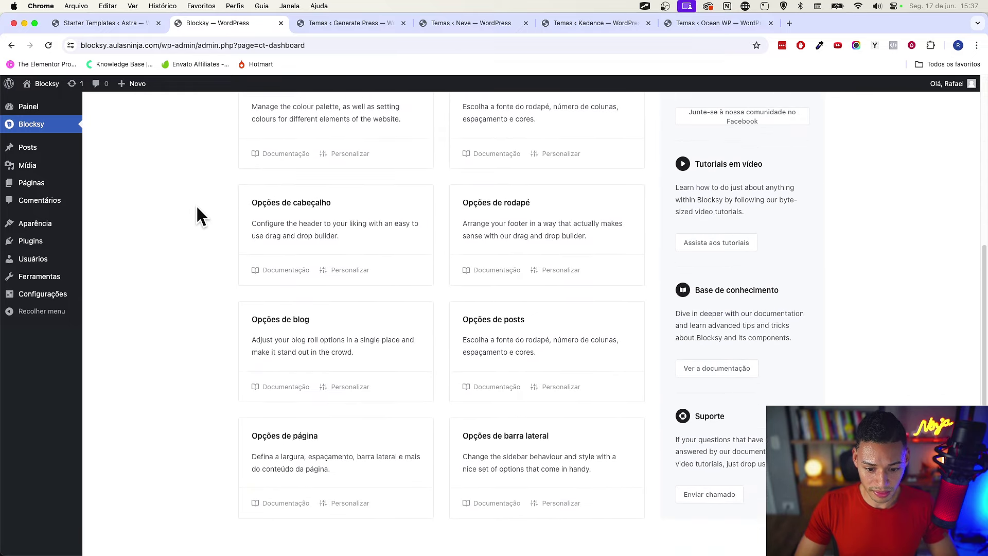
pyautogui.scroll(5, 211, 213)
pyautogui.scroll(1, 217, 212)
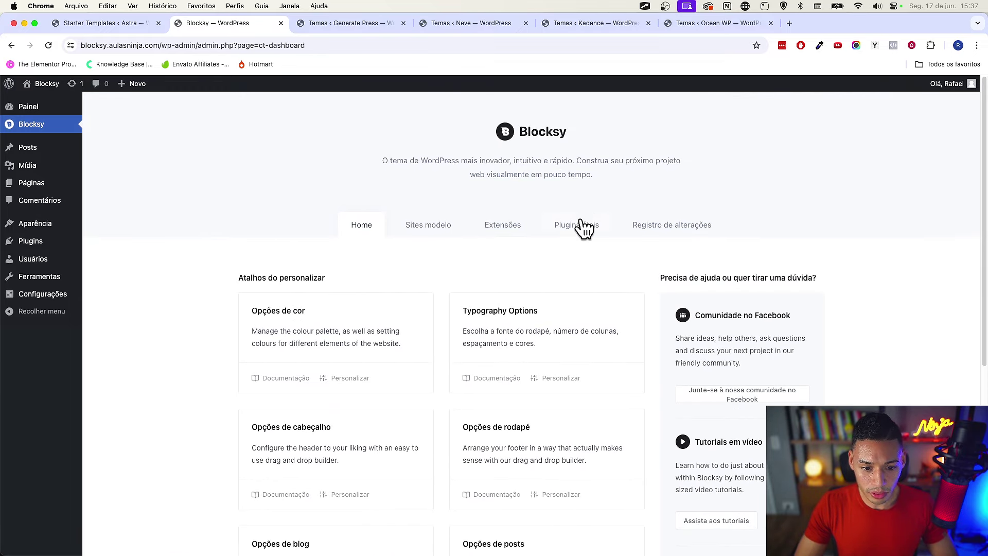
pyautogui.click(427, 226)
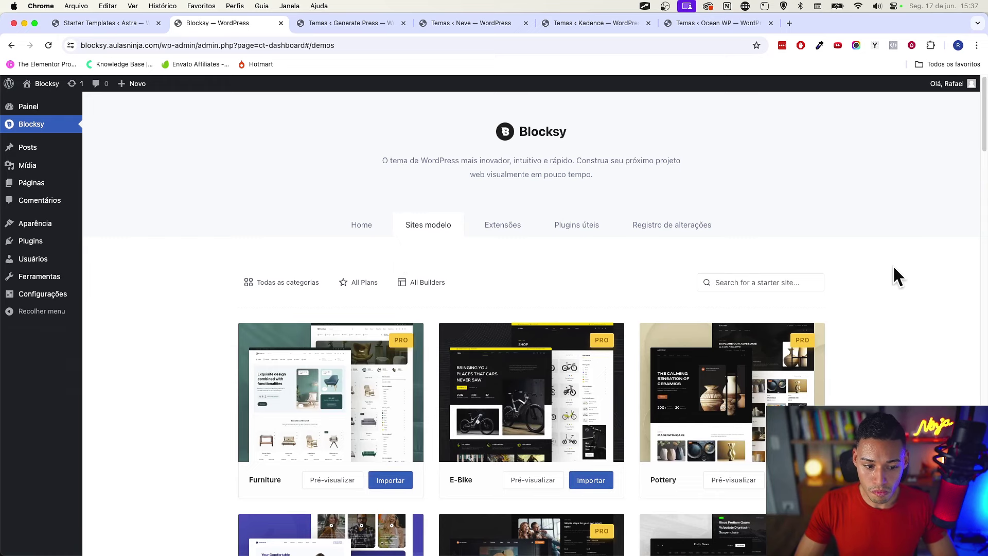
pyautogui.scroll(-1, 893, 268)
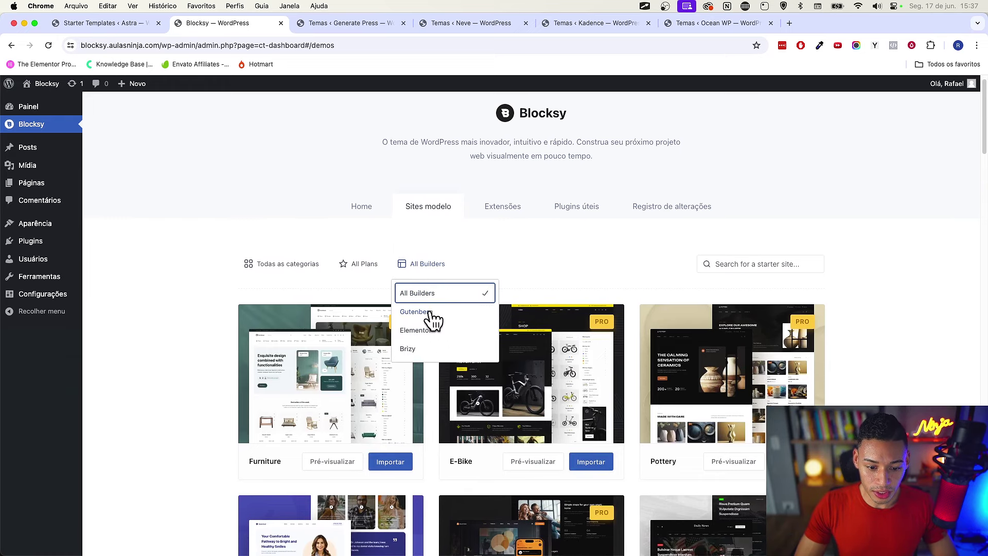
pyautogui.click(417, 330)
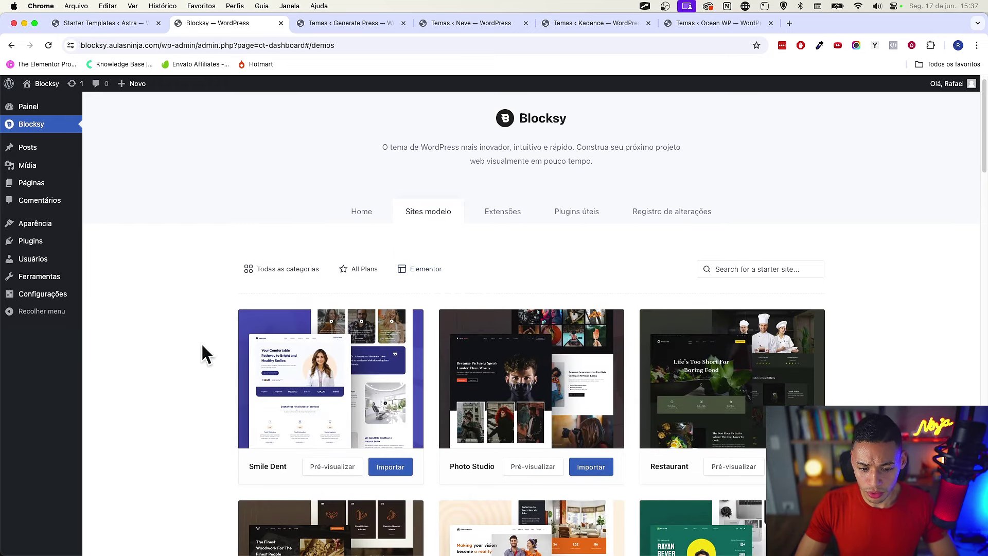
# Import the Smile Dent starter site with the child theme, Elementor, Fluent Forms, options, widgets, content and a clean installation
pyautogui.scroll(-2, 198, 342)
pyautogui.scroll(-5, 170, 371)
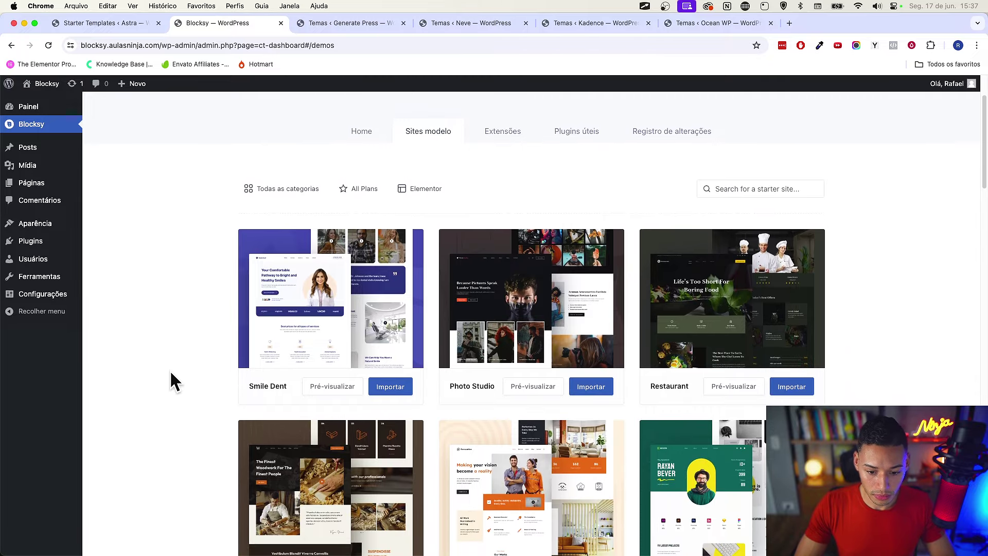
pyautogui.scroll(-16, 172, 373)
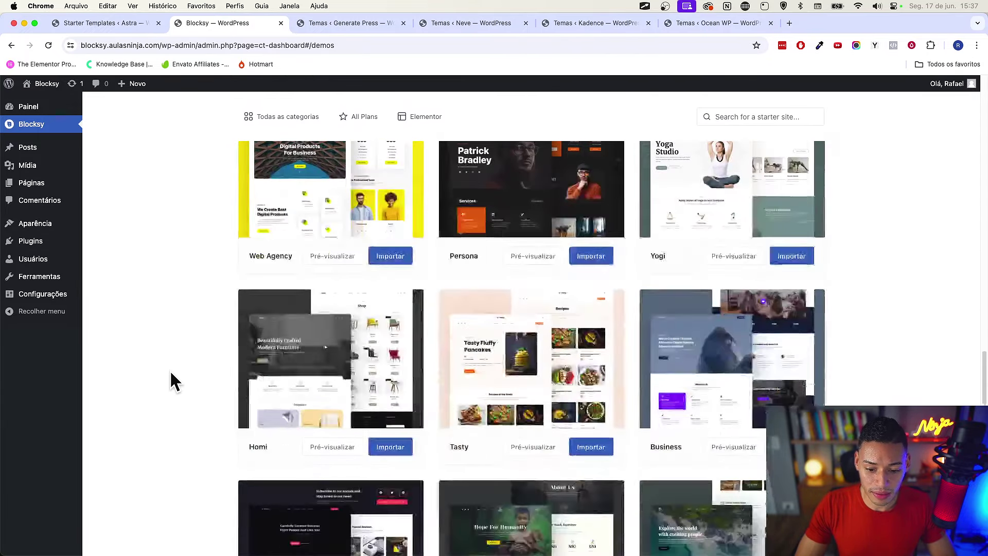
pyautogui.scroll(20, 171, 373)
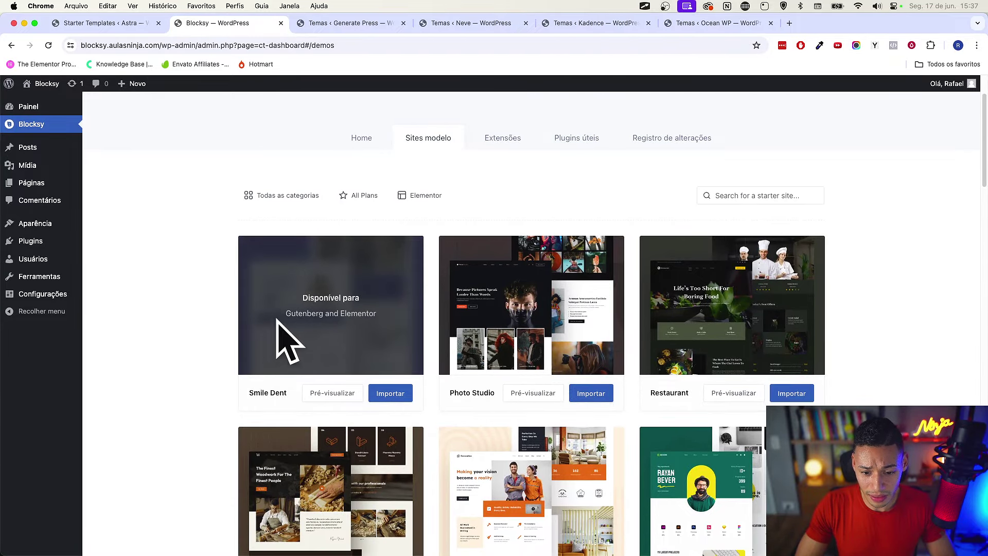
pyautogui.scroll(-10, 257, 325)
pyautogui.scroll(10, 252, 334)
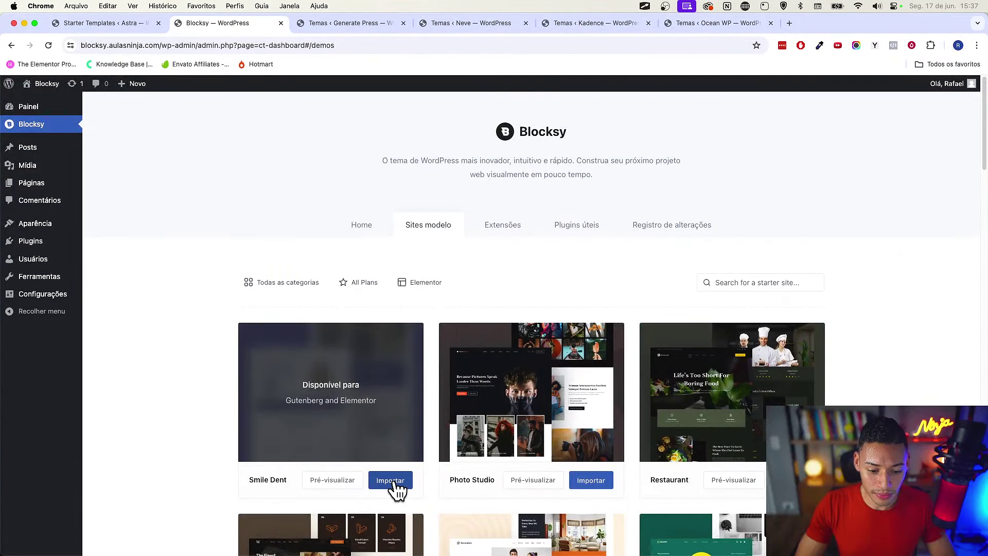
pyautogui.click(394, 479)
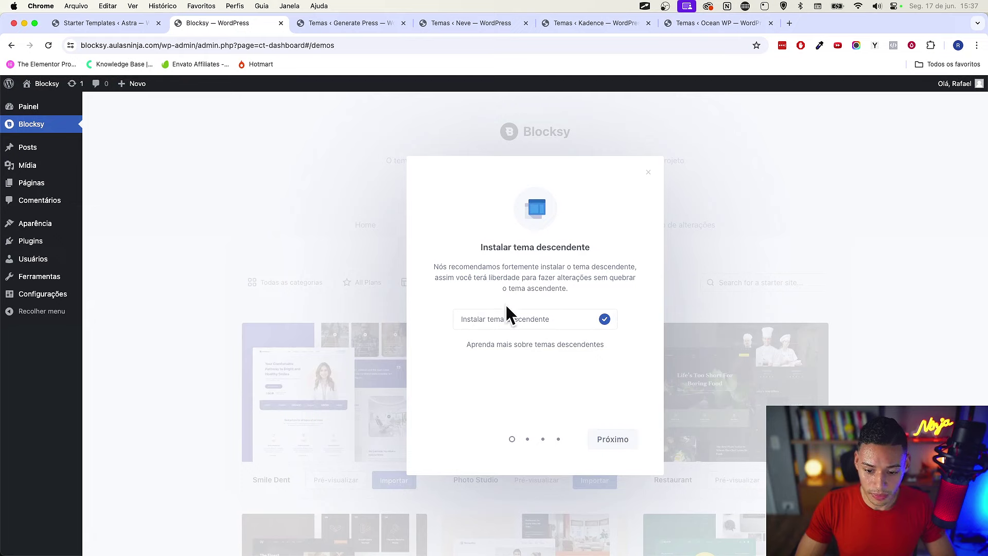
pyautogui.click(598, 436)
pyautogui.click(547, 359)
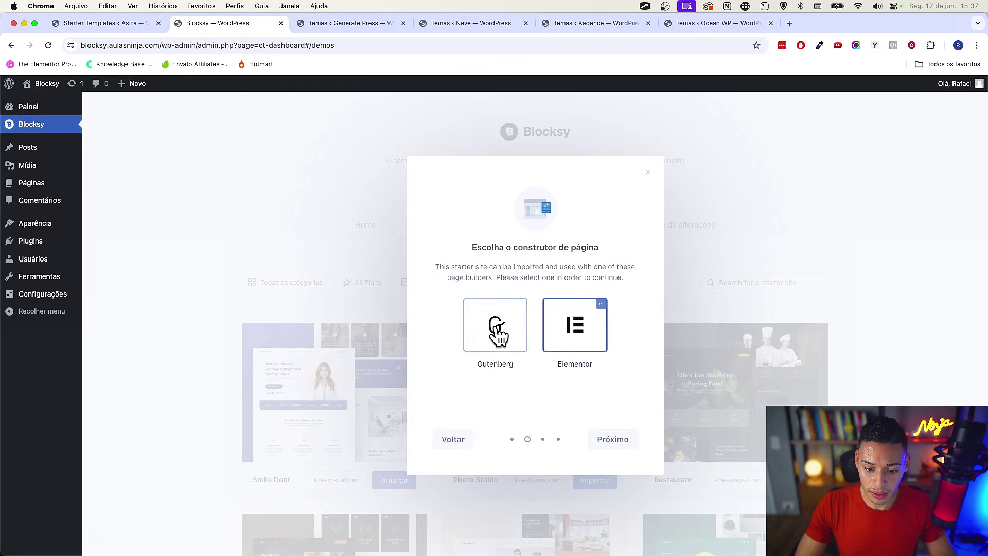
pyautogui.click(613, 449)
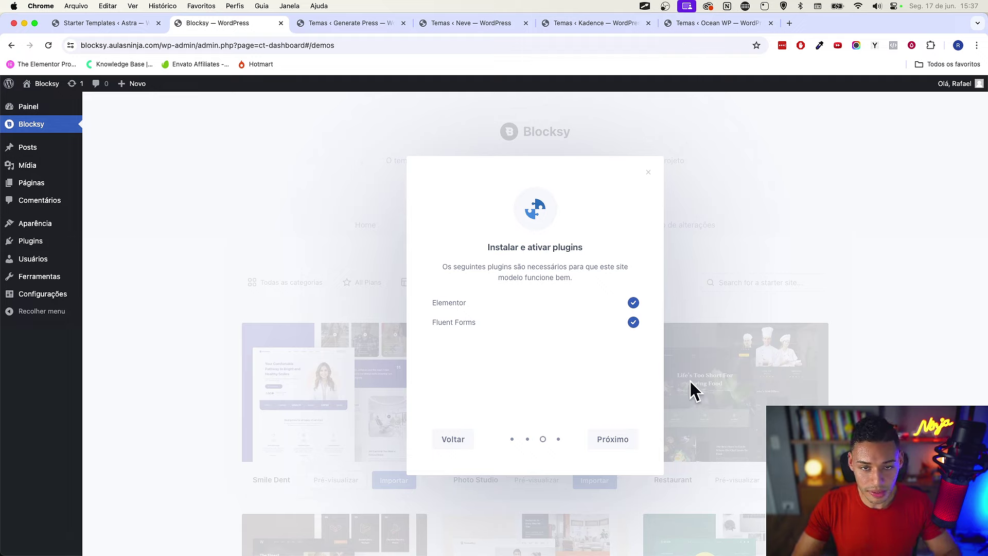
pyautogui.click(613, 450)
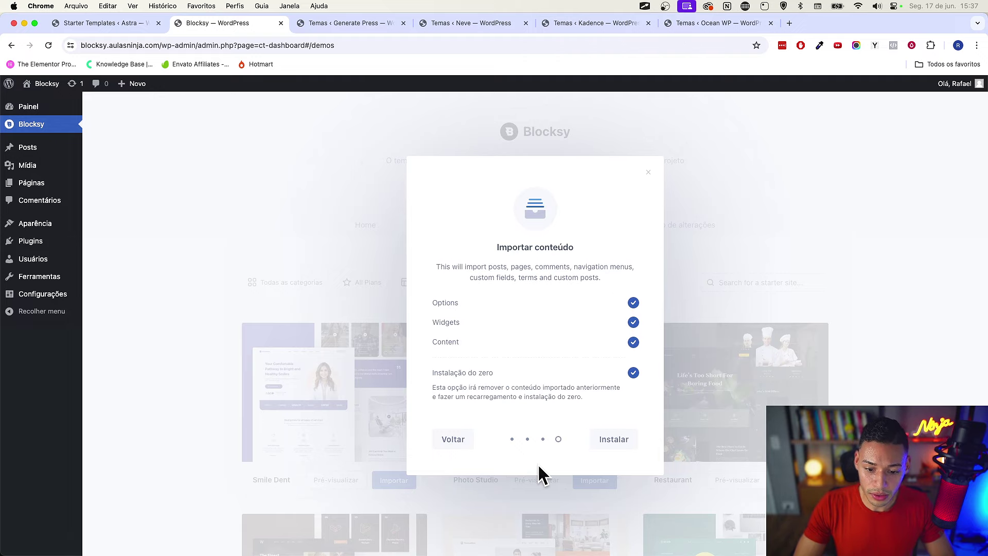
pyautogui.click(619, 447)
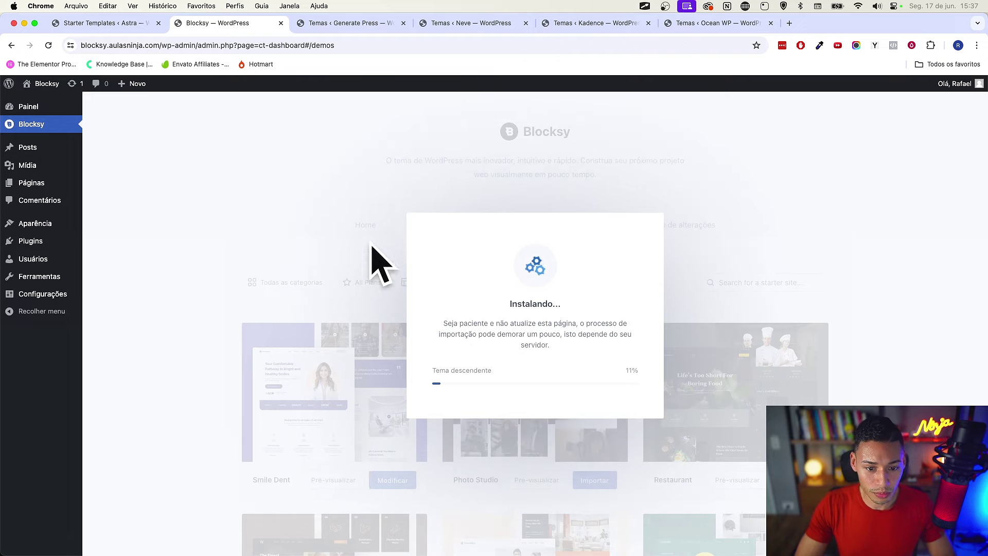
# On the GeneratePress site, review the theme dashboard, check the starter sites page on the GeneratePress website and return to the dashboard
pyautogui.hotkey('ctrl', 'Tab')
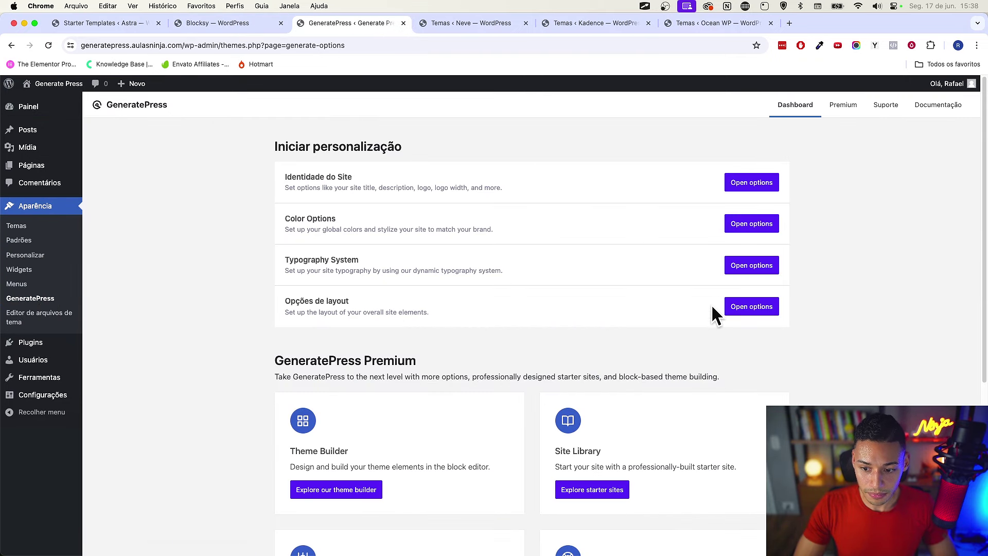
pyautogui.scroll(-5, 711, 303)
pyautogui.doubleClick(580, 283)
pyautogui.click(580, 346)
pyautogui.scroll(1, 580, 347)
pyautogui.click(591, 326)
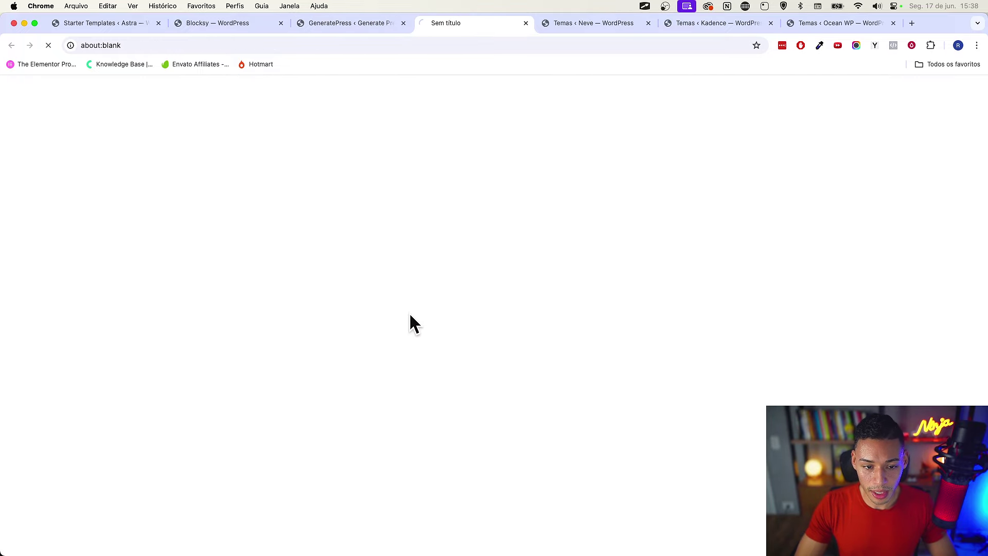
pyautogui.scroll(10, 417, 312)
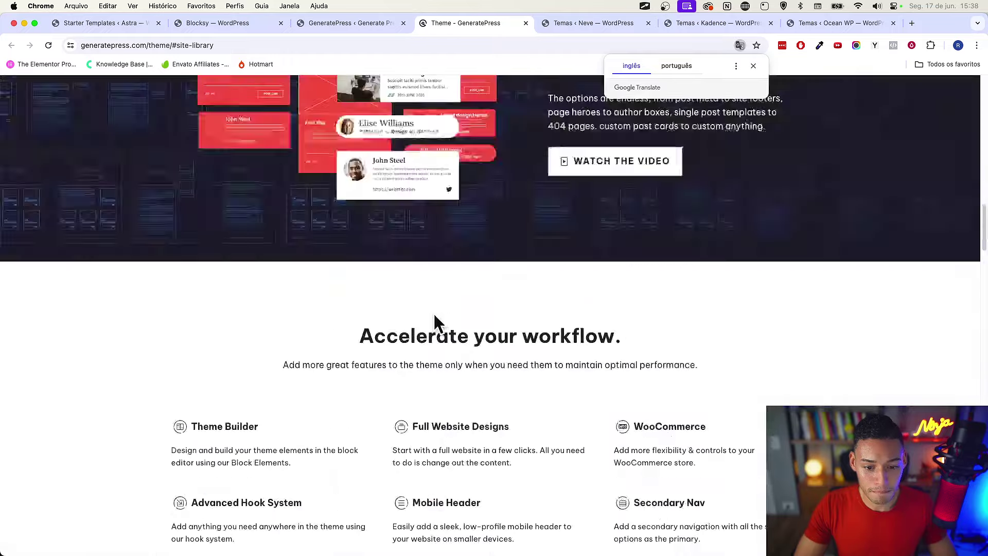
pyautogui.click(377, 24)
pyautogui.scroll(-4, 535, 165)
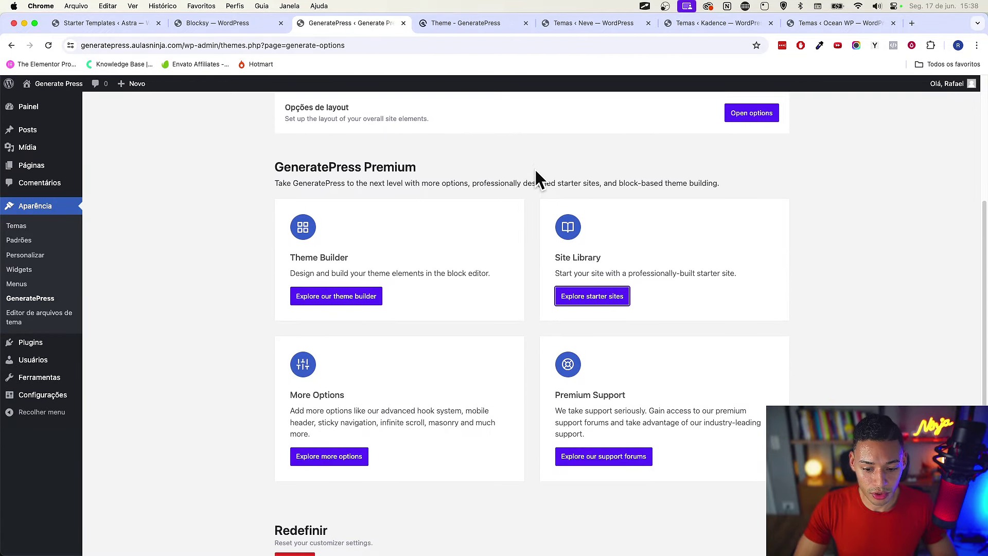
# Review the GeneratePress dashboard's customization and premium sections, check the more-options page on the GeneratePress website and close both website tabs
pyautogui.scroll(2, 531, 196)
pyautogui.scroll(5, 337, 205)
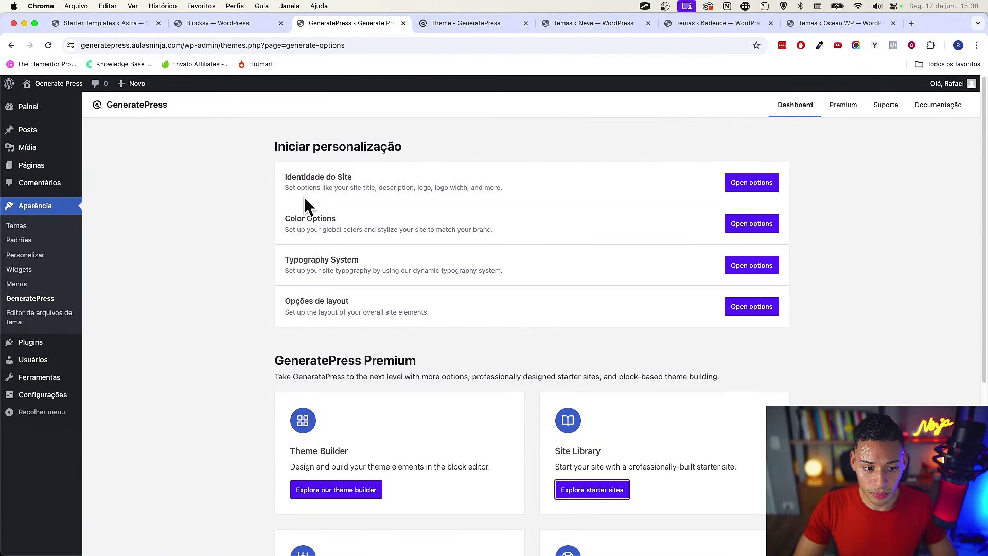
pyautogui.scroll(-5, 392, 275)
pyautogui.moveTo(308, 218); pyautogui.dragTo(332, 222)
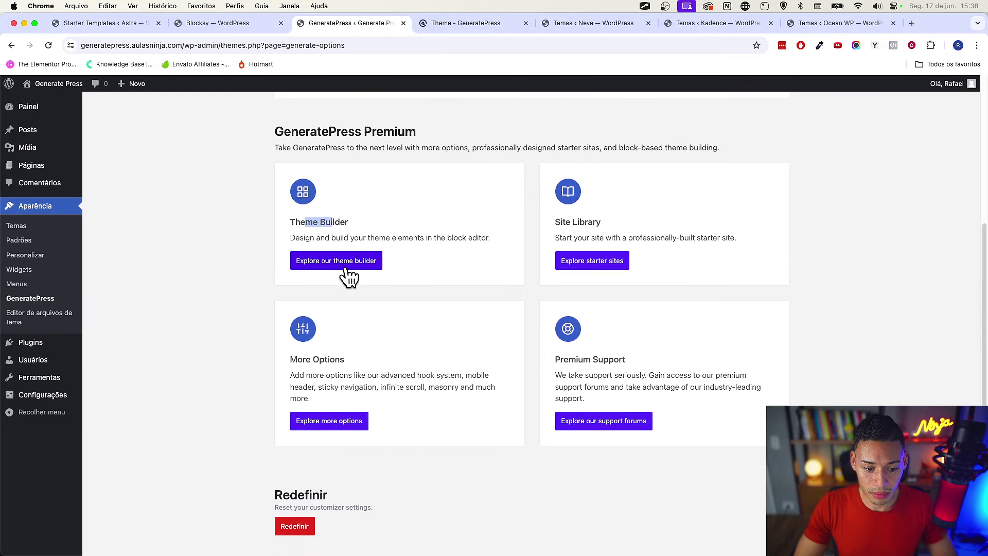
pyautogui.click(321, 421)
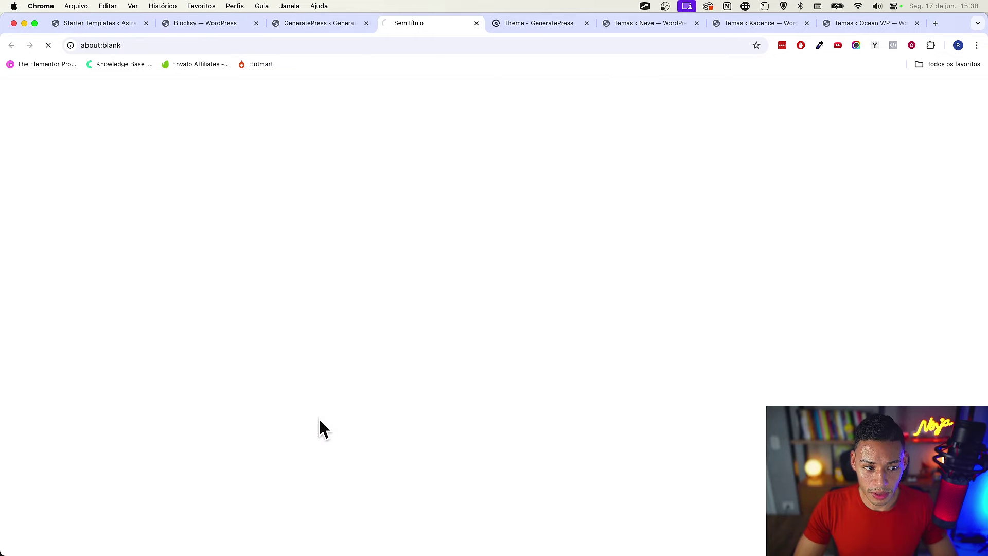
pyautogui.scroll(-3, 340, 387)
pyautogui.scroll(3, 348, 377)
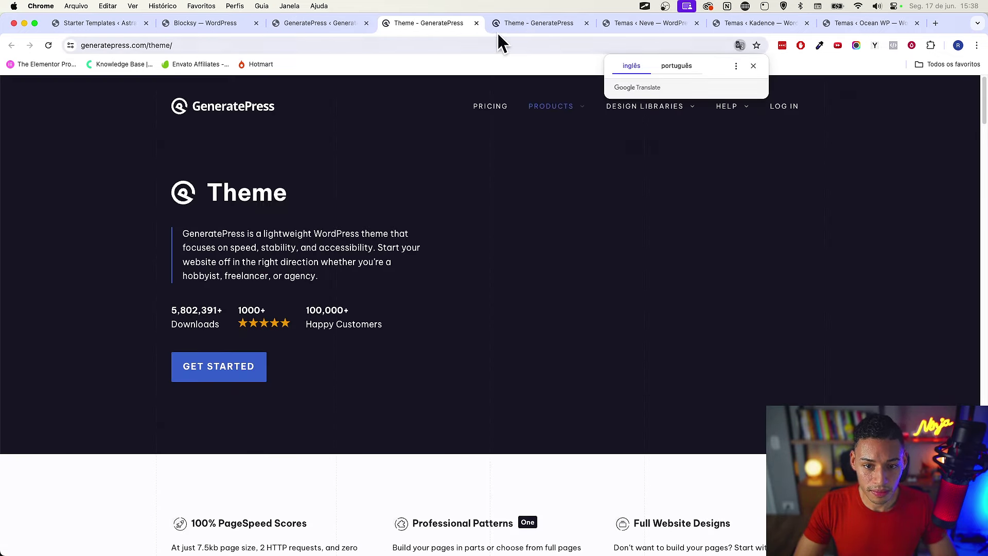
pyautogui.press('super+w')
pyautogui.press('super+w')
pyautogui.click(659, 233)
pyautogui.scroll(4, 580, 220)
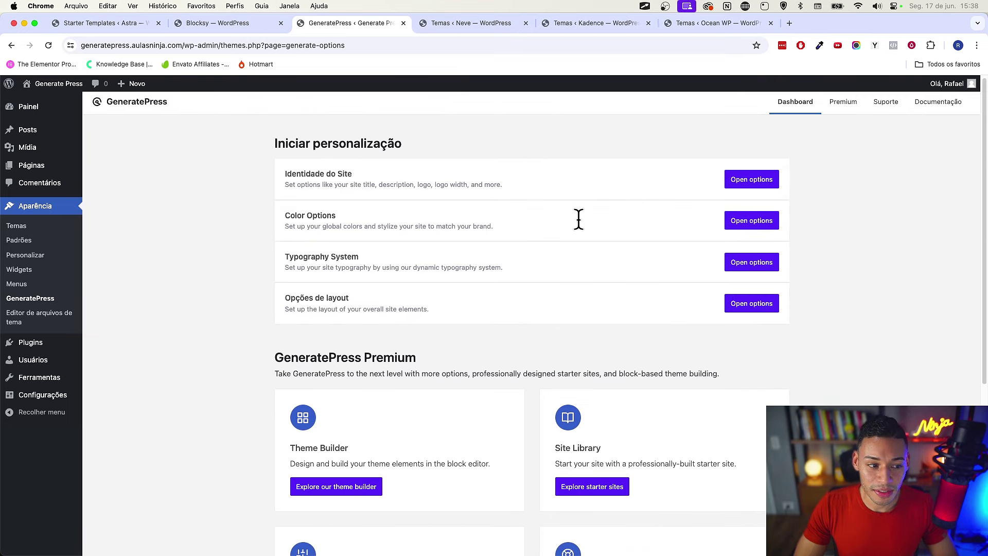
# Open the GeneratePress starter sites page from the theme dashboard and find the premium pricing section
pyautogui.scroll(-2, 620, 317)
pyautogui.scroll(2, 607, 391)
pyautogui.click(586, 445)
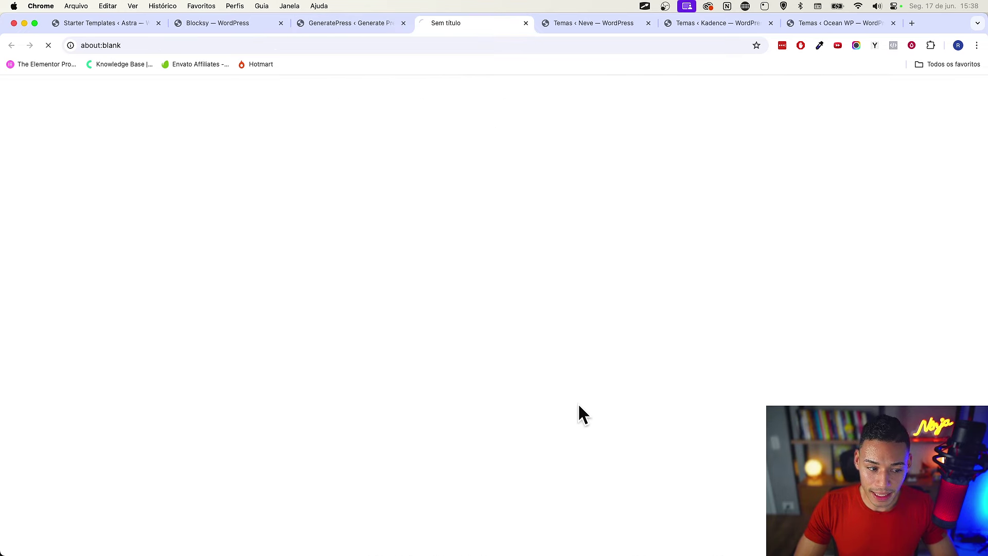
pyautogui.press('super+alt+Left')
pyautogui.press('super+alt+Right')
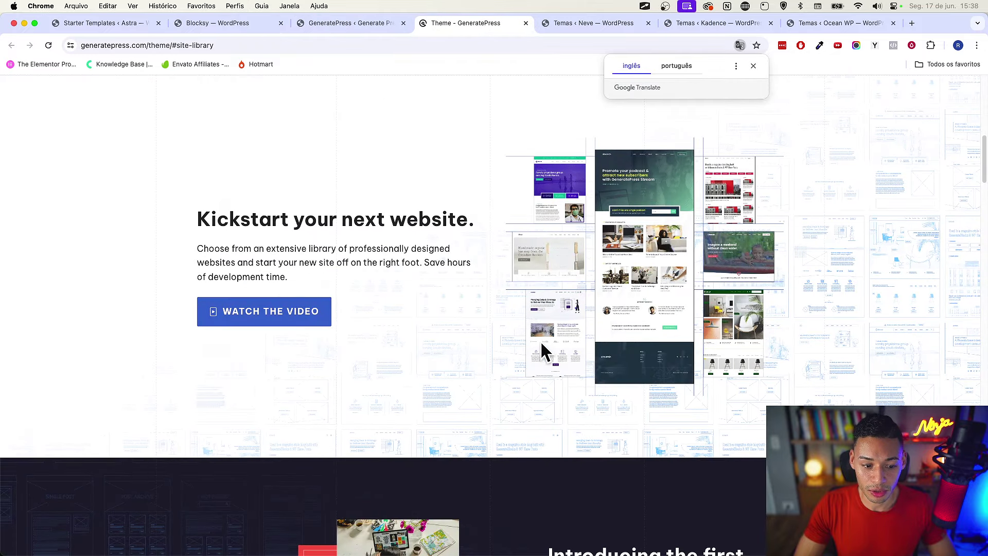
pyautogui.scroll(-10, 538, 334)
pyautogui.scroll(-15, 542, 334)
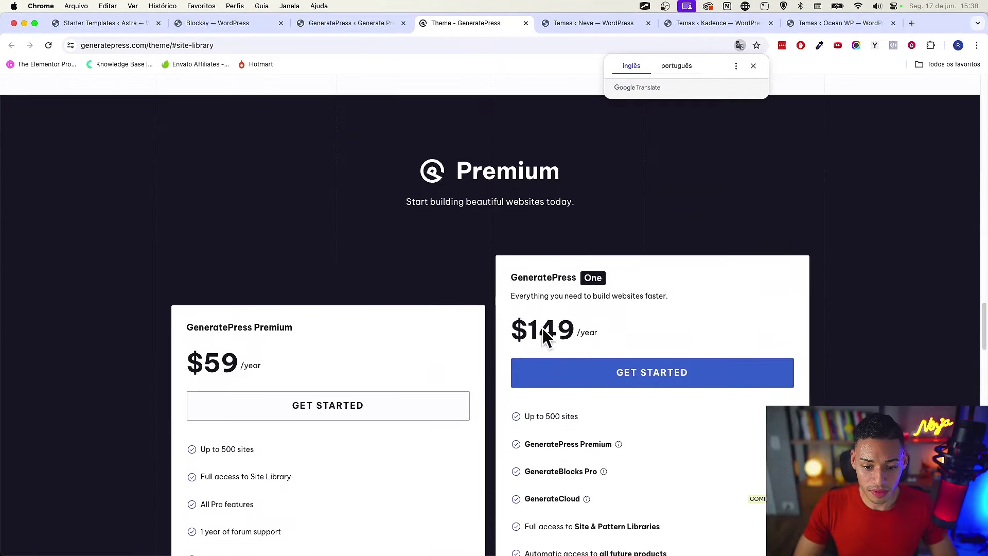
# Compare the yearly prices and included features of the GeneratePress Premium and GeneratePress One plans
pyautogui.scroll(2, 282, 251)
pyautogui.scroll(-2, 282, 251)
pyautogui.scroll(1, 277, 240)
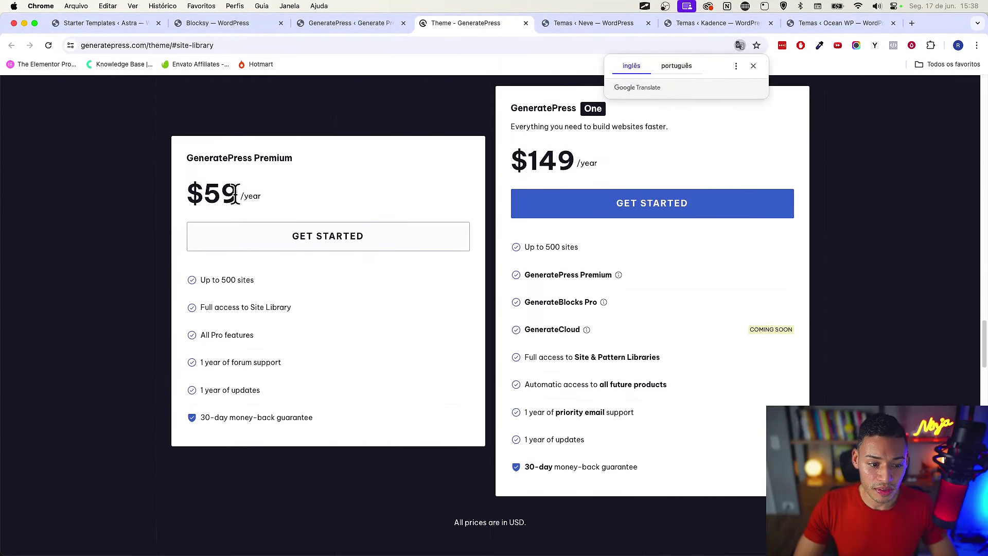
pyautogui.moveTo(239, 195); pyautogui.dragTo(162, 192)
pyautogui.click(173, 292)
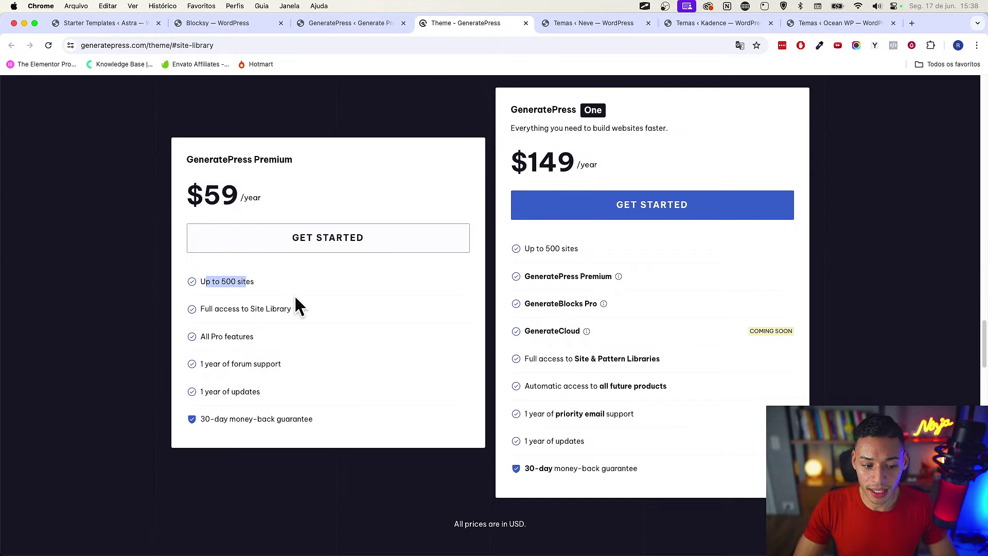
pyautogui.moveTo(301, 312); pyautogui.dragTo(203, 309)
pyautogui.click(284, 311)
pyautogui.scroll(1, 561, 339)
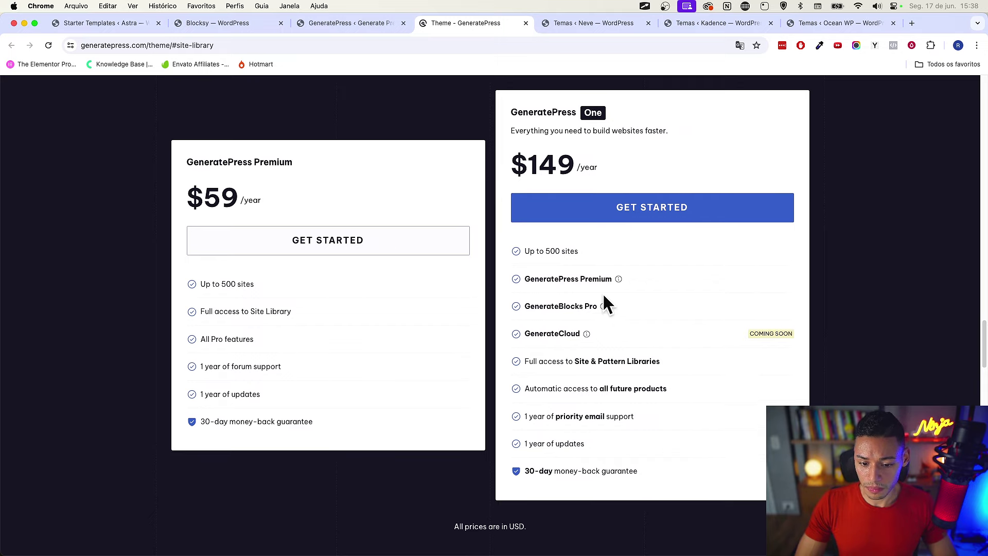
pyautogui.click(598, 272)
pyautogui.scroll(1, 607, 340)
pyautogui.scroll(1, 561, 317)
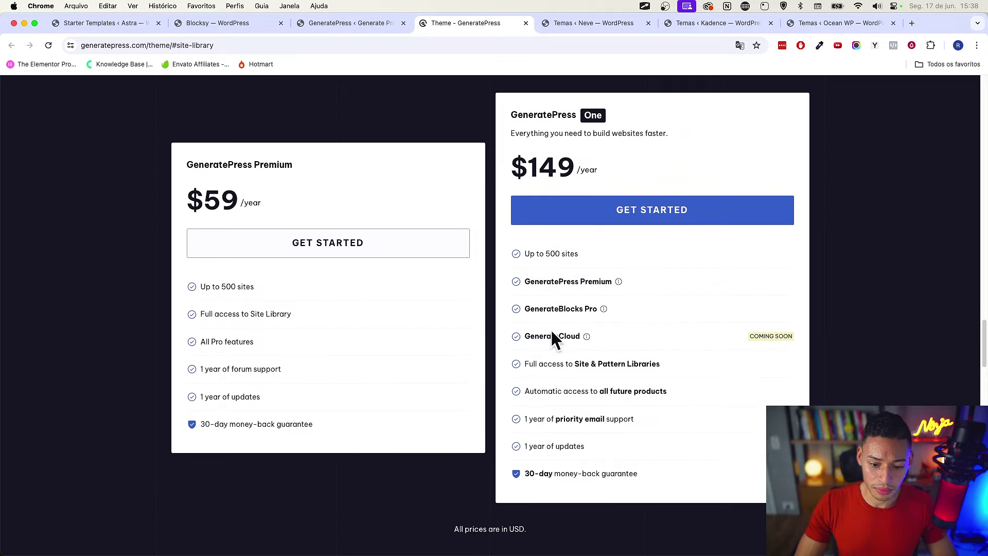
pyautogui.scroll(2, 546, 248)
pyautogui.moveTo(531, 181); pyautogui.dragTo(615, 183)
pyautogui.click(635, 185)
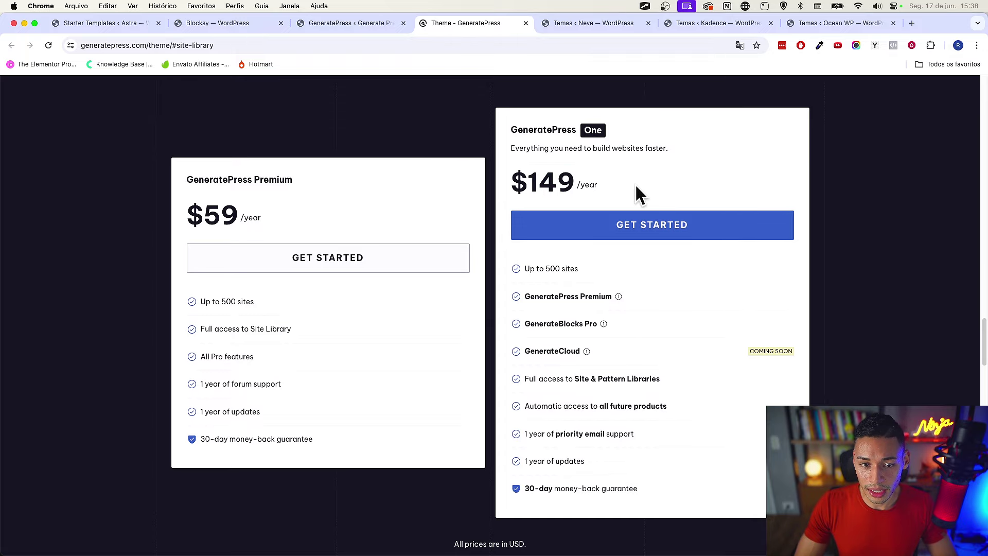
# Close the GeneratePress website page, look over the theme dashboard again and return to the main WordPress dashboard
pyautogui.click(369, 27)
pyautogui.click(526, 23)
pyautogui.scroll(2, 468, 252)
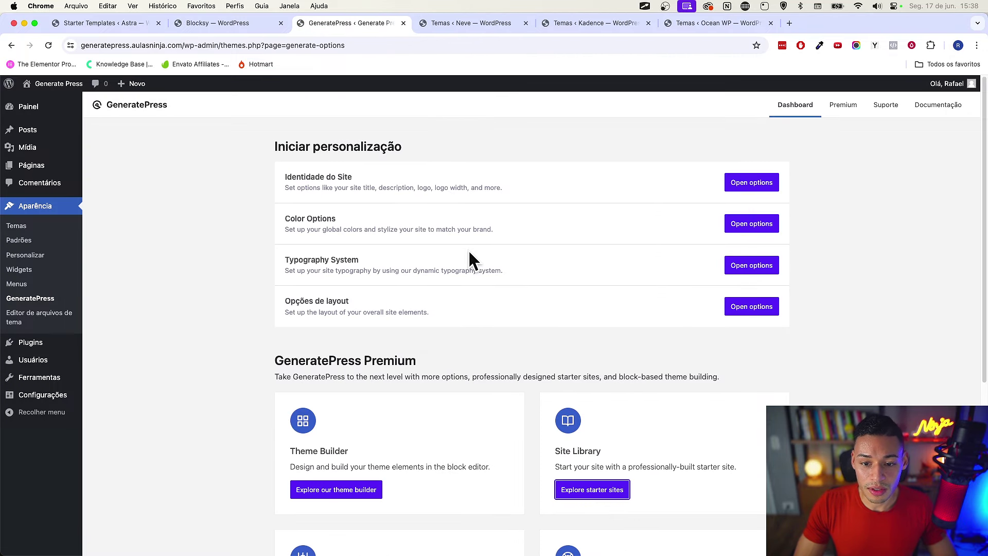
pyautogui.scroll(-5, 511, 227)
pyautogui.scroll(5, 512, 247)
pyautogui.scroll(-5, 512, 247)
pyautogui.scroll(5, 511, 247)
pyautogui.click(51, 116)
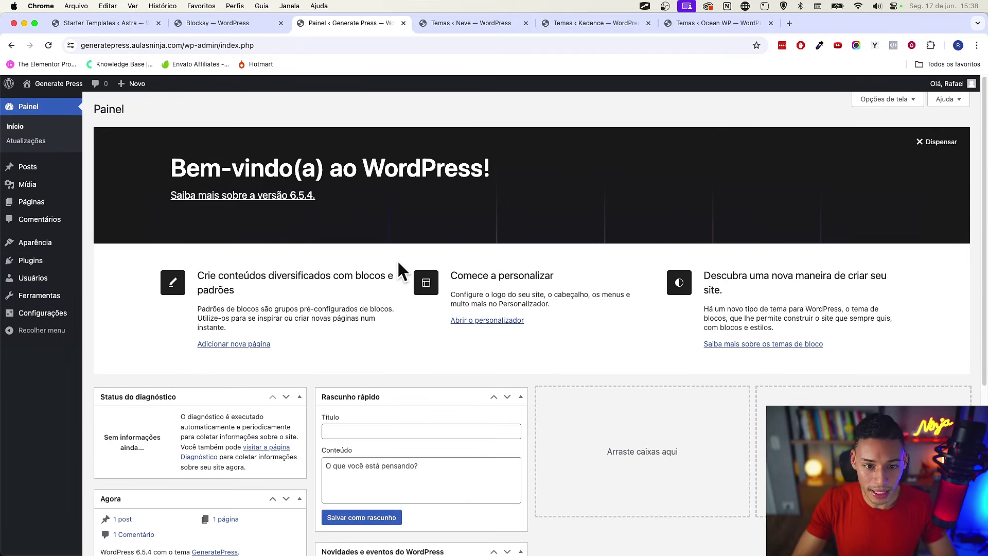
# Switch to the Neve site, review the theme's welcome notice and open its ready-made starter sites
pyautogui.hotkey('ctrl', 'Tab')
pyautogui.scroll(5, 700, 360)
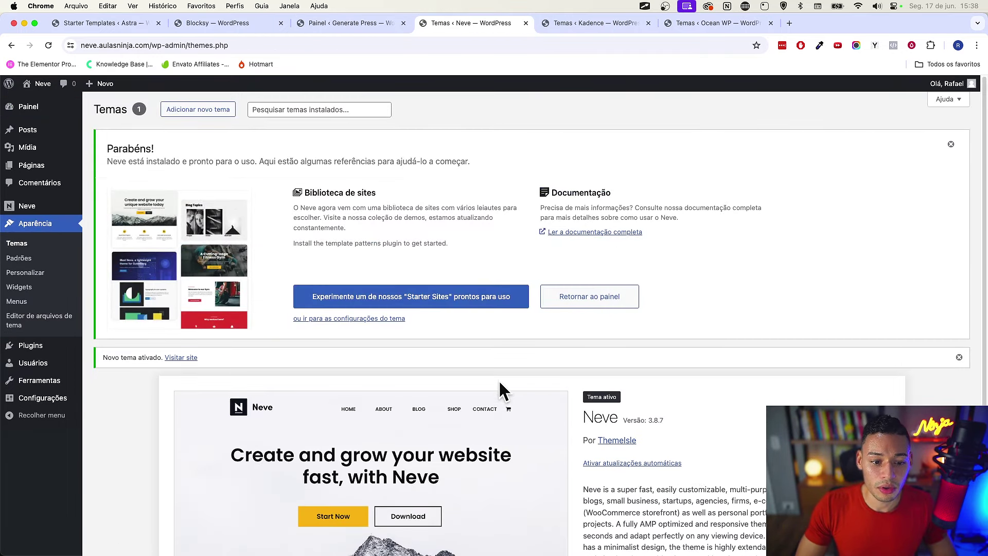
pyautogui.scroll(-5, 499, 382)
pyautogui.scroll(5, 594, 380)
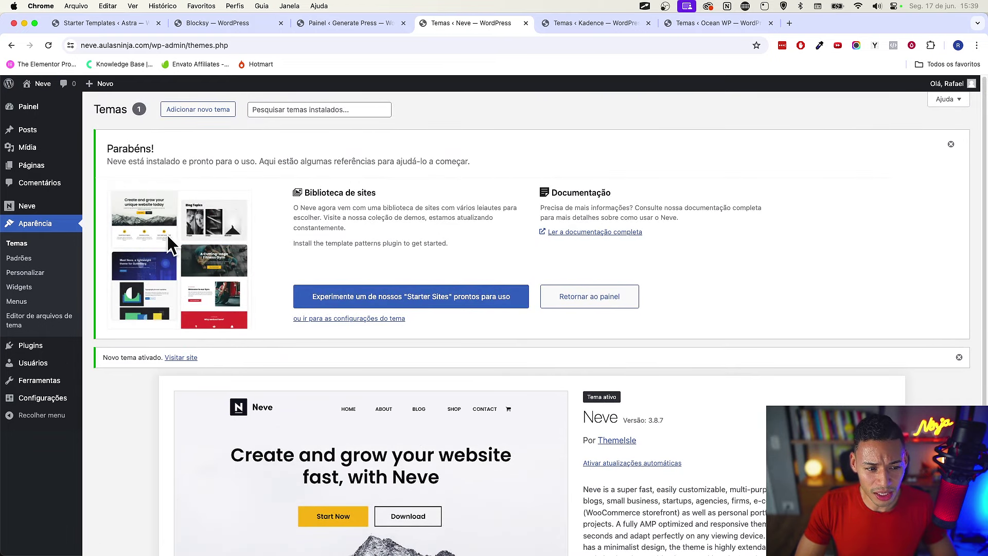
pyautogui.scroll(-1, 324, 180)
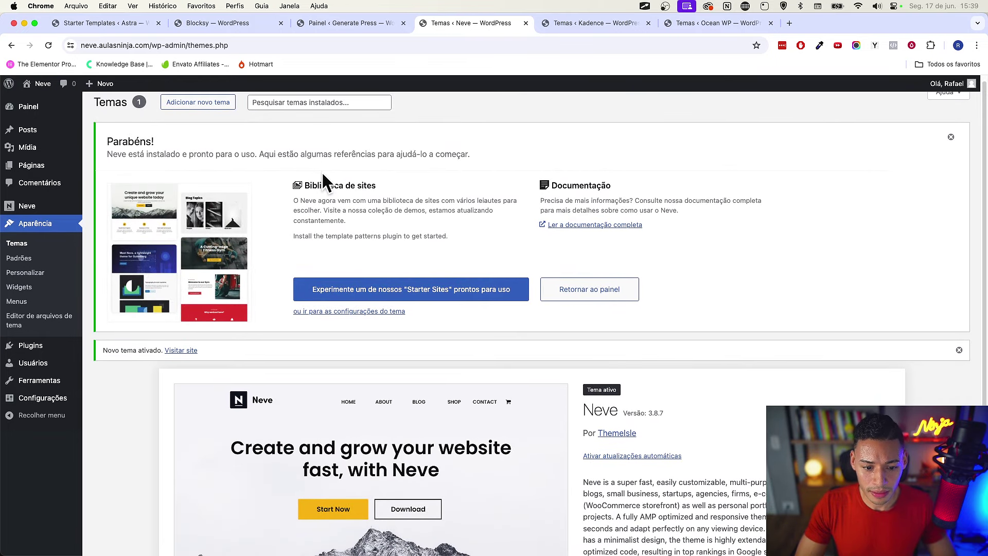
pyautogui.click(442, 297)
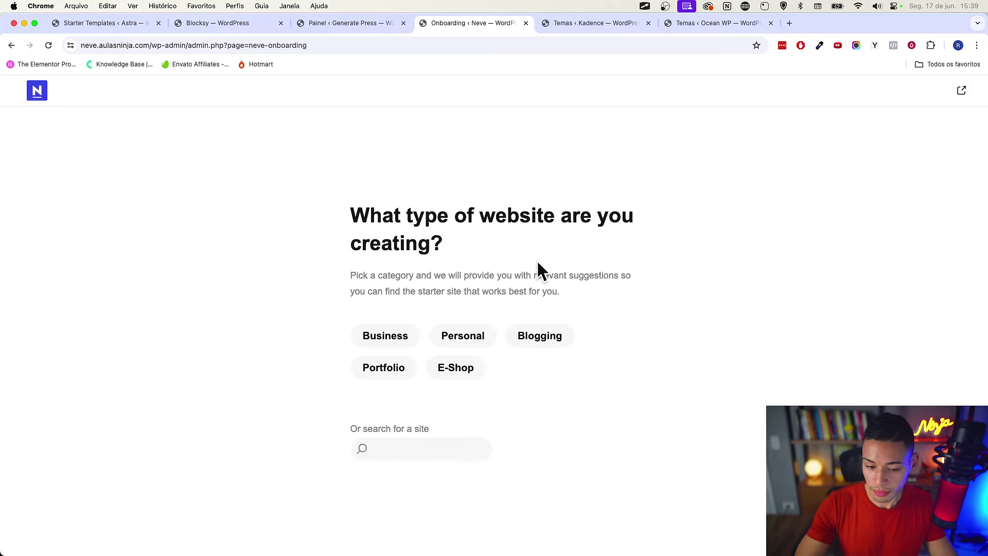
# Choose the E-Shop website type, switch the page builder to Elementor and browse all the Neve designs
pyautogui.click(443, 369)
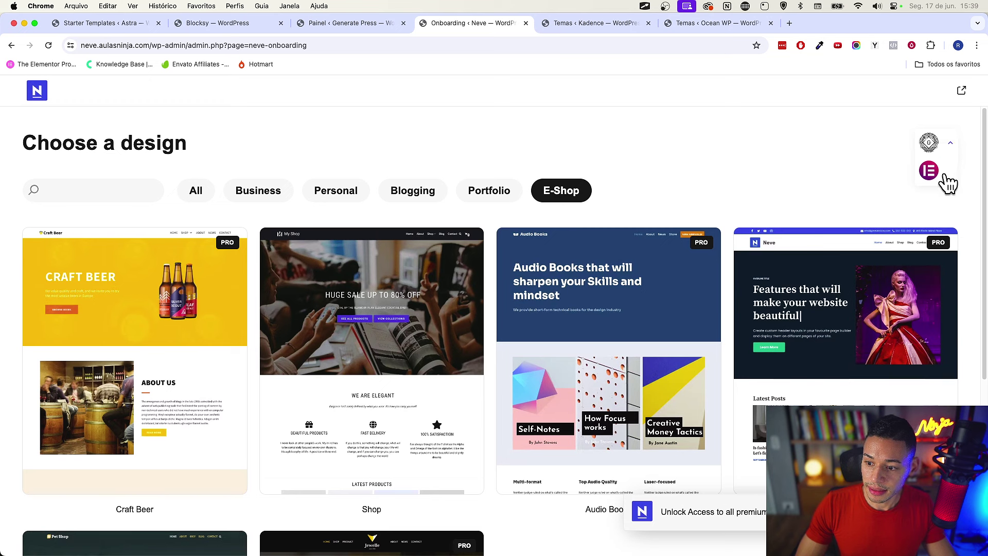
pyautogui.click(929, 172)
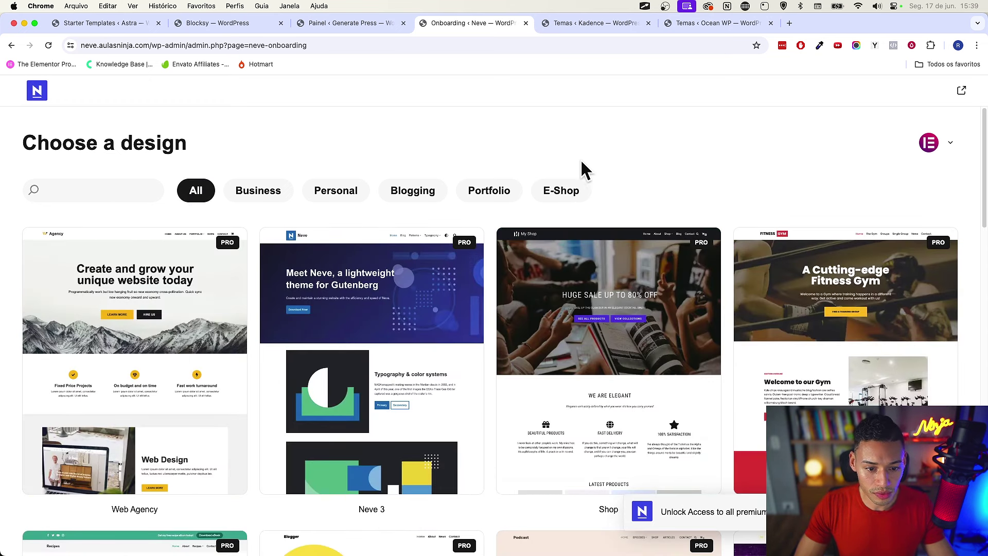
pyautogui.scroll(-2, 706, 152)
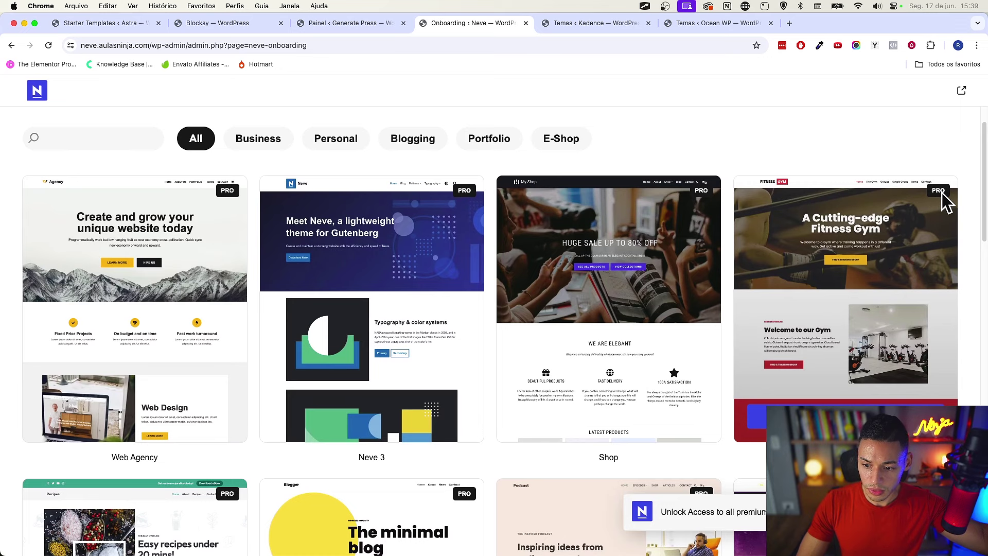
pyautogui.moveTo(93, 315)
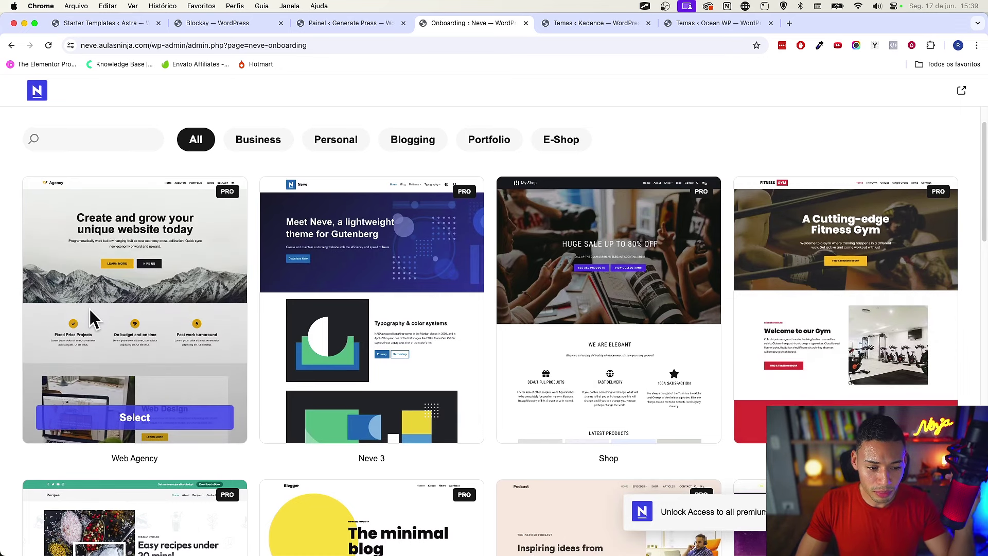
pyautogui.moveTo(440, 286)
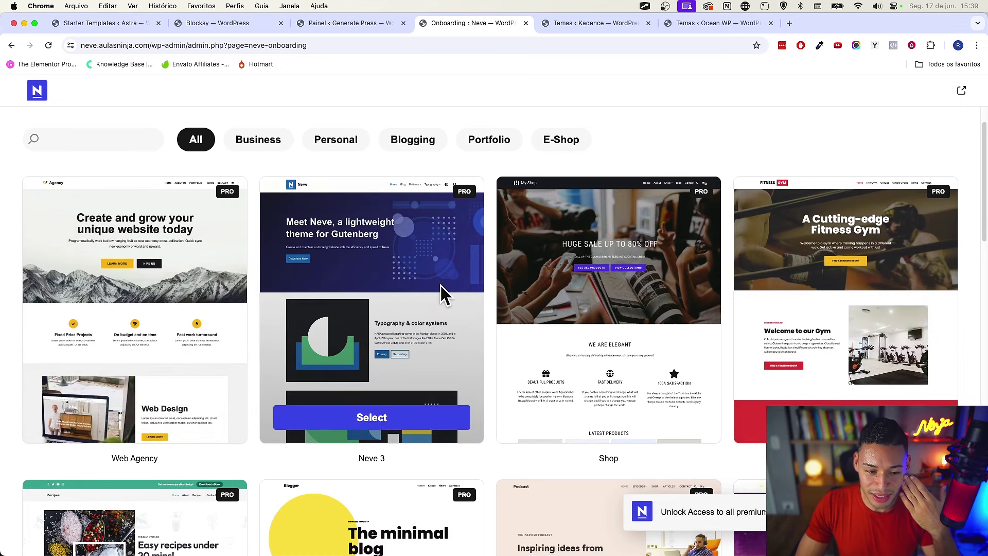
pyautogui.scroll(-12, 440, 286)
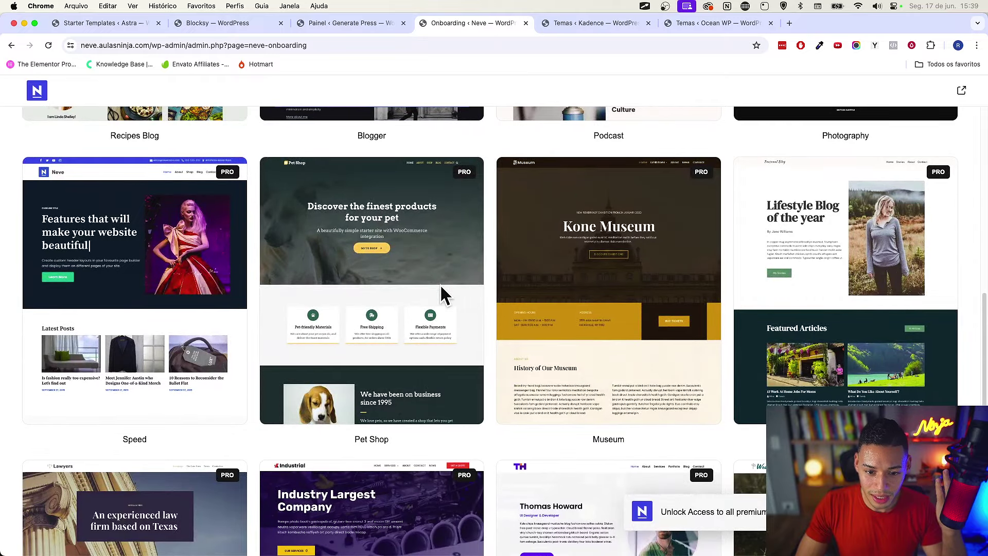
pyautogui.scroll(-10, 440, 284)
pyautogui.scroll(-5, 440, 284)
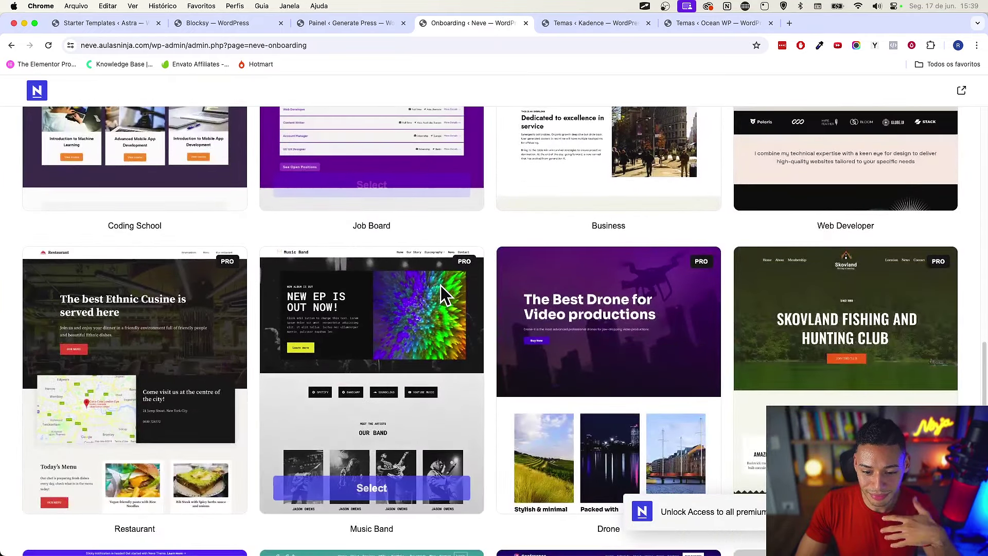
pyautogui.scroll(-15, 440, 286)
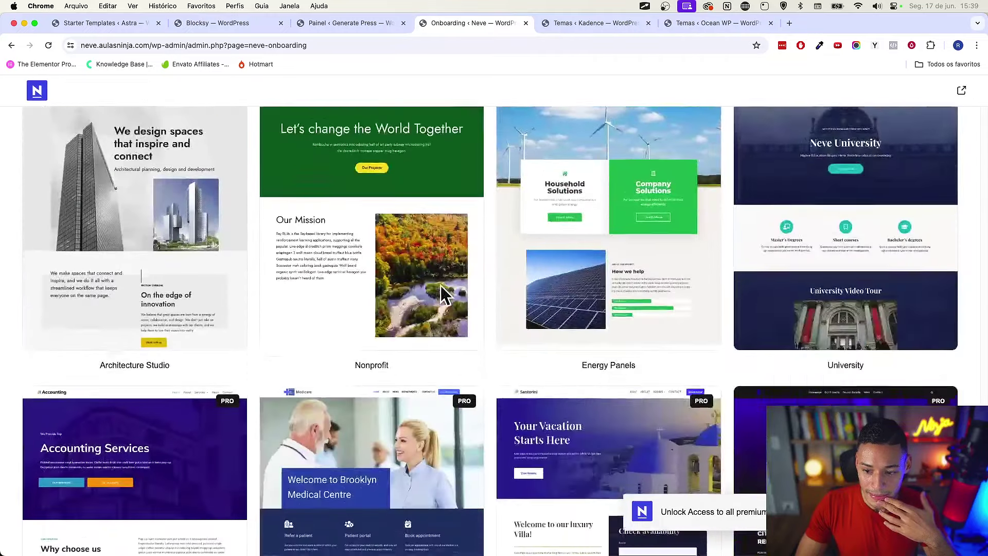
pyautogui.scroll(20, 441, 286)
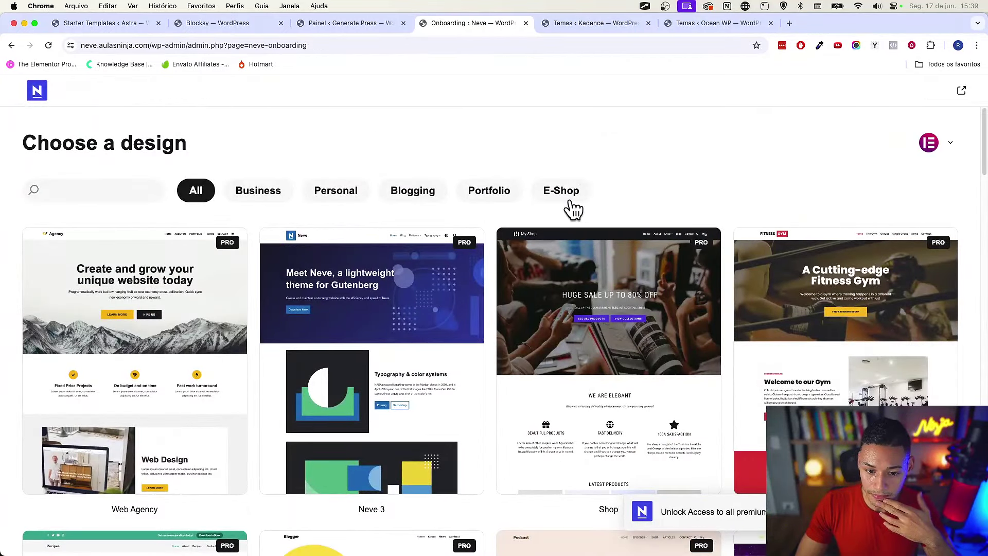
# Examine the Neve Elementor designs in the E-Shop, Portfolio and Blogging categories
pyautogui.click(549, 192)
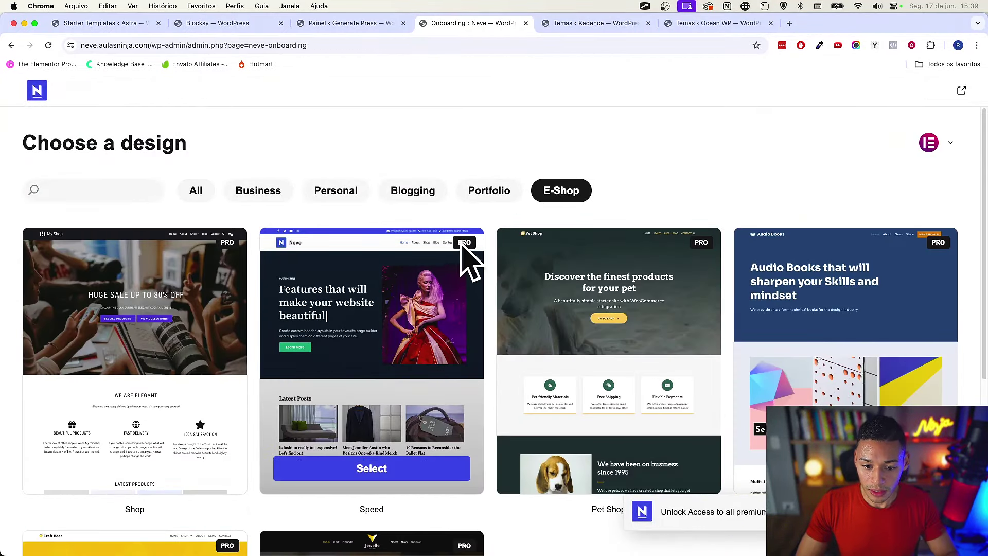
pyautogui.scroll(-4, 725, 265)
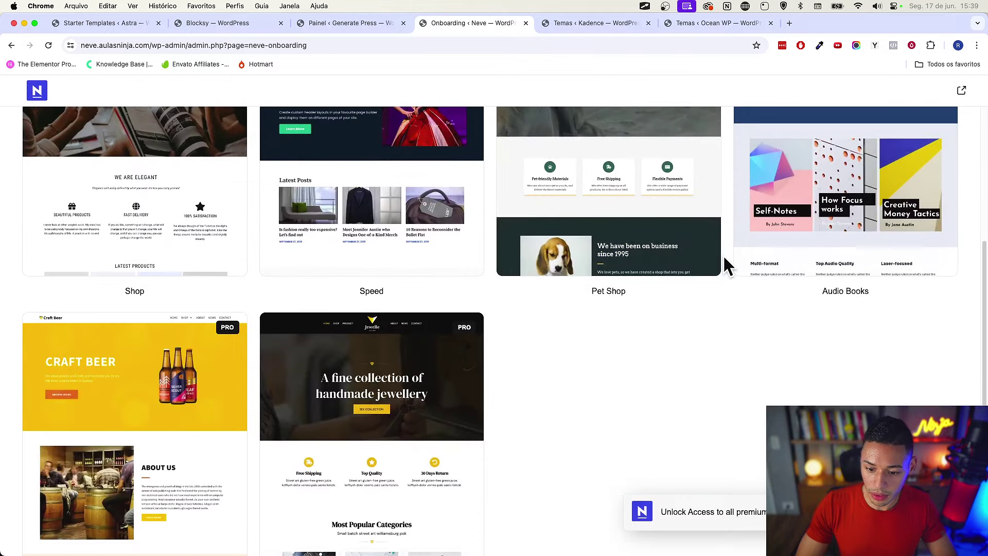
pyautogui.scroll(5, 447, 337)
pyautogui.click(461, 200)
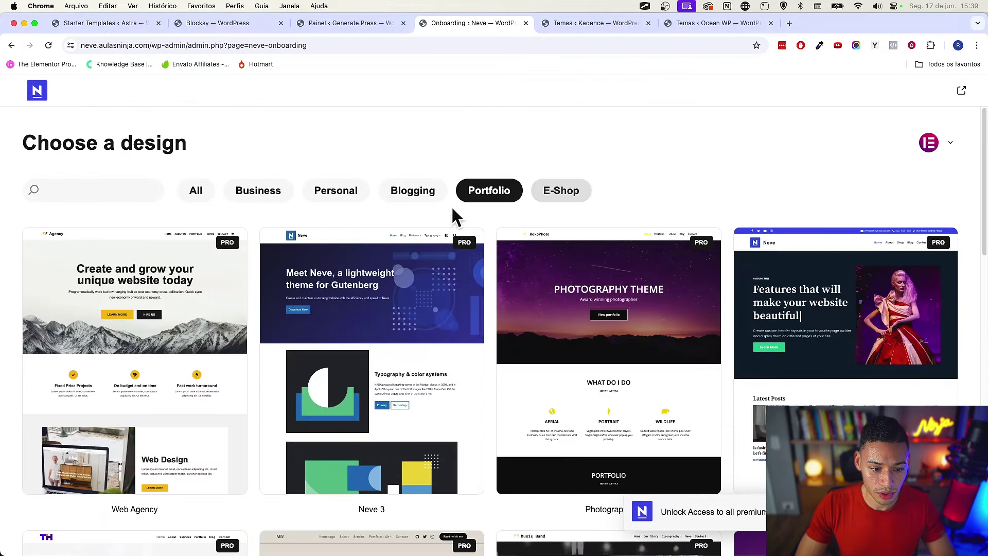
pyautogui.scroll(-5, 833, 325)
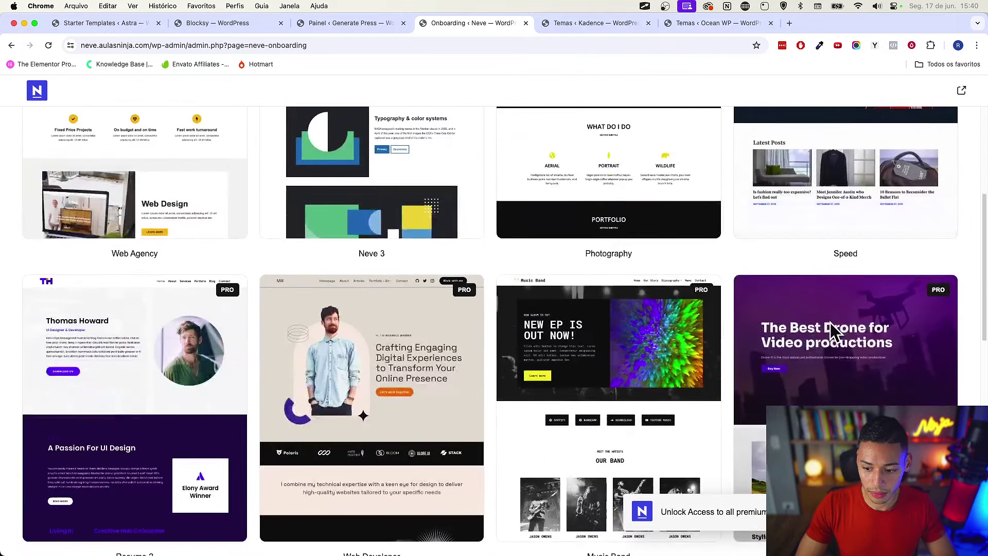
pyautogui.scroll(-7, 260, 308)
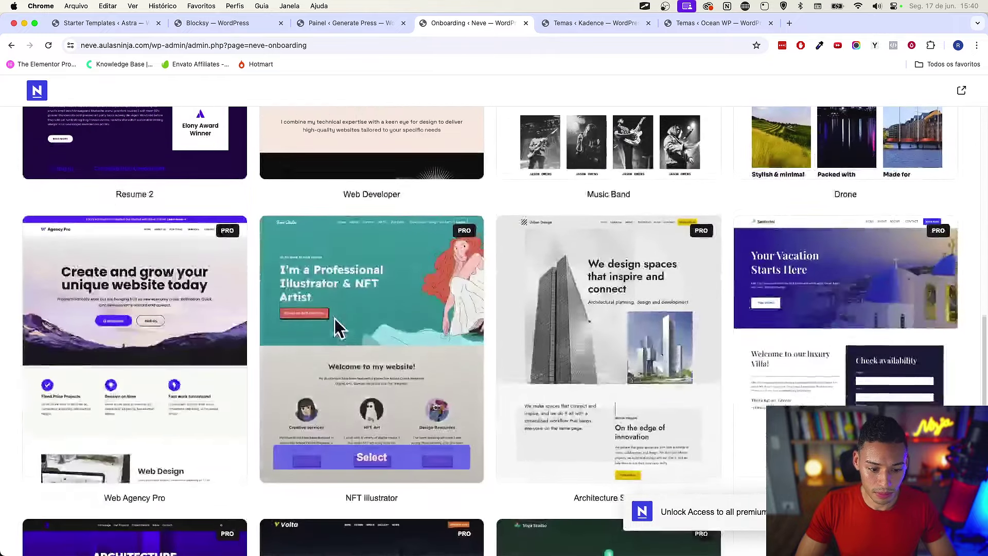
pyautogui.scroll(-5, 335, 327)
pyautogui.scroll(17, 403, 314)
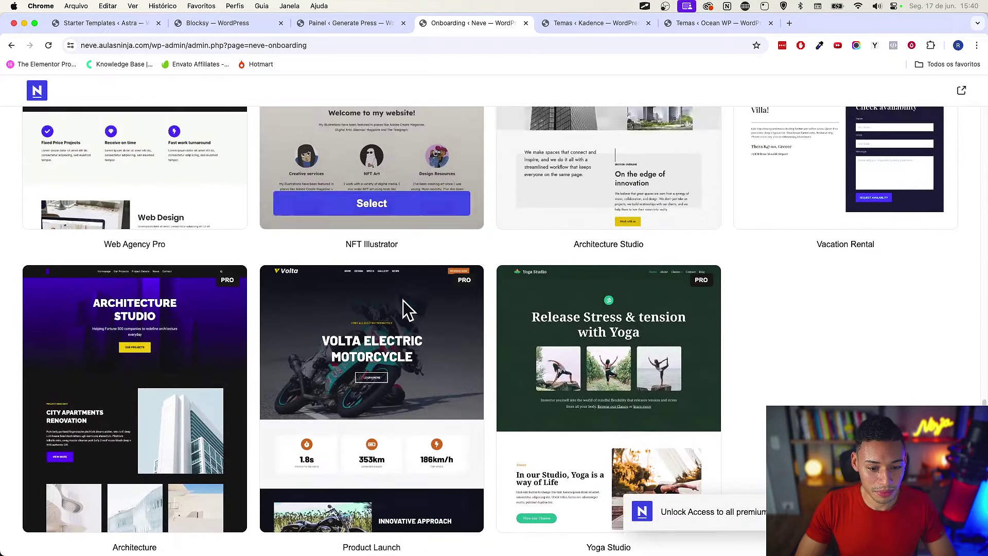
pyautogui.click(411, 198)
pyautogui.moveTo(408, 306)
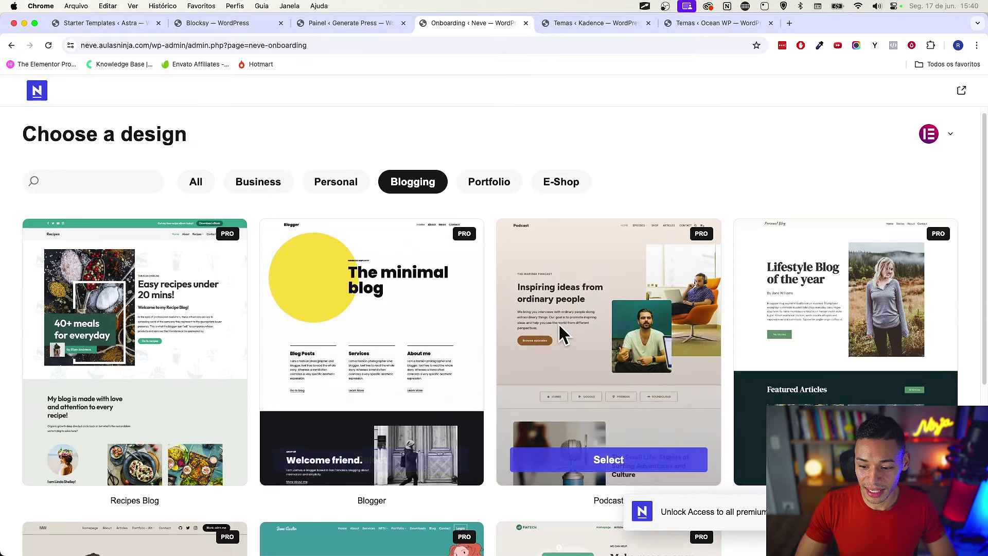
# Look through the Neve Elementor designs in the Blogging, Personal and Business categories
pyautogui.scroll(-5, 560, 324)
pyautogui.scroll(5, 539, 319)
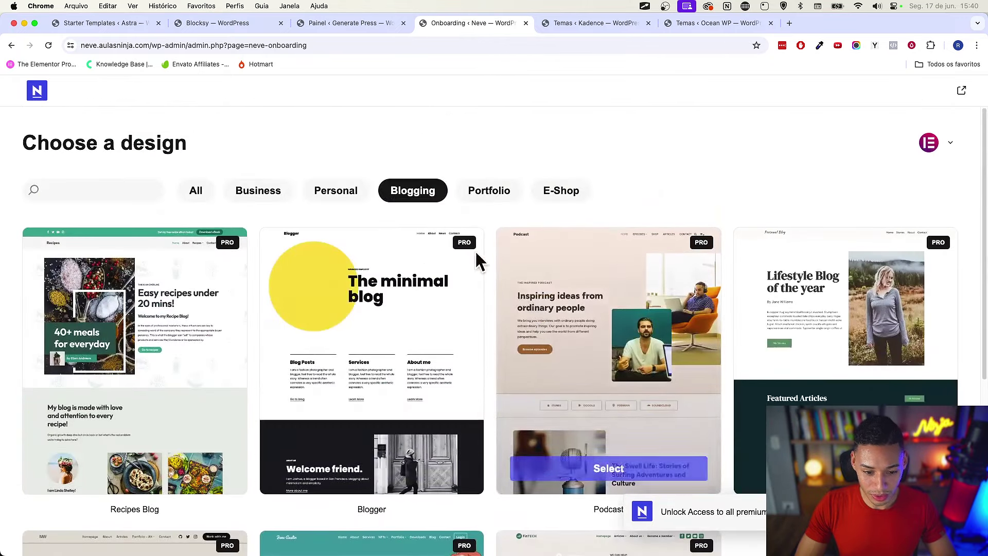
pyautogui.click(363, 193)
pyautogui.moveTo(419, 352)
pyautogui.scroll(-5, 420, 342)
pyautogui.scroll(5, 420, 342)
pyautogui.click(275, 194)
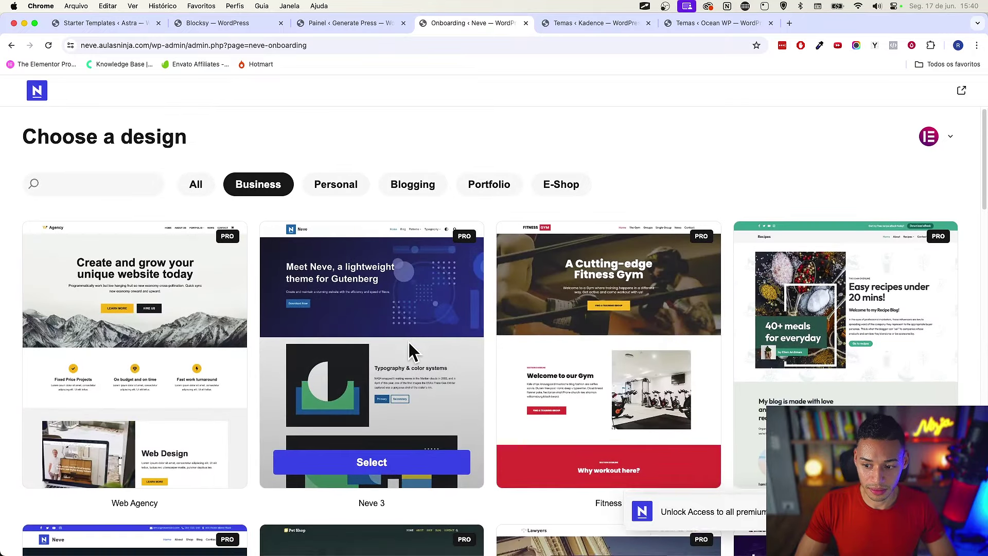
pyautogui.scroll(-9, 409, 354)
pyautogui.scroll(4, 402, 359)
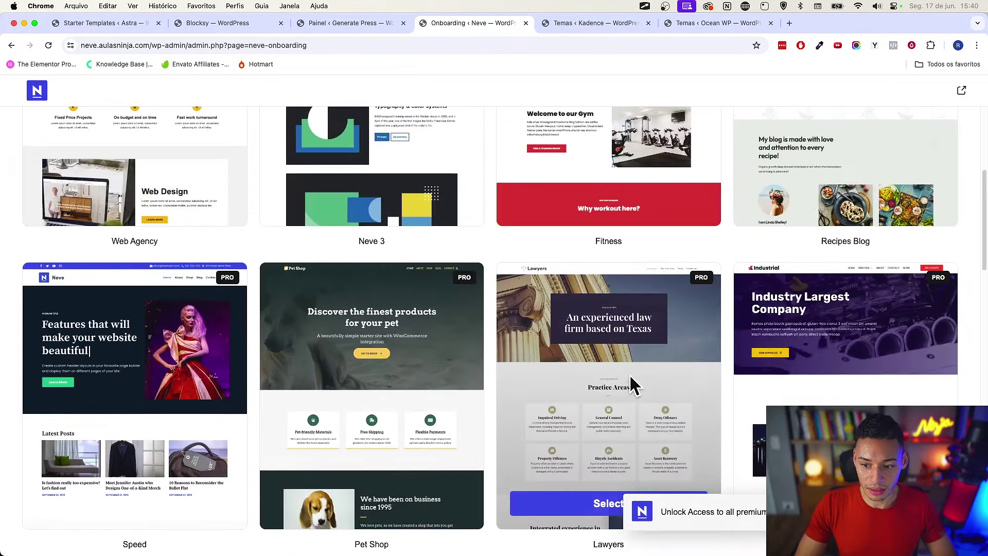
# Search the page for "free" and look through the rest of the Neve Business designs
pyautogui.press('super+f')
pyautogui.write('free')
pyautogui.scroll(-17, 630, 386)
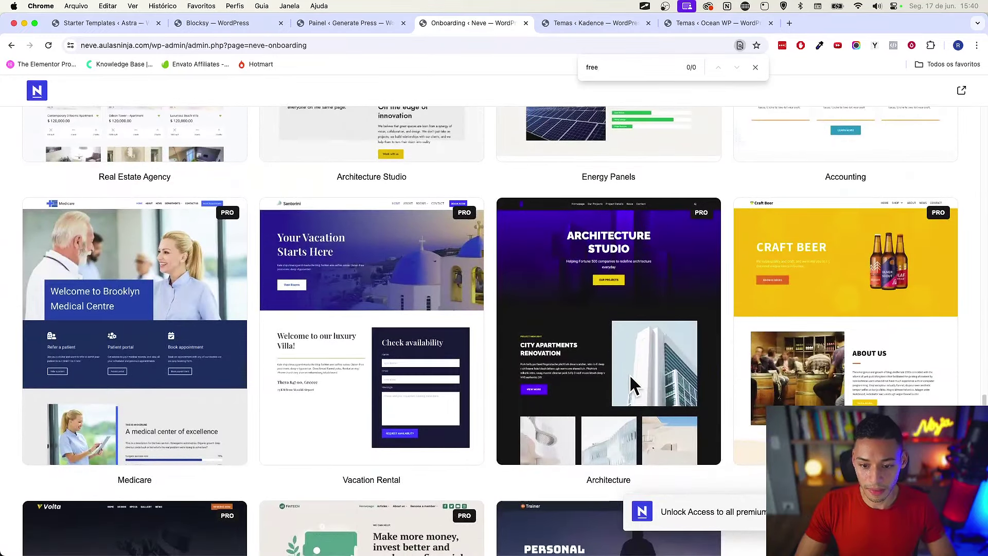
pyautogui.scroll(-5, 629, 375)
# Open the Vacation Rental design, close the page search and continue with the default color palette and typography
pyautogui.click(403, 187)
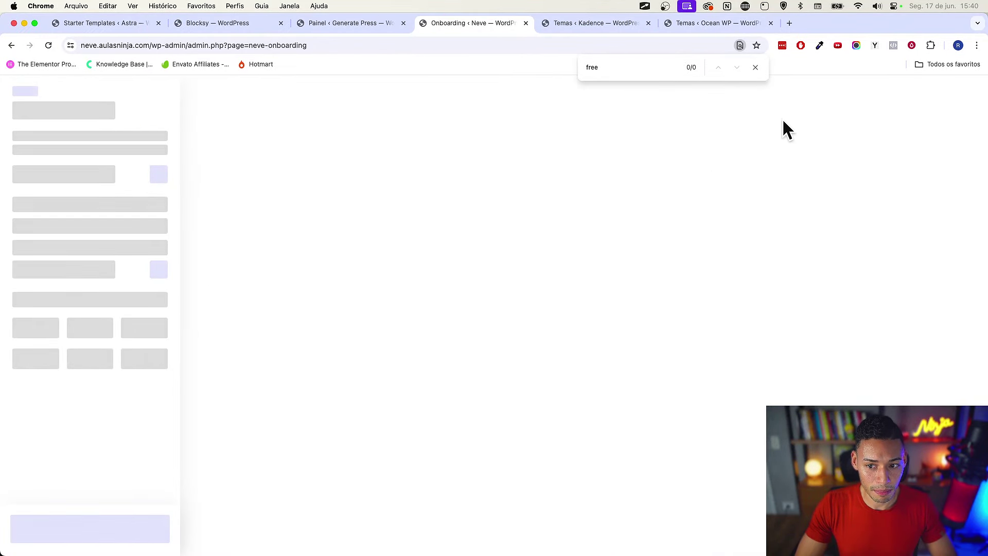
pyautogui.click(754, 68)
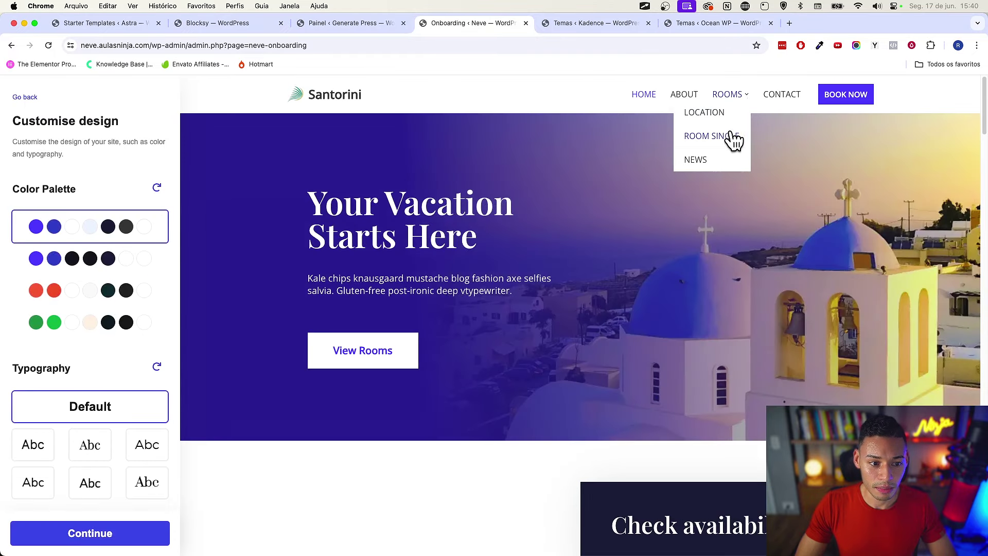
pyautogui.click(107, 539)
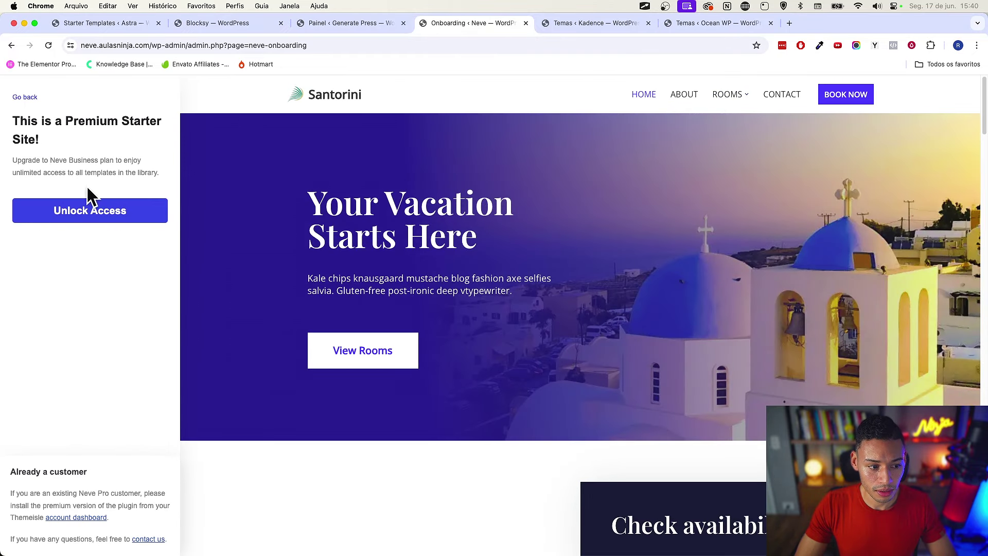
# Open the Neve PRO upgrade page and review the prices and features of the Business and Agency plans
pyautogui.click(100, 216)
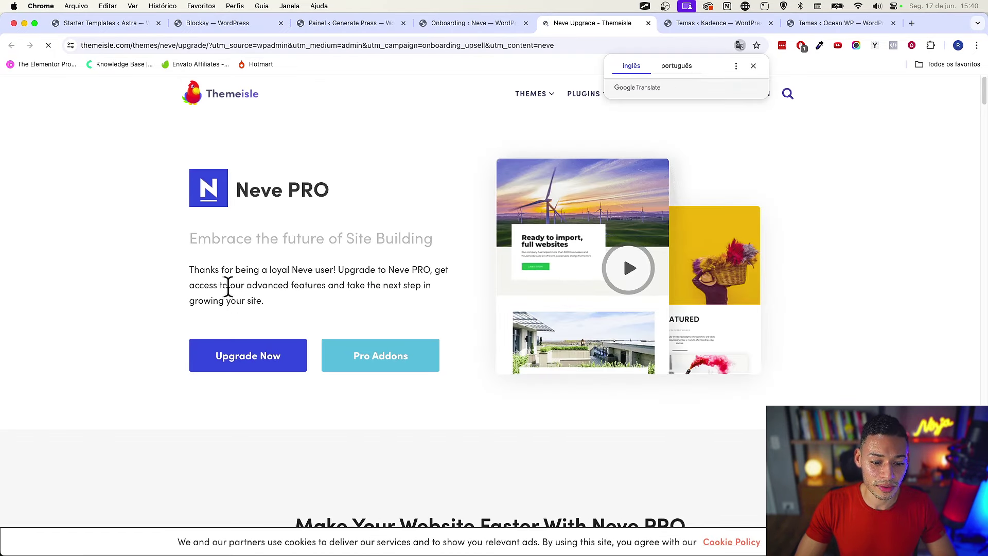
pyautogui.click(232, 366)
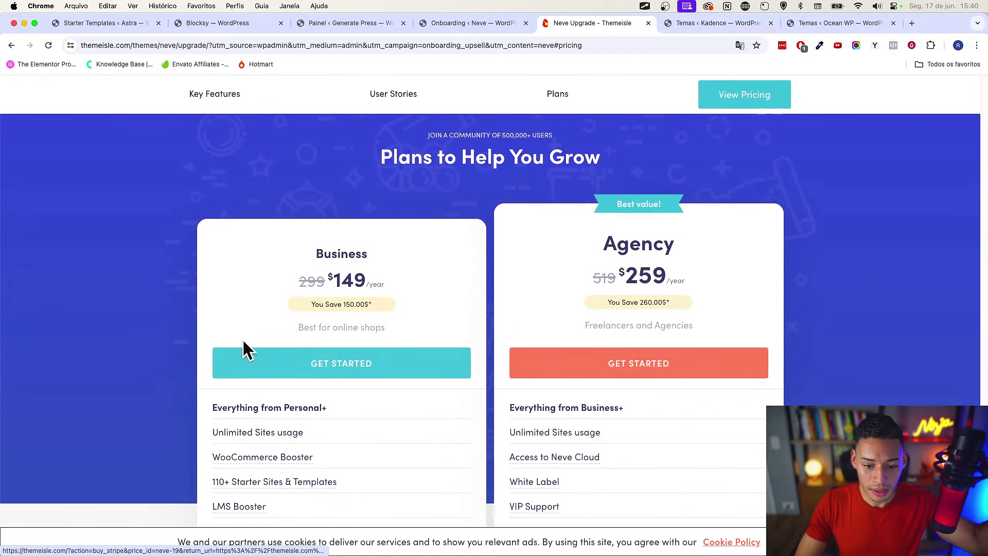
pyautogui.moveTo(321, 280); pyautogui.dragTo(397, 292)
pyautogui.click(397, 292)
pyautogui.scroll(-3, 196, 288)
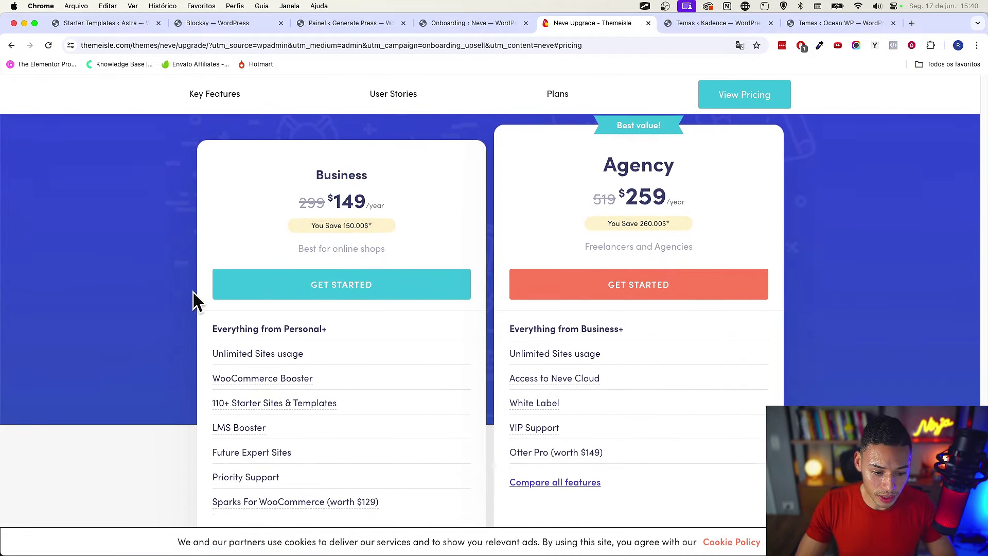
pyautogui.scroll(4, 406, 283)
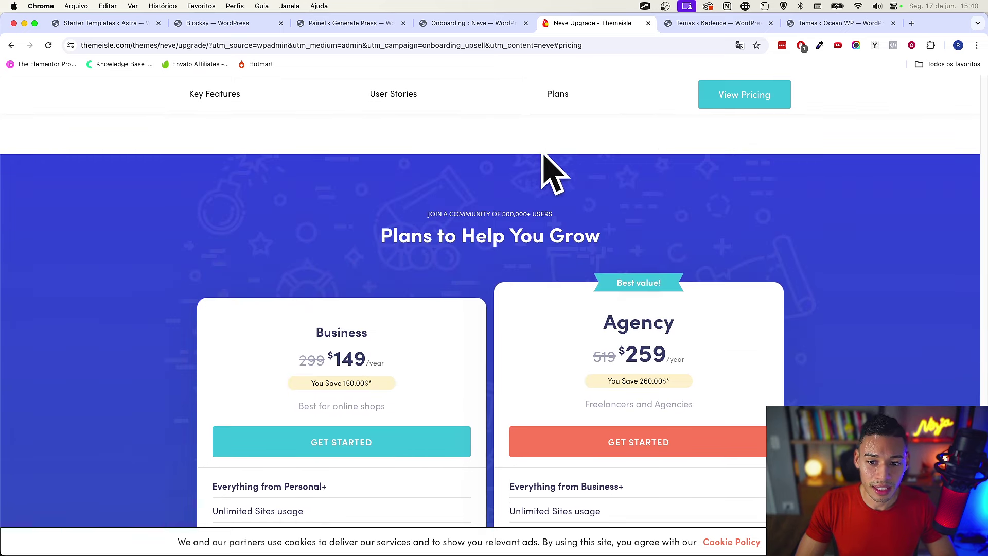
# Return the Neve site to its WordPress dashboard and close the Neve upgrade page
pyautogui.click(368, 24)
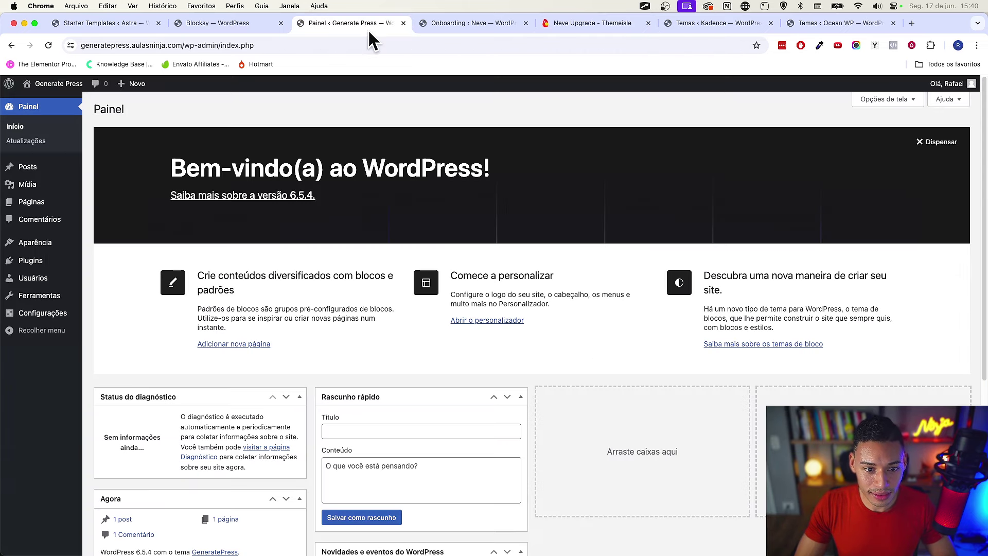
pyautogui.click(465, 26)
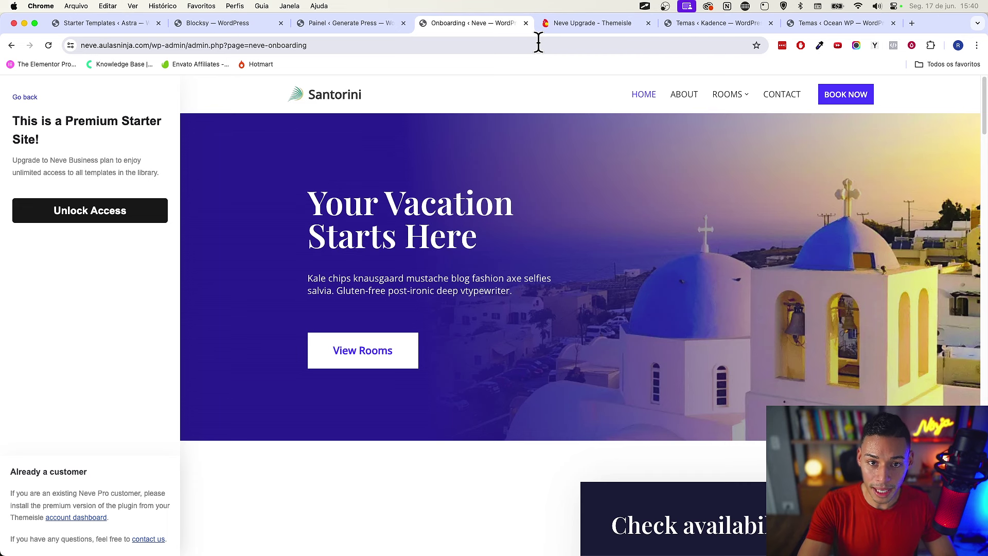
pyautogui.hotkey('ctrl', 'shift', 'Tab')
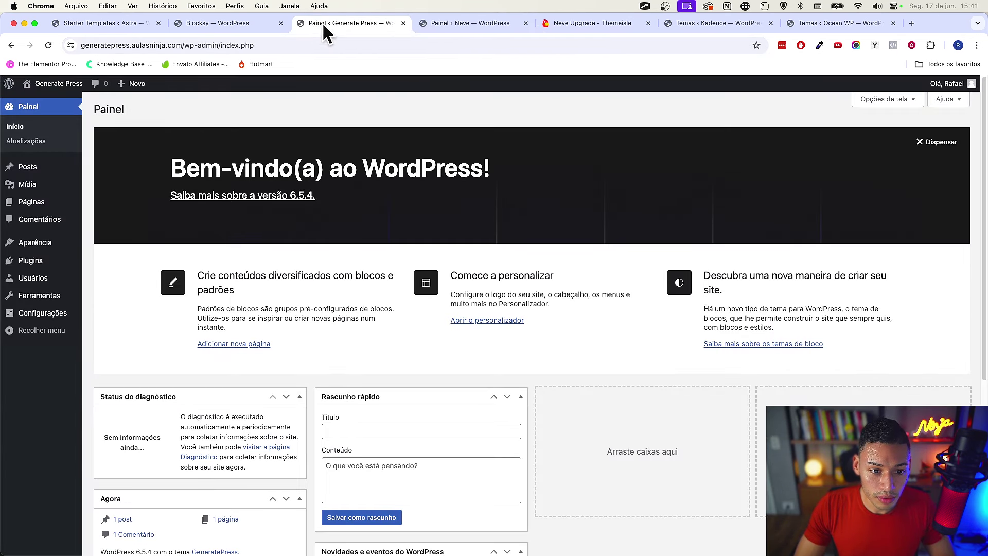
pyautogui.click(620, 25)
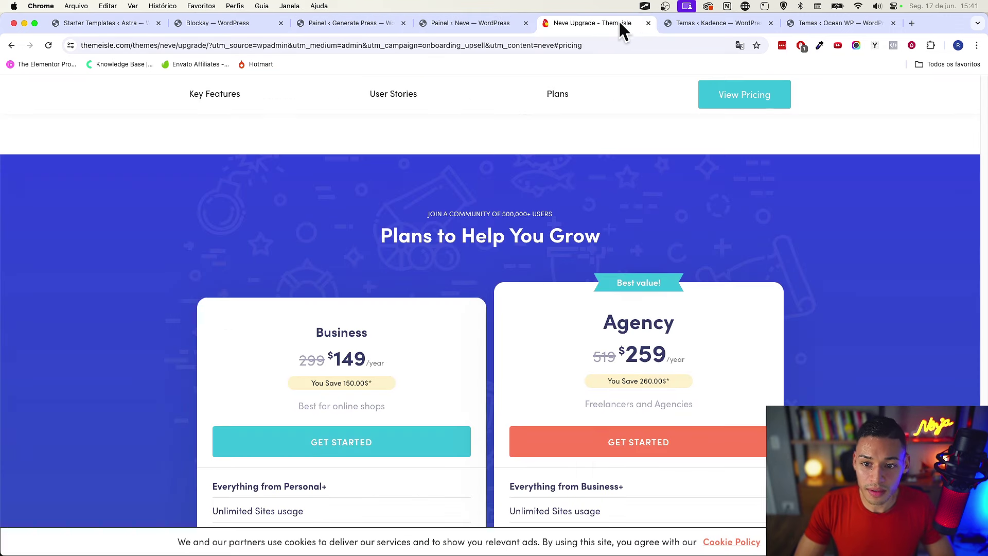
pyautogui.click(648, 23)
# Install the Kadence starter templates on the Kadence site and open the classic templates for Elementor
pyautogui.scroll(3, 493, 156)
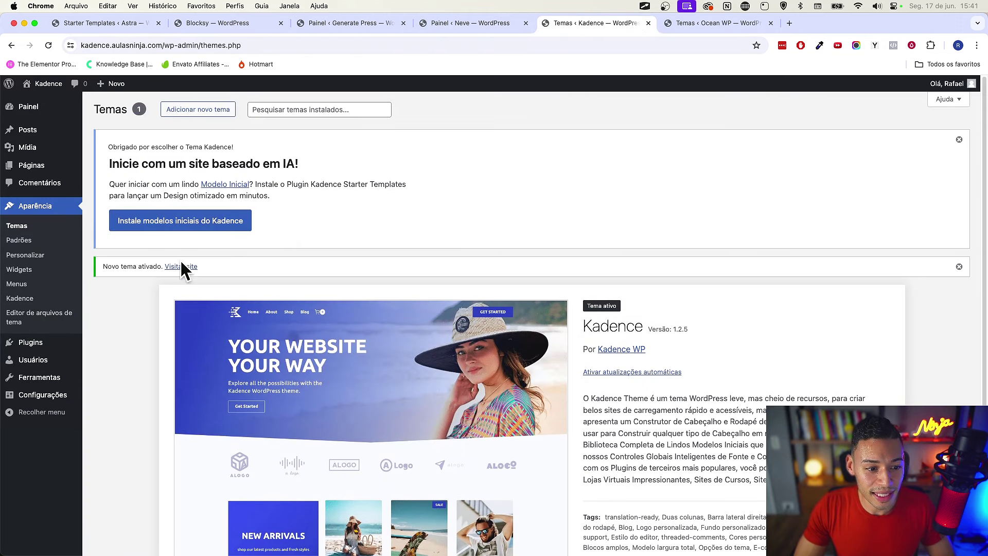
pyautogui.click(203, 228)
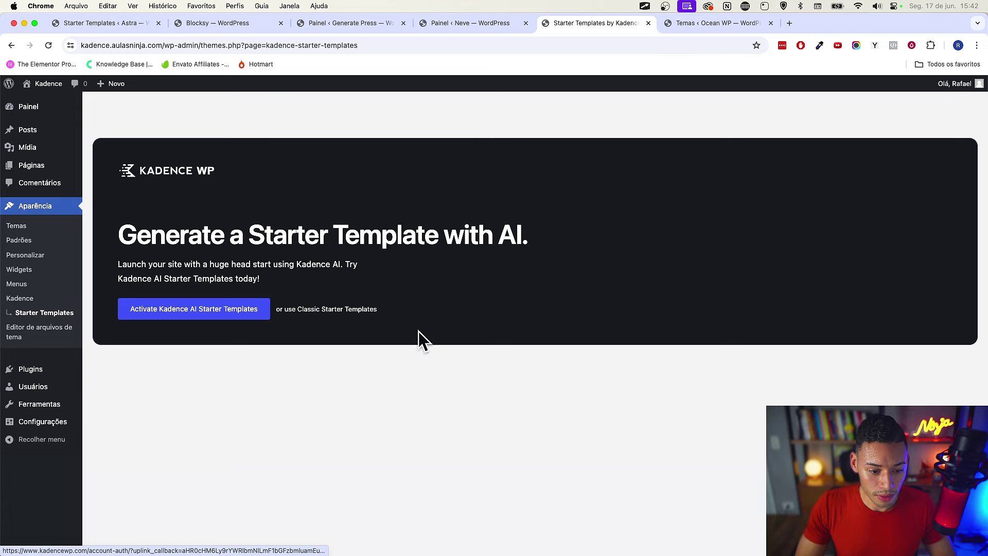
pyautogui.click(324, 310)
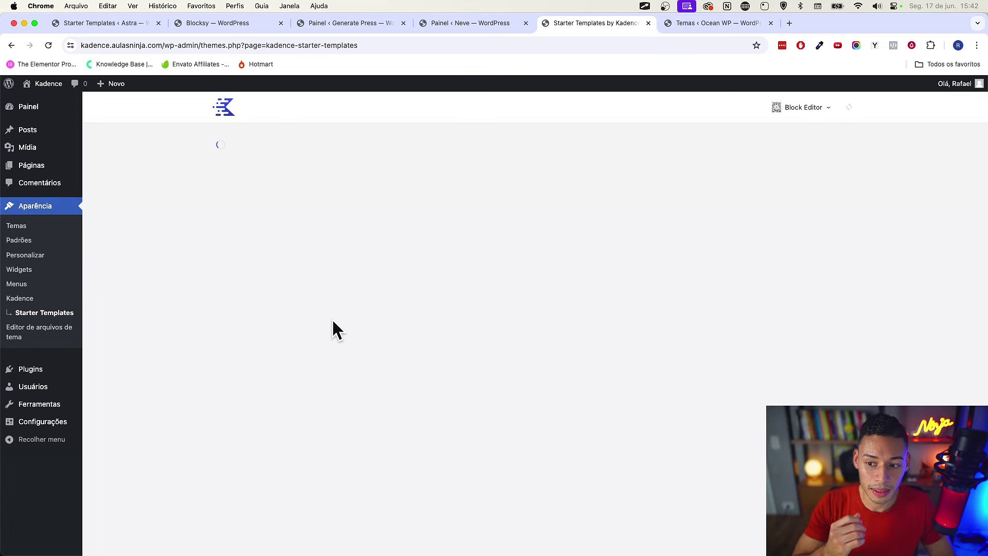
pyautogui.click(808, 108)
pyautogui.click(806, 175)
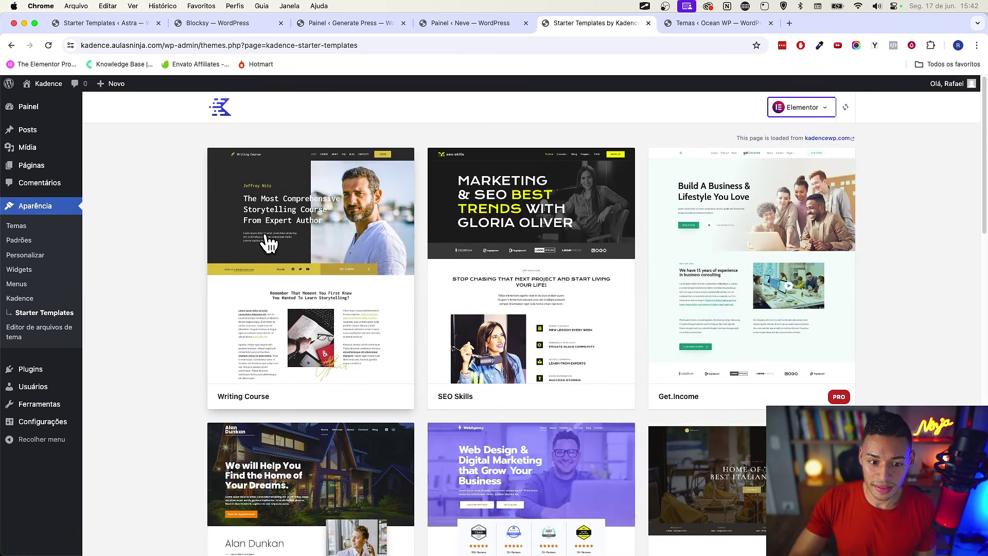
# Browse the Kadence Elementor templates and choose Writing Course with its default colors and fonts
pyautogui.scroll(-15, 267, 245)
pyautogui.scroll(15, 285, 375)
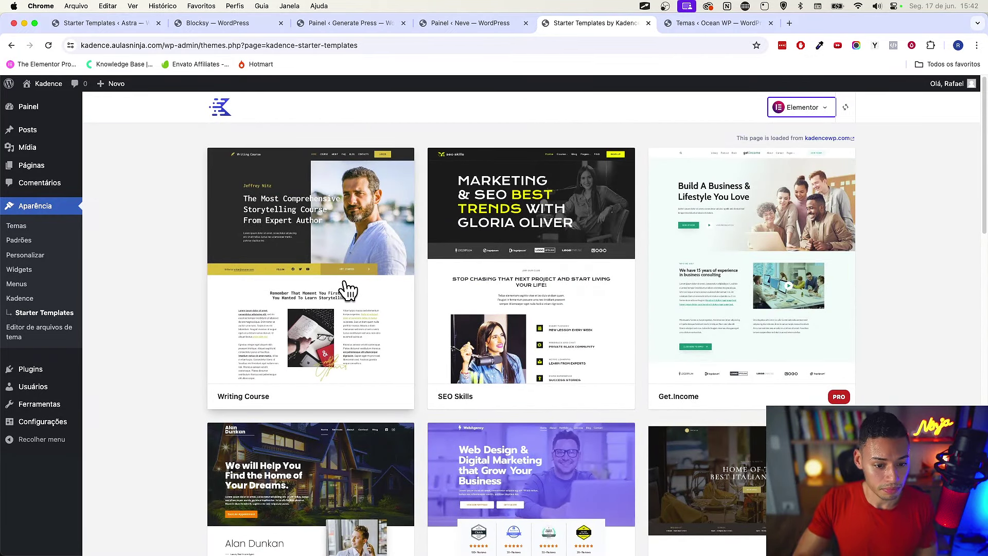
pyautogui.click(347, 290)
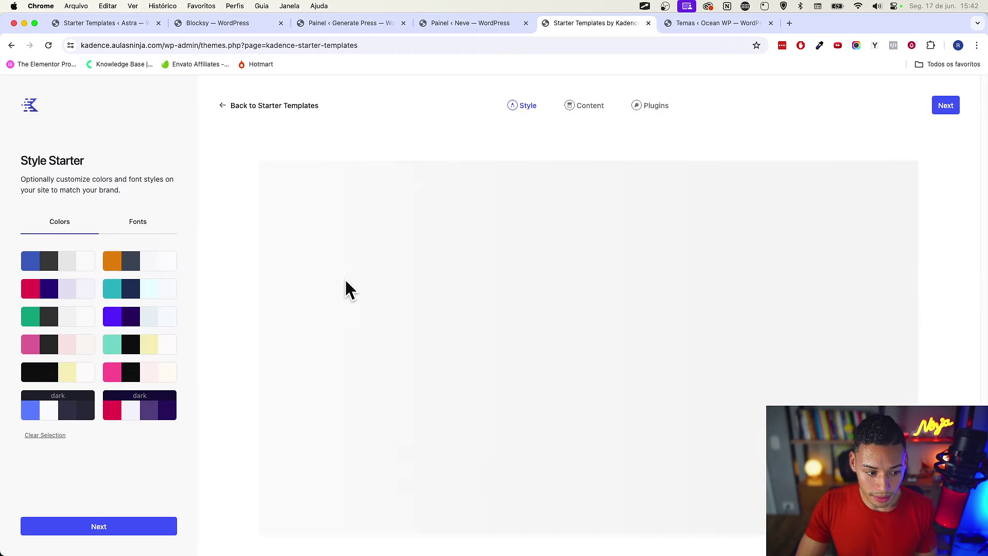
pyautogui.click(110, 527)
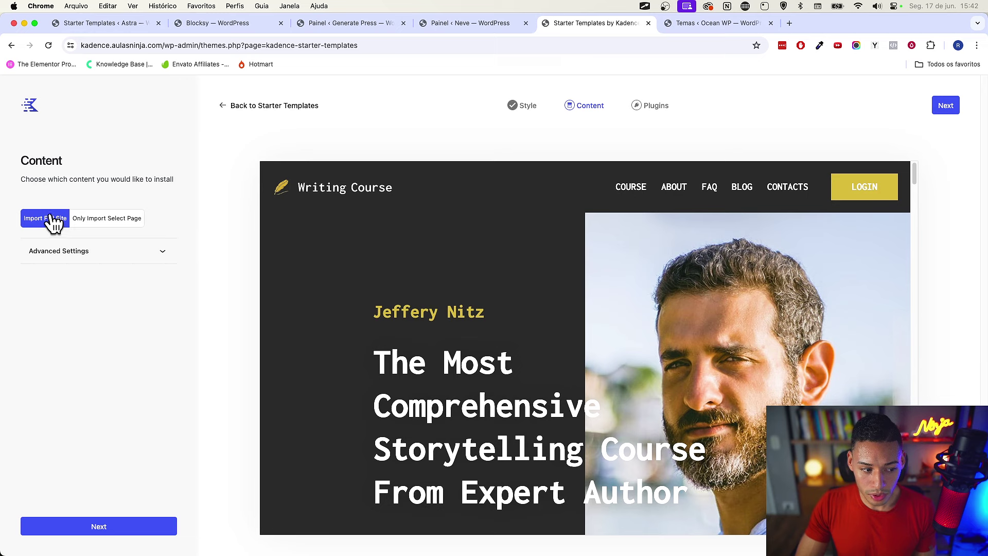
# Keep the full-site import with customizer settings and widgets, and start importing the template with the preselected plugins
pyautogui.click(152, 249)
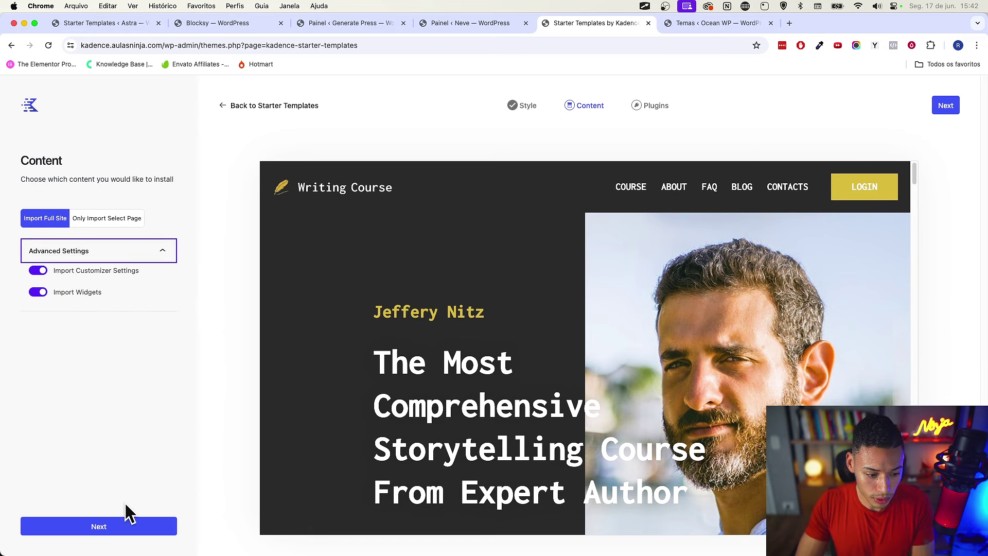
pyautogui.click(126, 529)
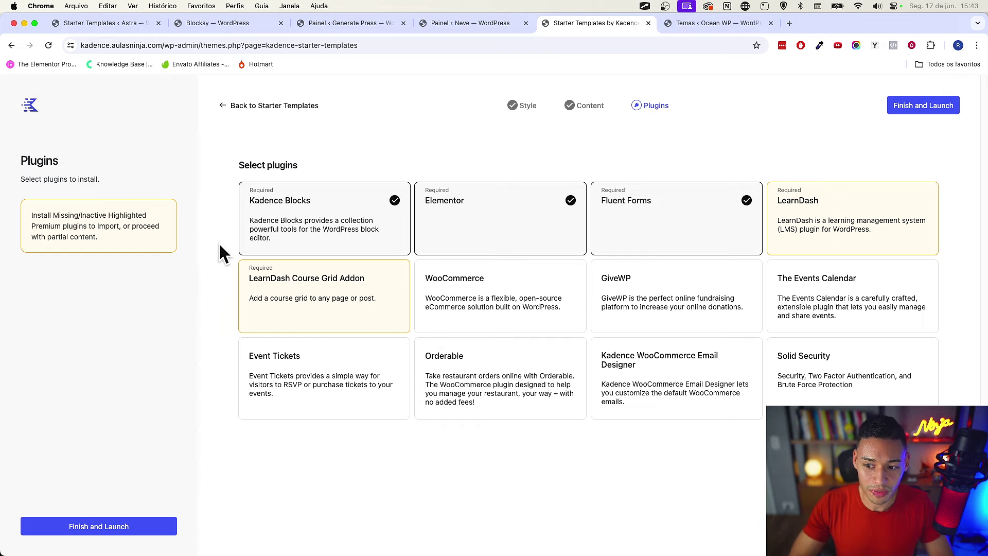
pyautogui.click(911, 110)
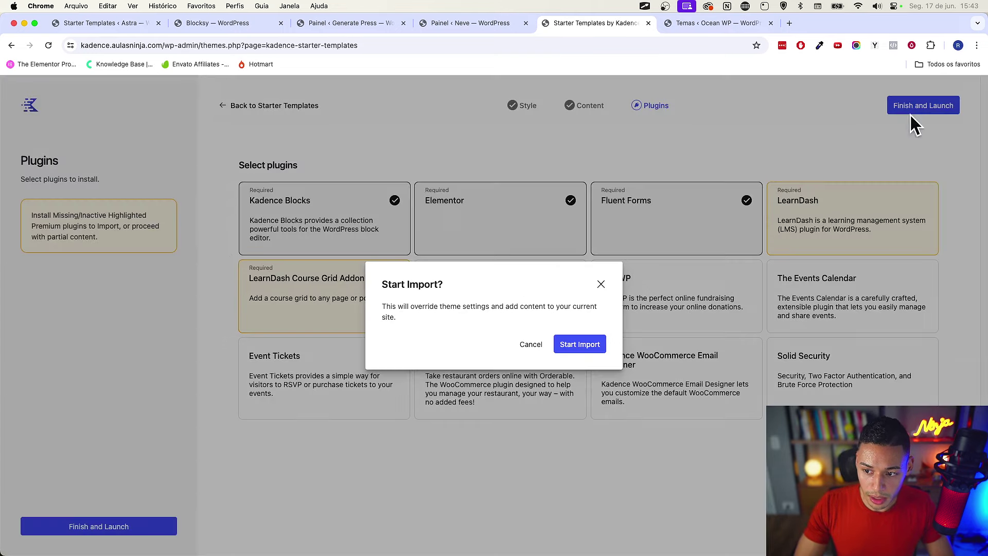
pyautogui.click(577, 348)
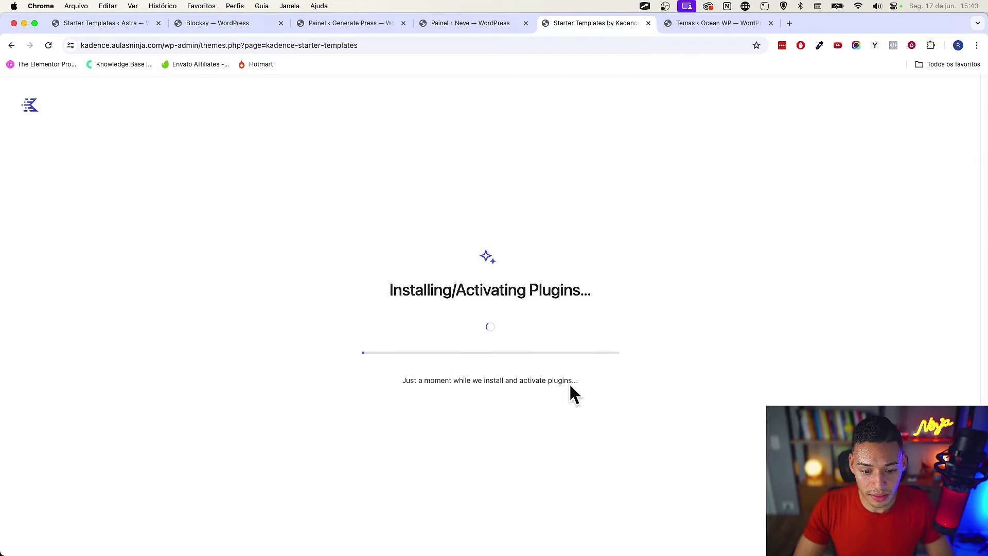
# Switch to the OceanWP site and install and activate the Ocean Extra plugin
pyautogui.click(708, 27)
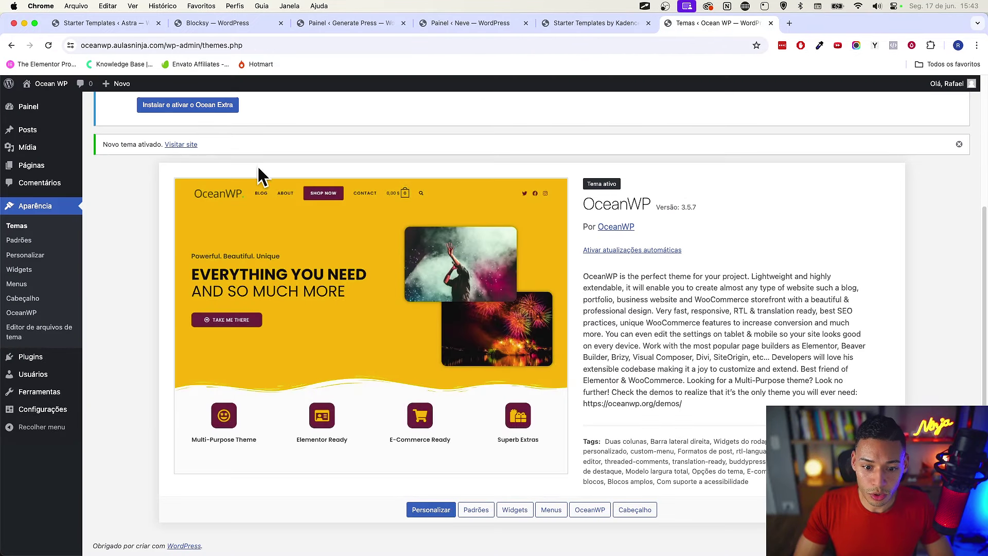
pyautogui.scroll(3, 422, 178)
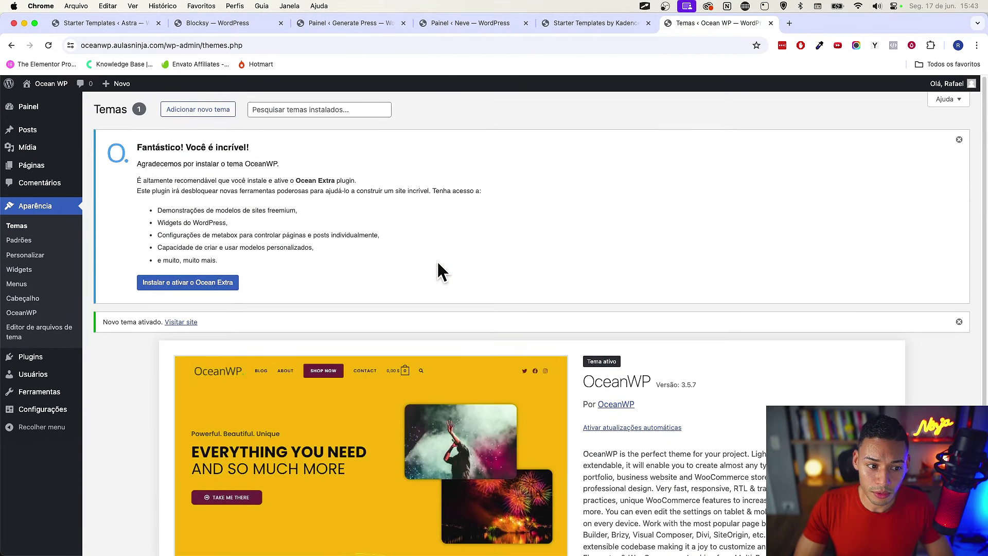
pyautogui.click(195, 289)
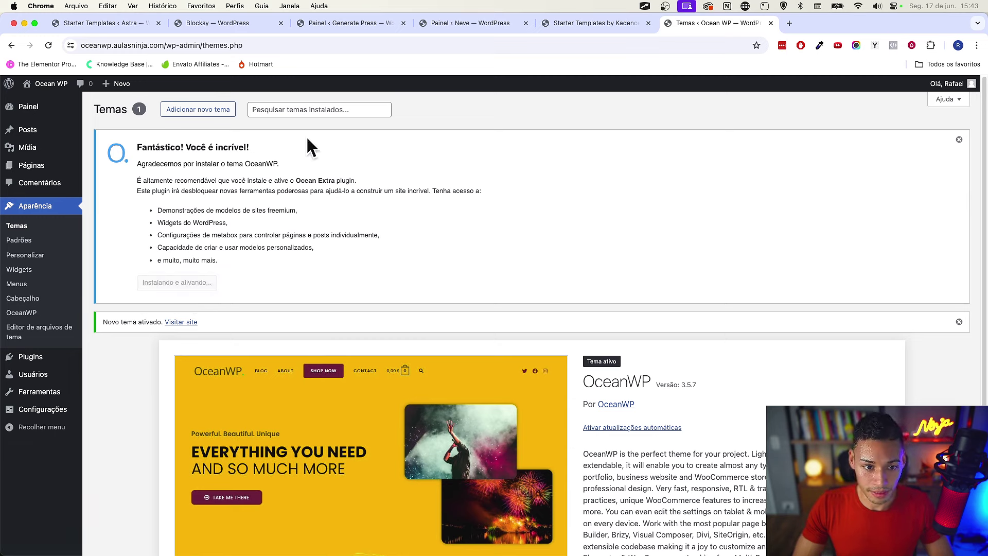
# Reorder the browser tabs so the GeneratePress and Neve sites come first
pyautogui.moveTo(344, 23); pyautogui.dragTo(87, 24)
pyautogui.moveTo(447, 24); pyautogui.dragTo(195, 33)
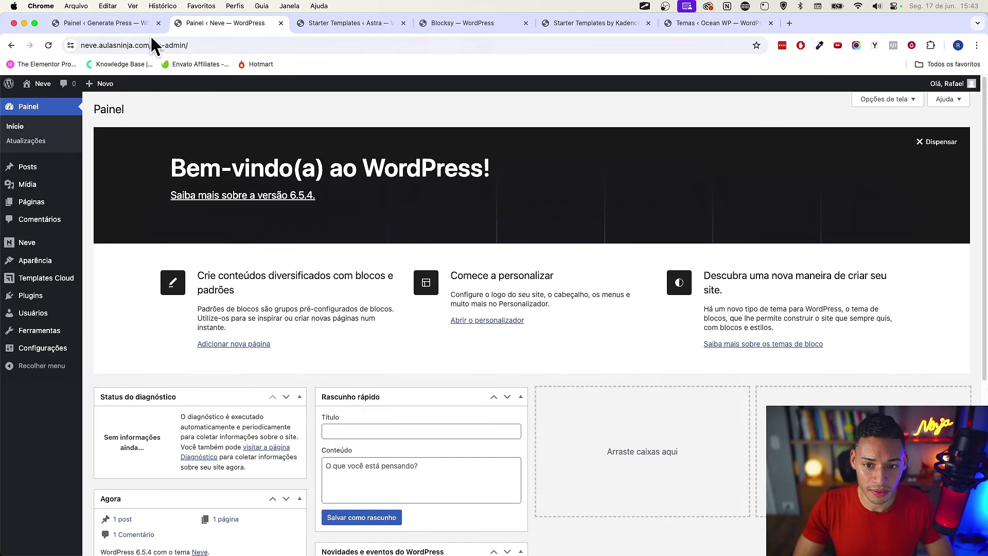
# Browse the OceanWP demo templates on its site, filter them by eCommerce and open the import setup for the Simple demo
pyautogui.click(690, 25)
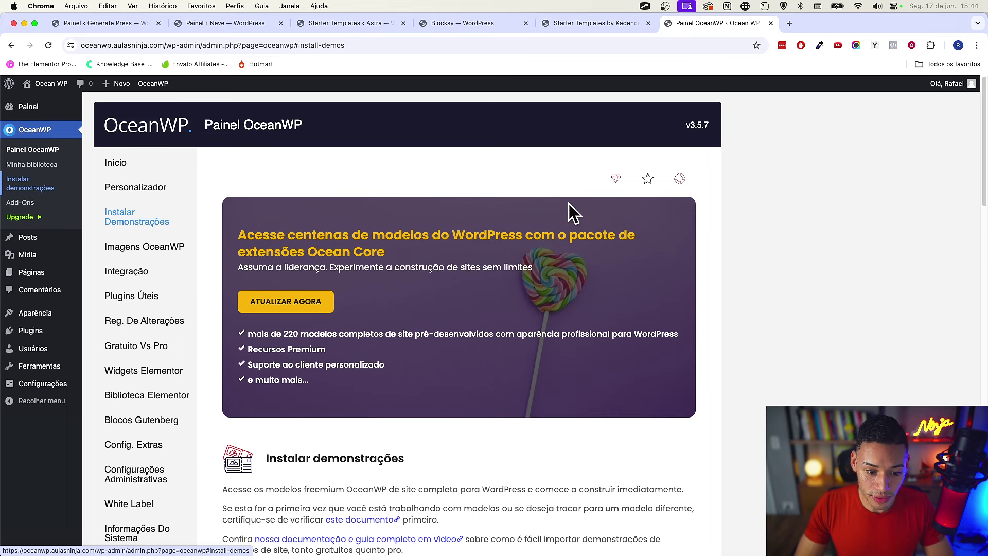
pyautogui.scroll(-5, 754, 323)
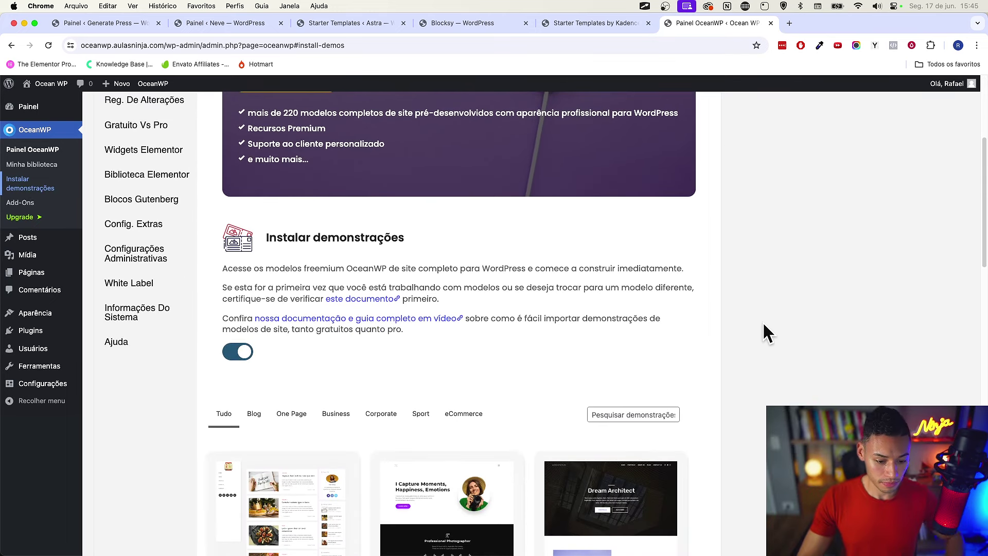
pyautogui.scroll(-5, 763, 325)
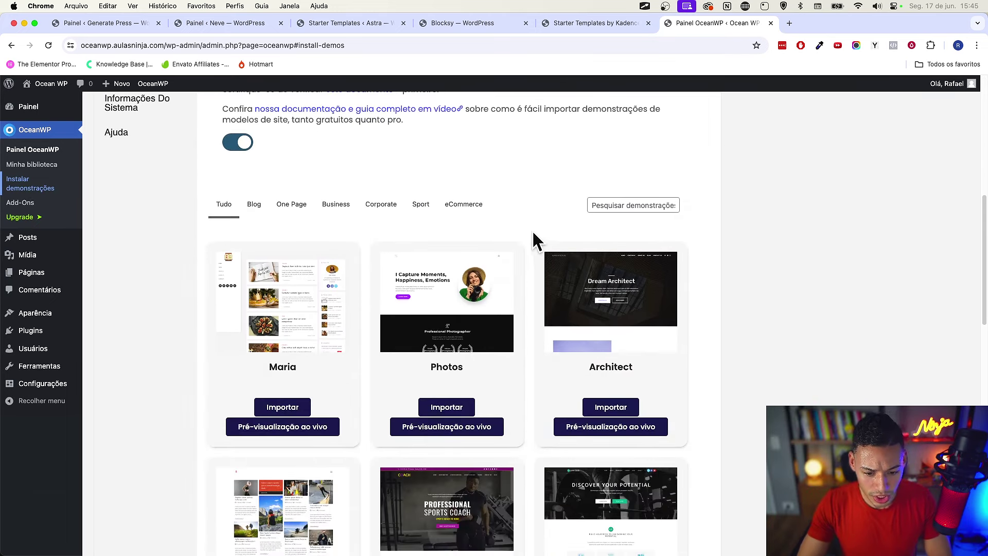
pyautogui.click(462, 204)
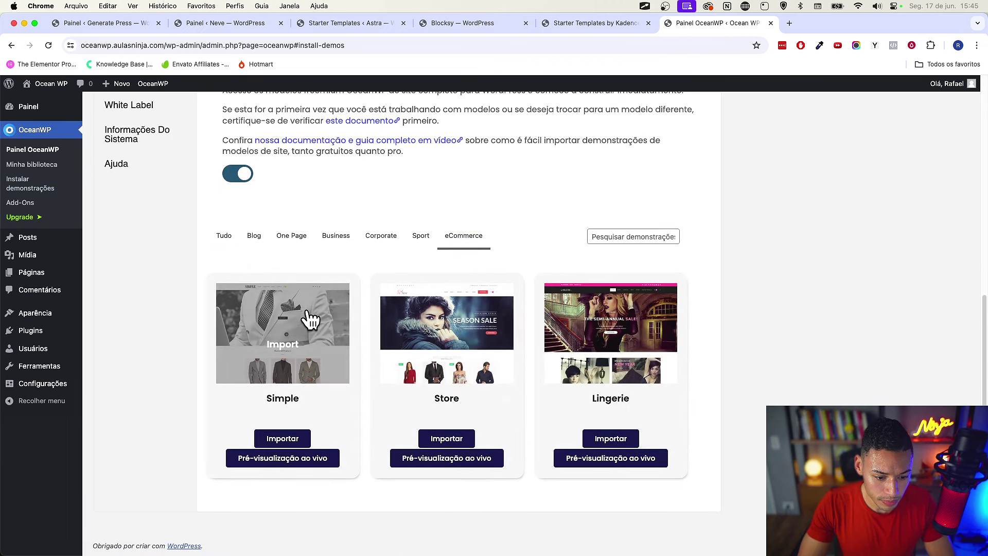
pyautogui.click(289, 352)
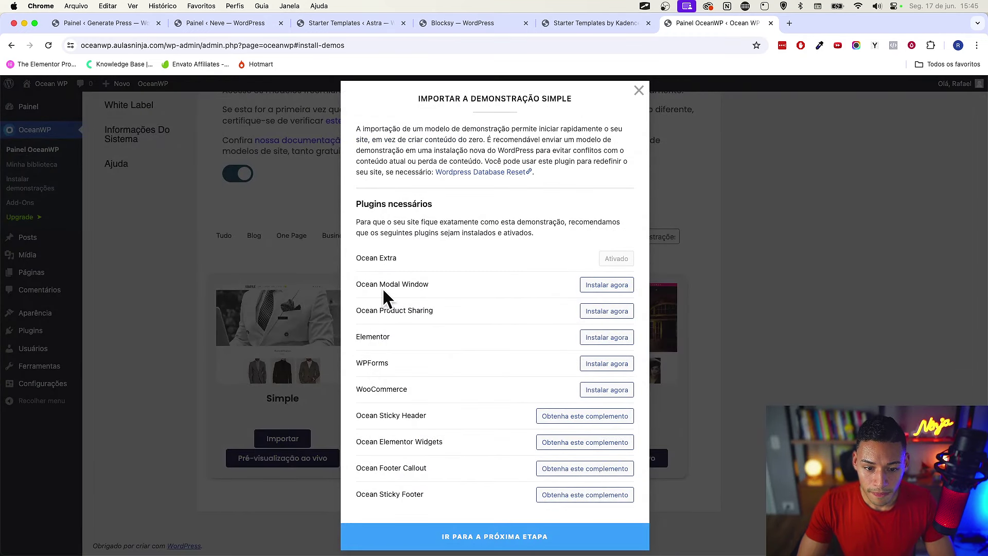
# Install and activate Ocean Modal Window, Ocean Product Sharing, Elementor, WPForms and WooCommerce for the Simple demo
pyautogui.doubleClick(385, 208)
pyautogui.click(441, 283)
pyautogui.moveTo(385, 281); pyautogui.dragTo(447, 286)
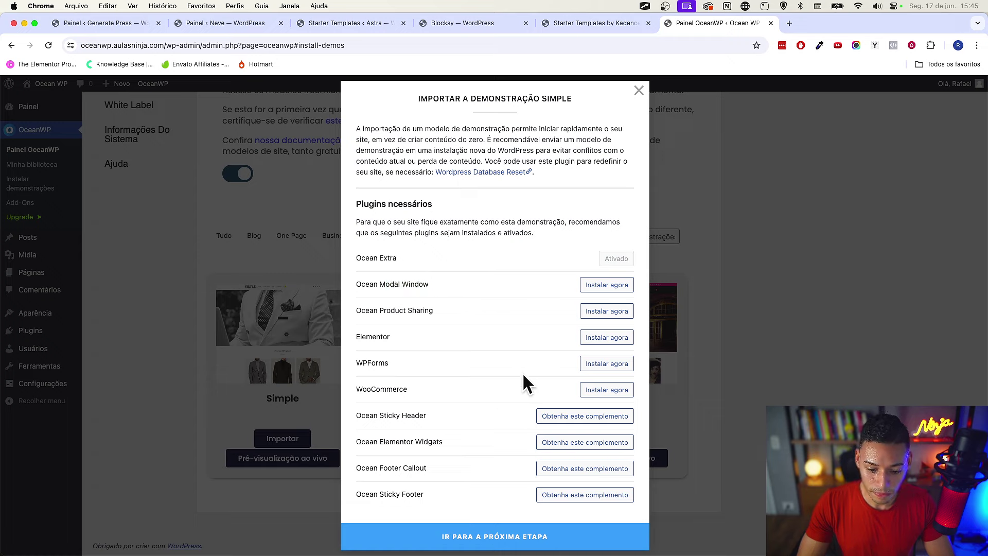
pyautogui.click(606, 312)
pyautogui.click(609, 338)
pyautogui.click(629, 366)
pyautogui.click(578, 390)
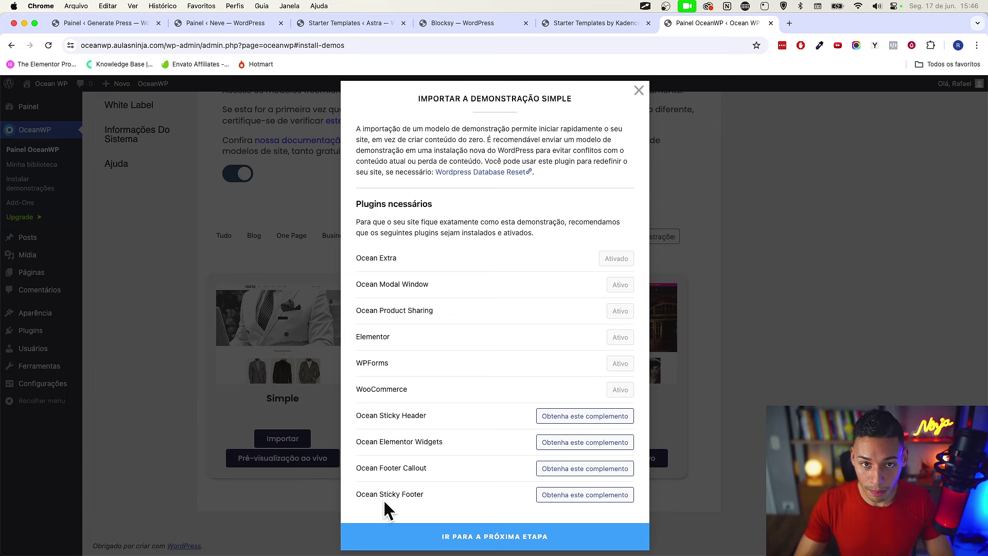
# Review the product pages of the paid Ocean Sticky Header and Ocean Elementor Widgets add-ons
pyautogui.click(609, 417)
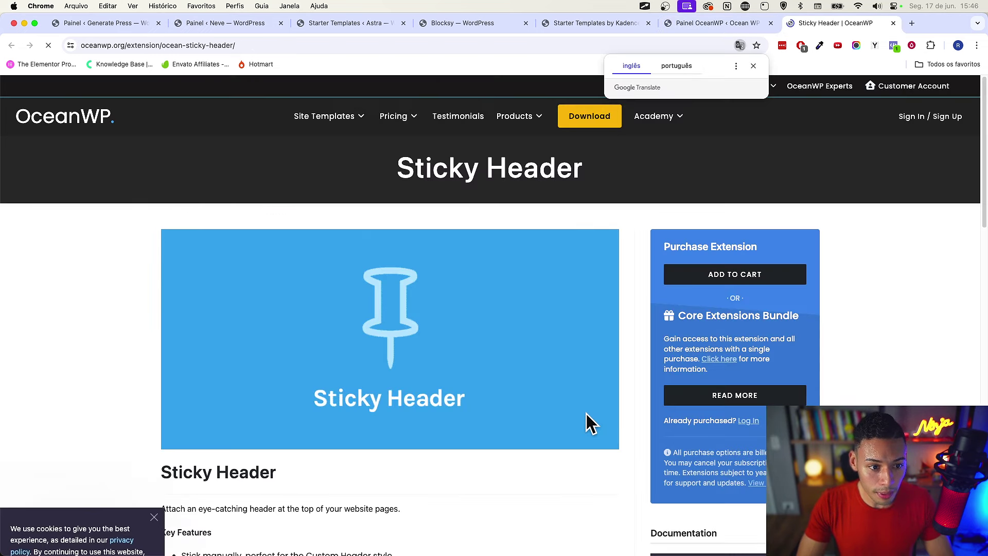
pyautogui.scroll(-5, 617, 255)
pyautogui.moveTo(194, 187); pyautogui.dragTo(249, 188)
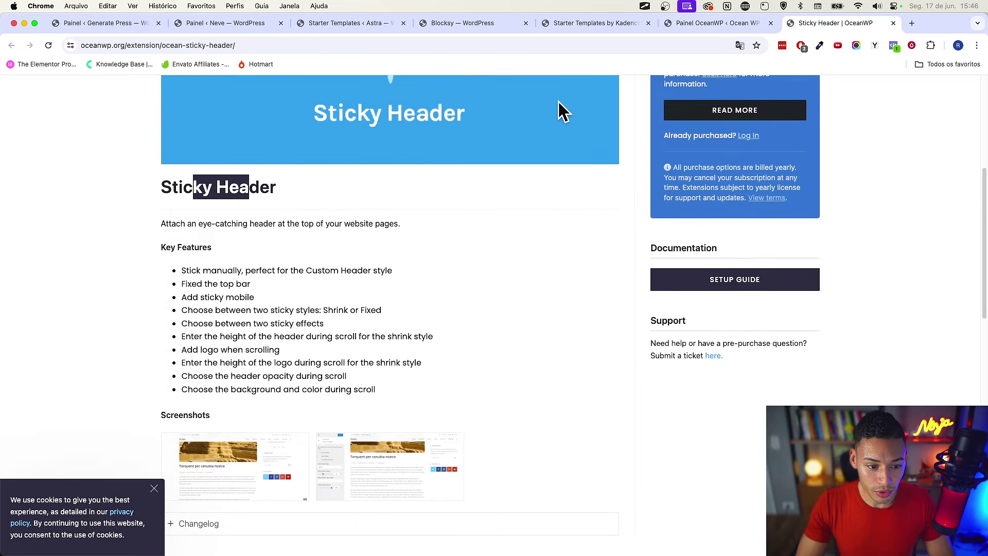
pyautogui.click(702, 22)
pyautogui.click(573, 446)
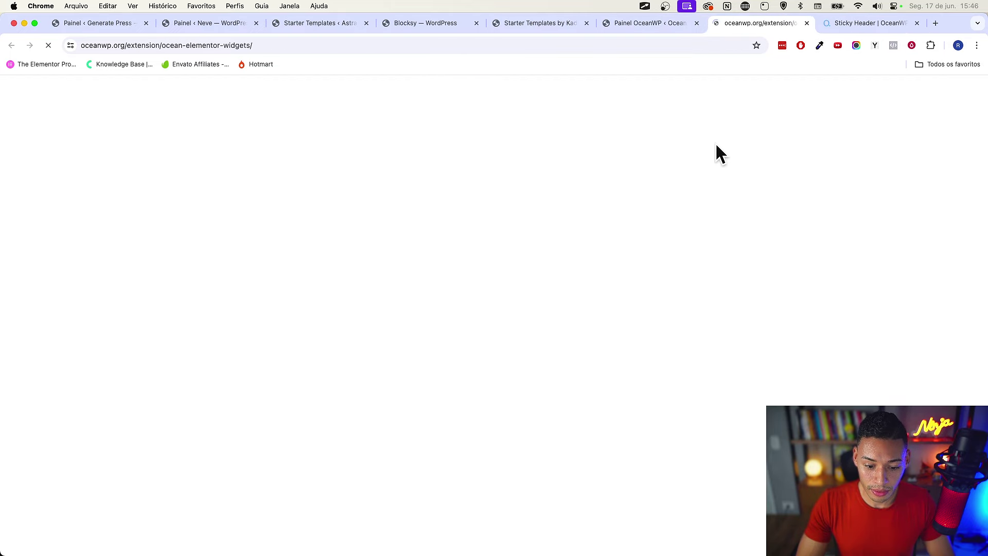
pyautogui.scroll(-6, 359, 303)
pyautogui.scroll(-4, 571, 230)
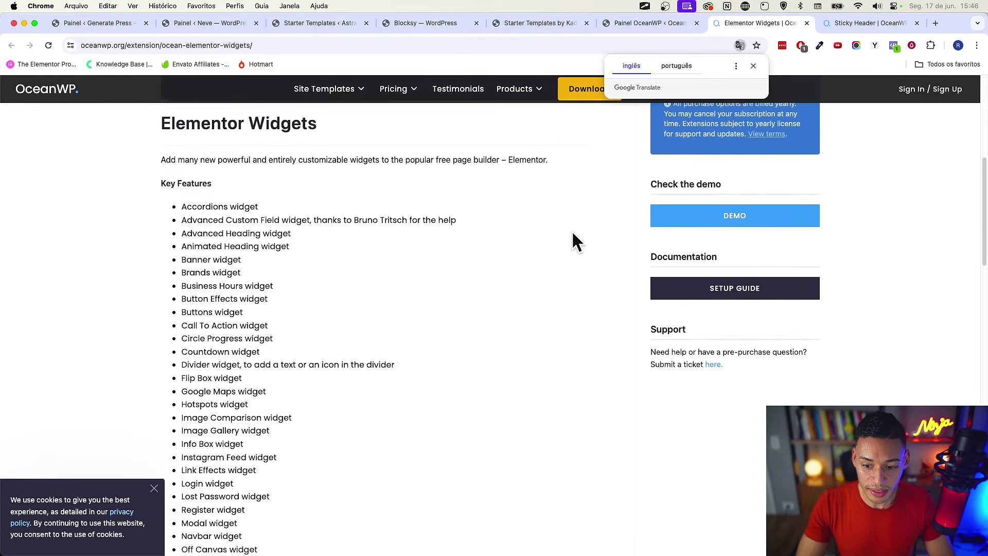
pyautogui.scroll(10, 572, 230)
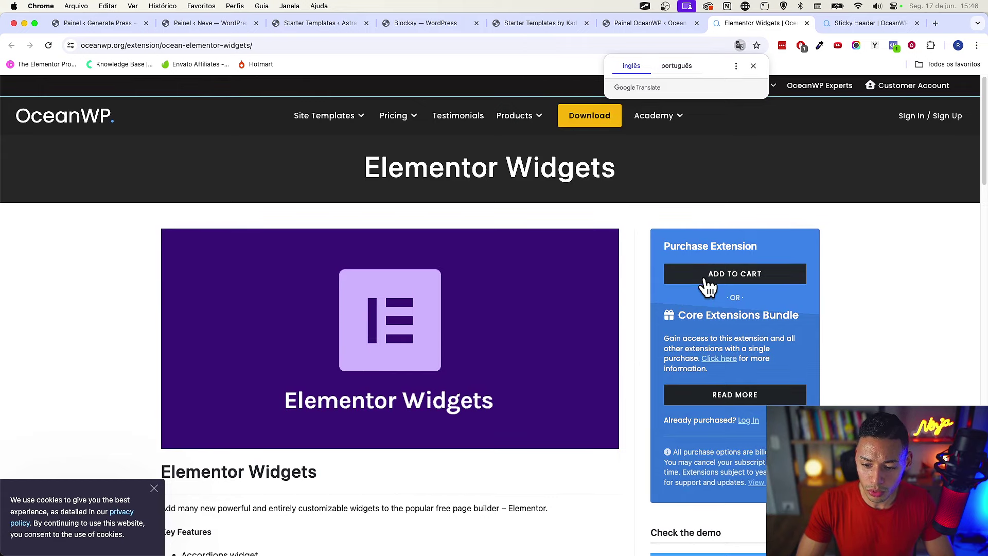
# Check the price of the Elementor Widgets extension without the bundle offer, and close both add-on pages
pyautogui.click(732, 283)
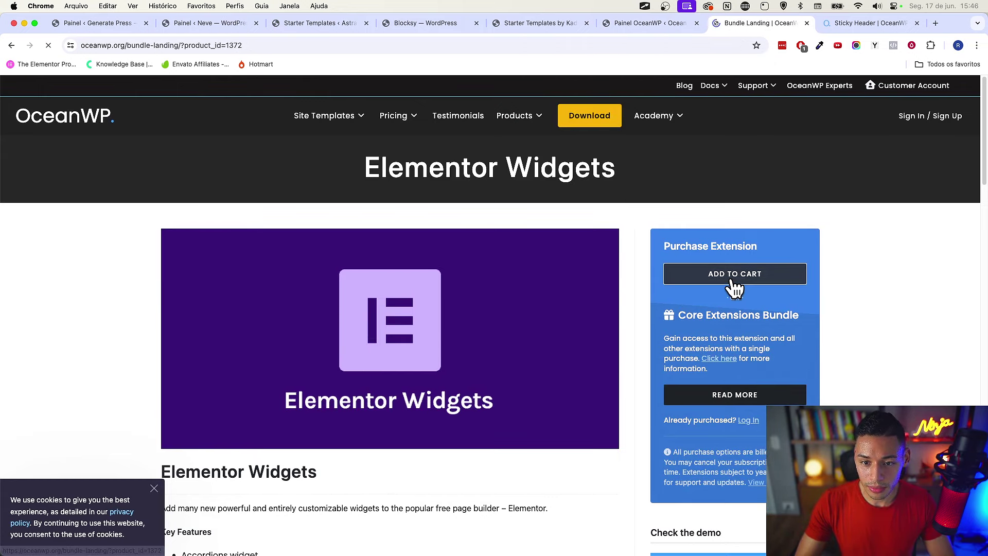
pyautogui.scroll(-10, 733, 286)
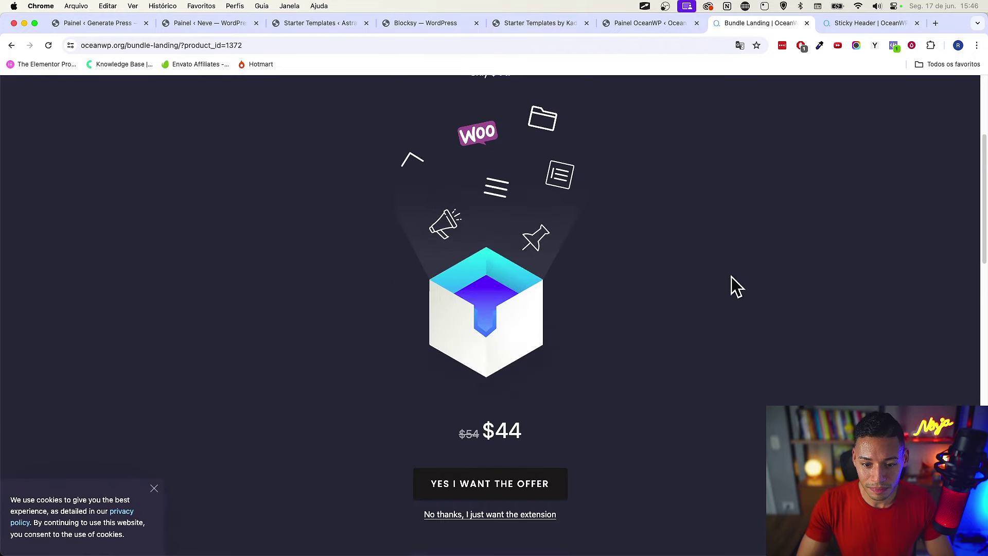
pyautogui.scroll(-12, 672, 268)
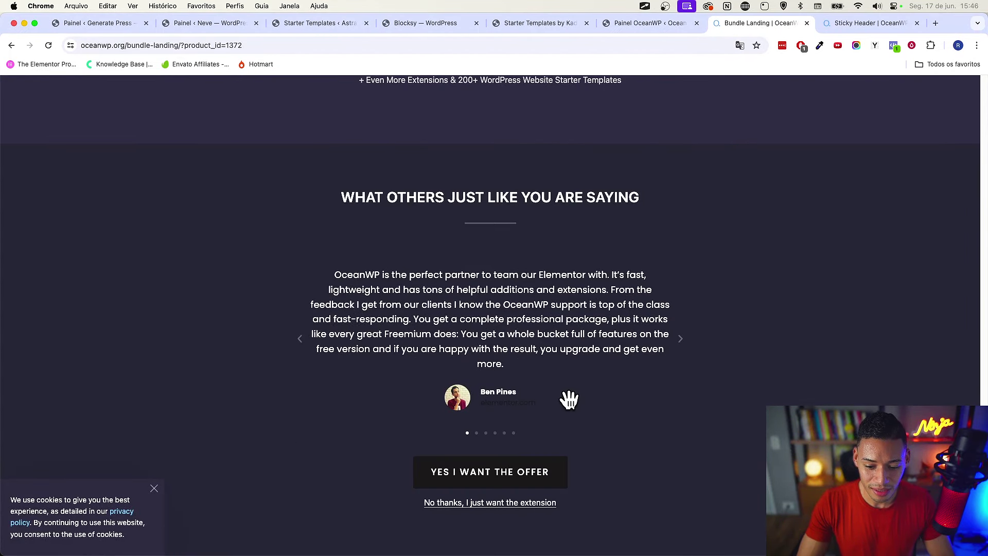
pyautogui.click(493, 502)
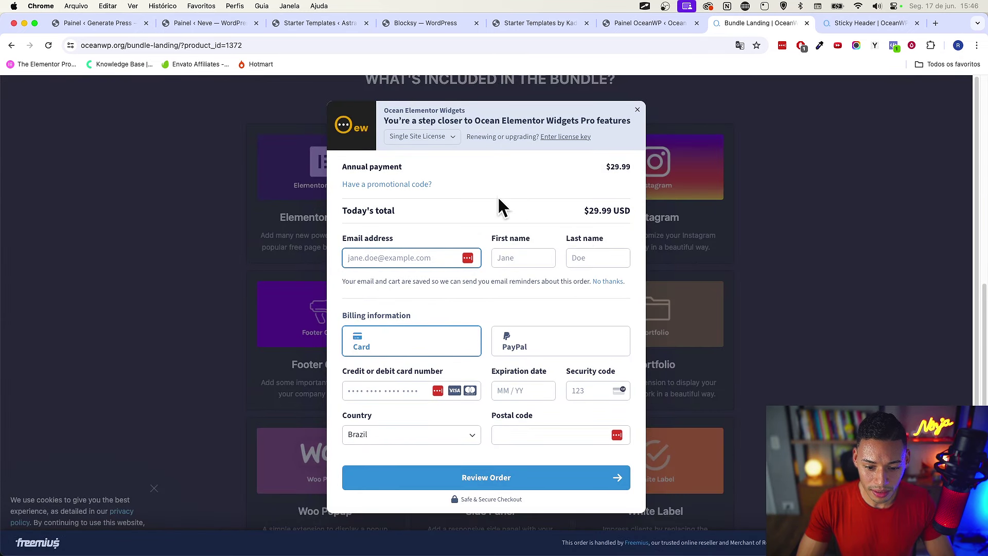
pyautogui.click(604, 173)
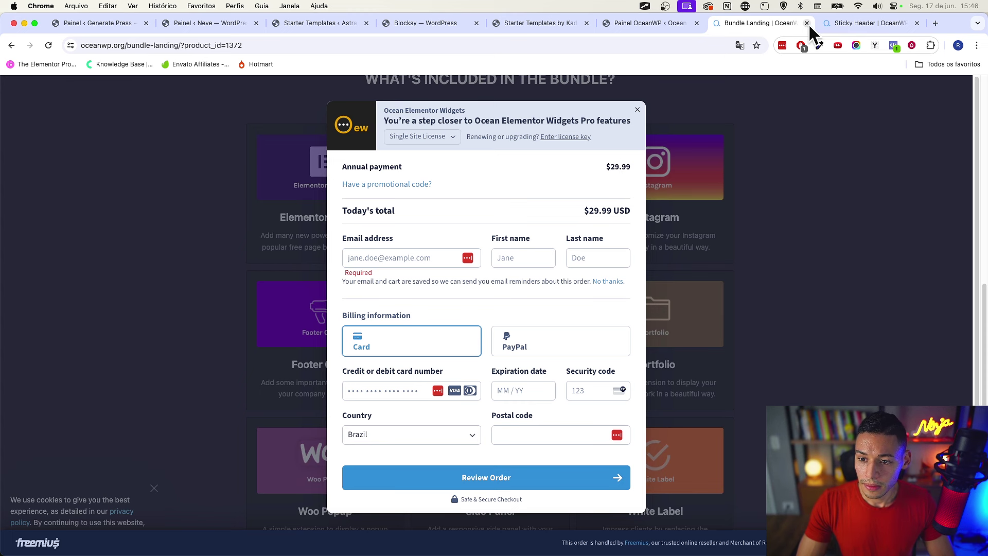
pyautogui.click(807, 23)
pyautogui.click(806, 23)
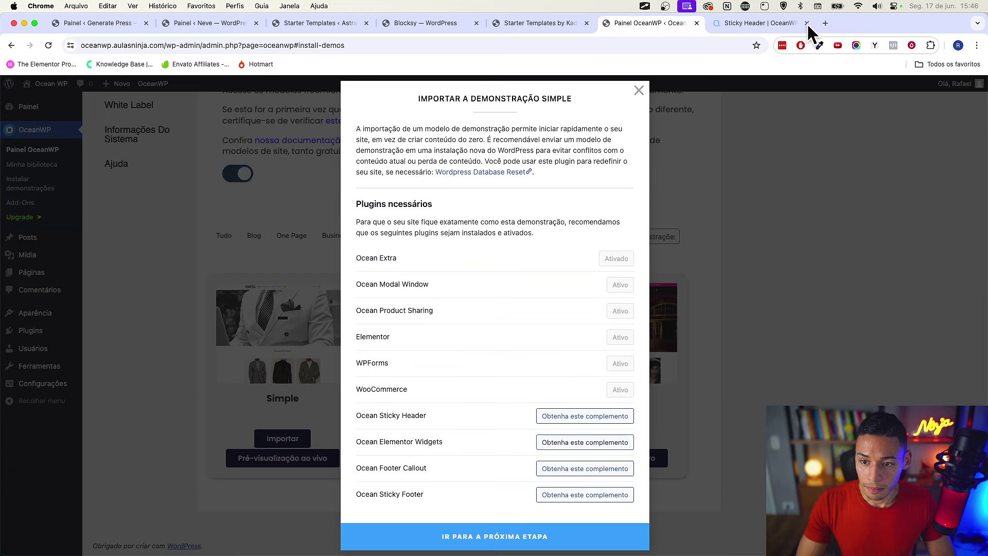
# Install the Simple demo with its XML data, customizer settings, widgets and contact form
pyautogui.click(491, 535)
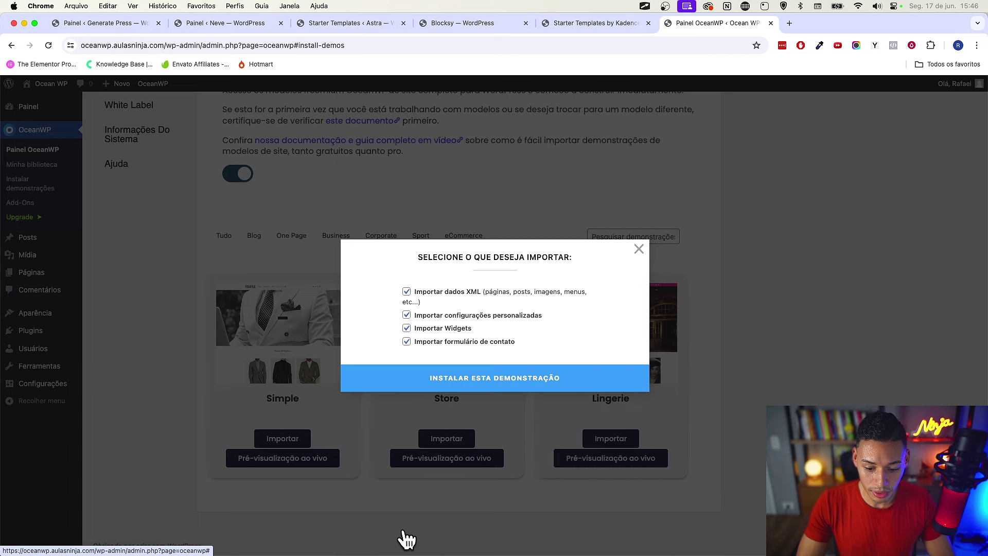
pyautogui.click(499, 382)
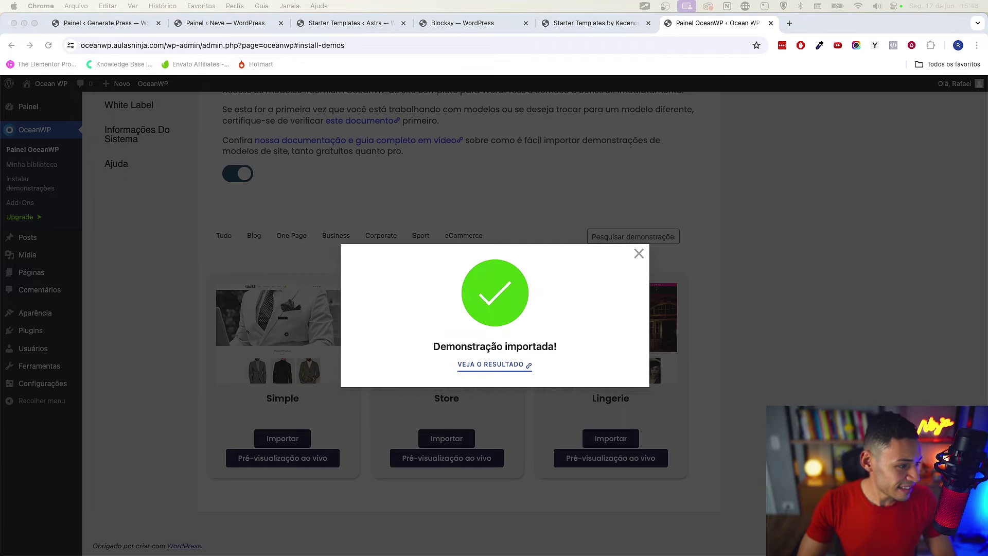
# Switch to the Notion theme notes and give the Blocksy entry a red background
pyautogui.press('super+Tab')
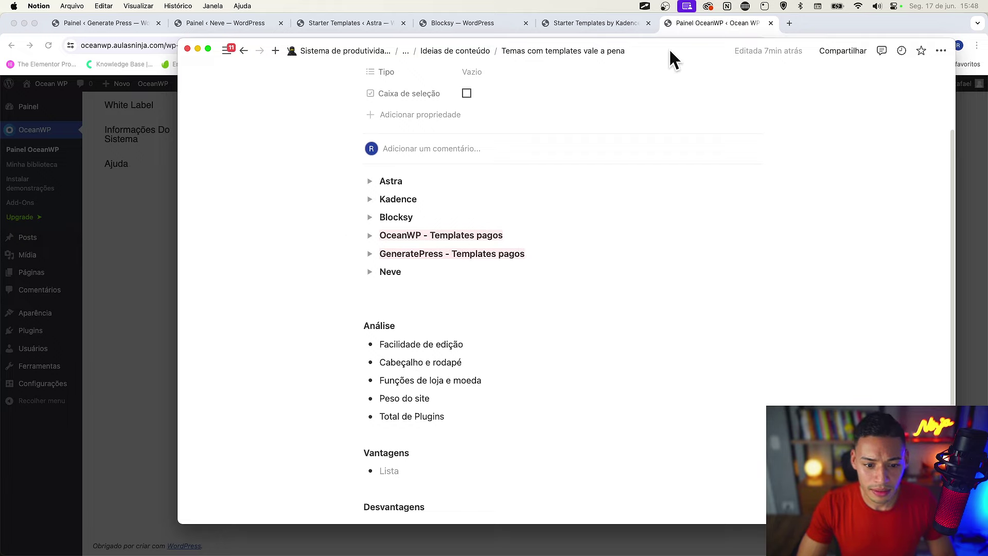
pyautogui.moveTo(669, 48); pyautogui.dragTo(610, 62)
pyautogui.doubleClick(363, 249)
pyautogui.doubleClick(324, 231)
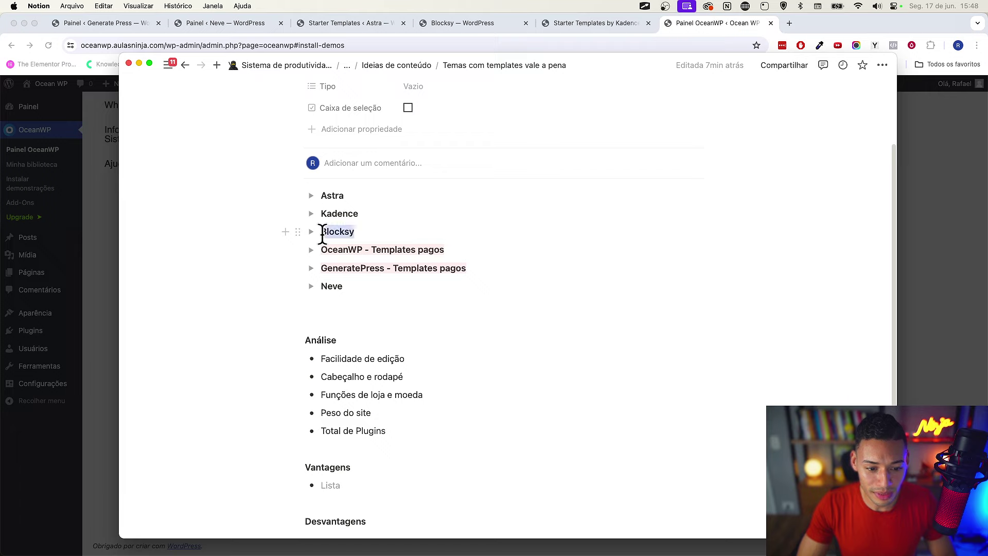
pyautogui.click(604, 209)
pyautogui.scroll(-2, 617, 338)
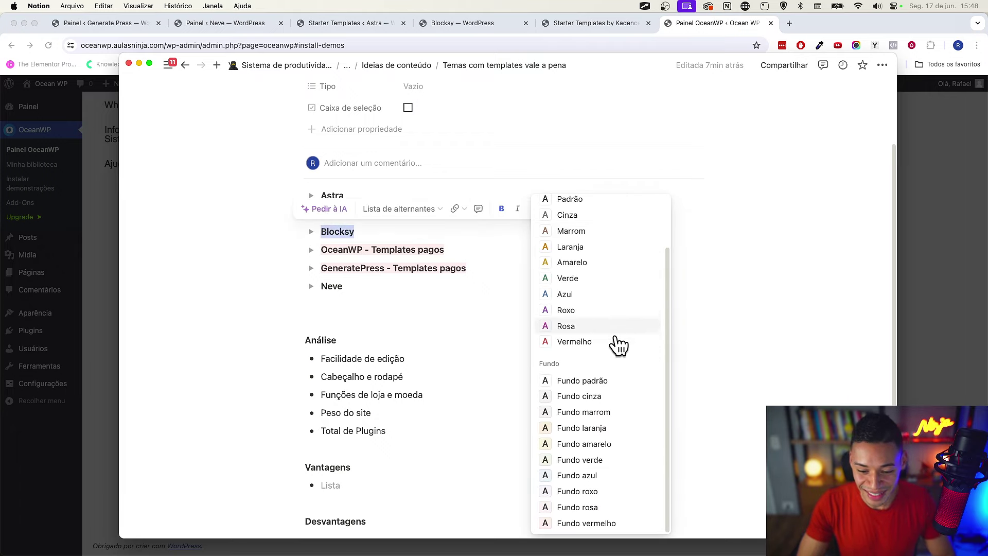
pyautogui.click(616, 524)
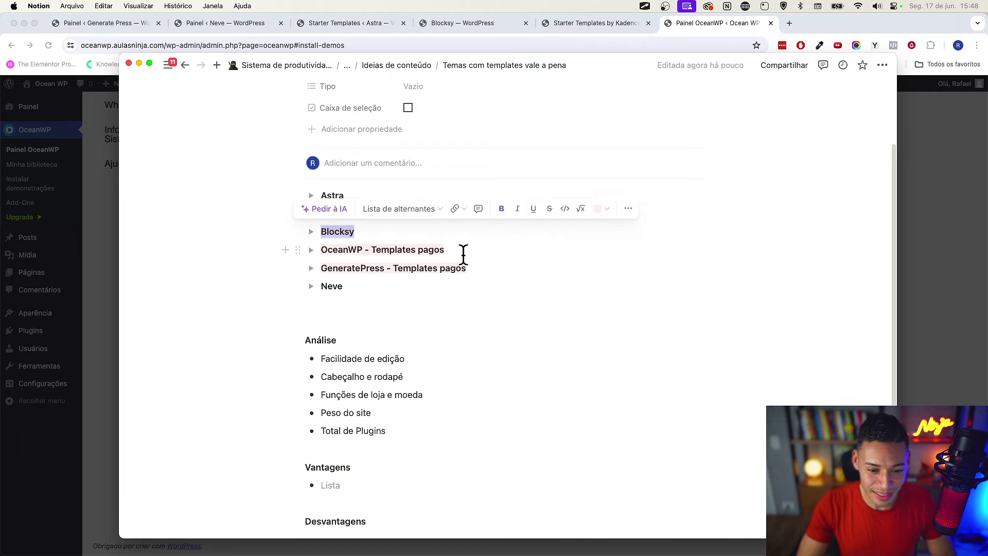
# Move the "Templates pagos" label from the OceanWP entry to the Blocksy entry, deleting the leftover characters after OceanWP
pyautogui.tripleClick(425, 249)
pyautogui.moveTo(371, 251); pyautogui.dragTo(440, 250)
pyautogui.press('super+c')
pyautogui.press('BackSpace')
pyautogui.click(370, 236)
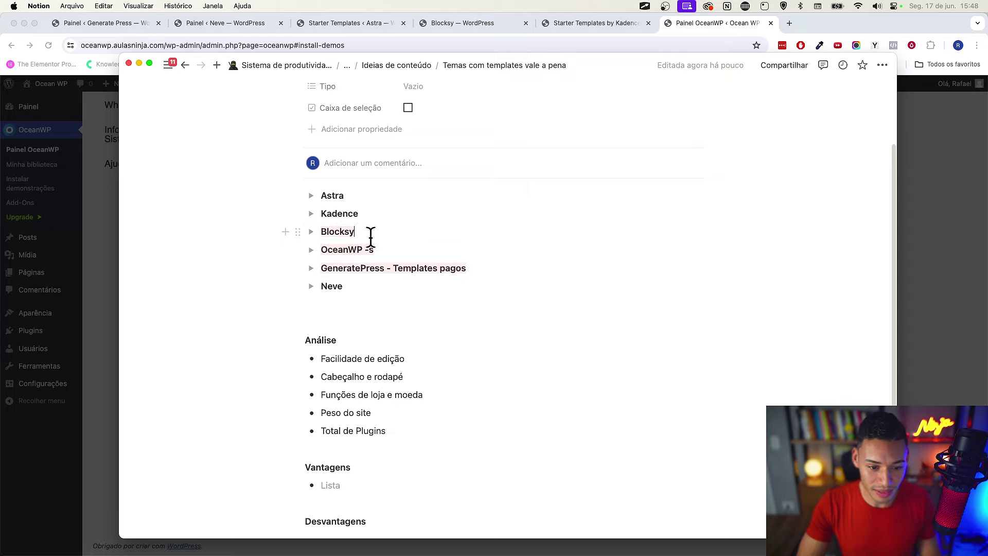
pyautogui.write('-')
pyautogui.press('super+v')
pyautogui.click(379, 252)
pyautogui.press('BackSpace')
pyautogui.press('BackSpace')
pyautogui.press('BackSpace')
pyautogui.scroll(-2, 452, 351)
pyautogui.scroll(4, 388, 334)
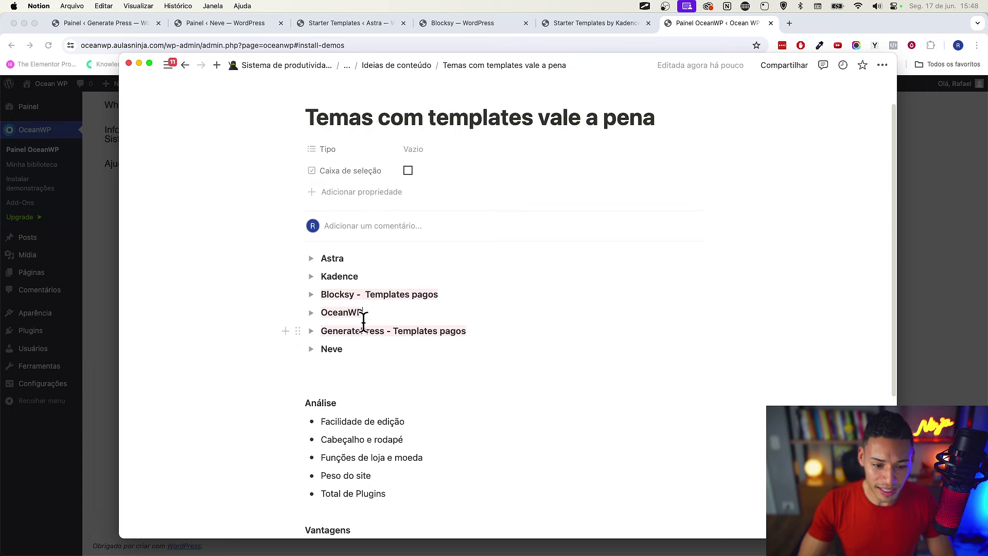
# Remove the red background from the OceanWP entry and minimize the notes window
pyautogui.doubleClick(325, 311)
pyautogui.click(605, 292)
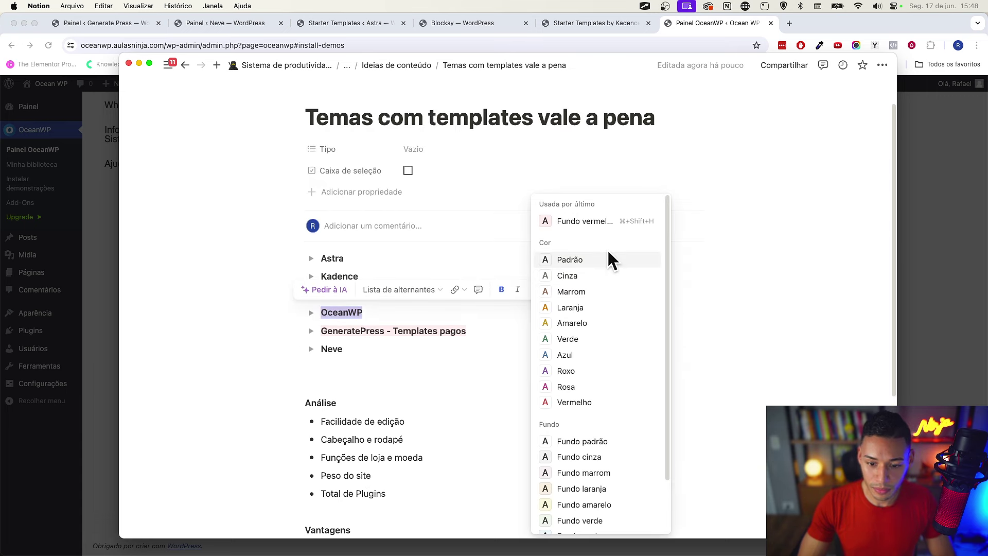
pyautogui.click(598, 273)
pyautogui.click(589, 369)
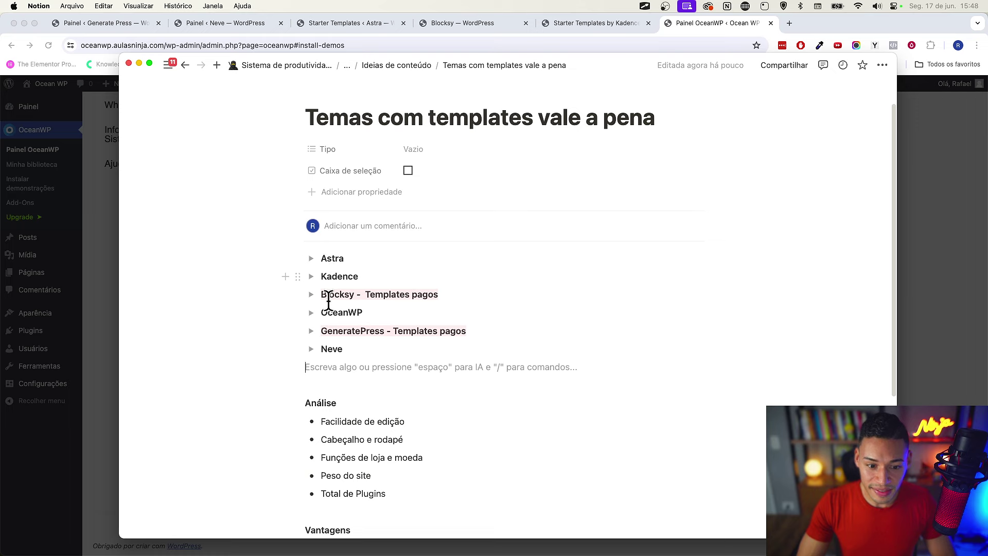
pyautogui.click(311, 259)
pyautogui.press('super+m')
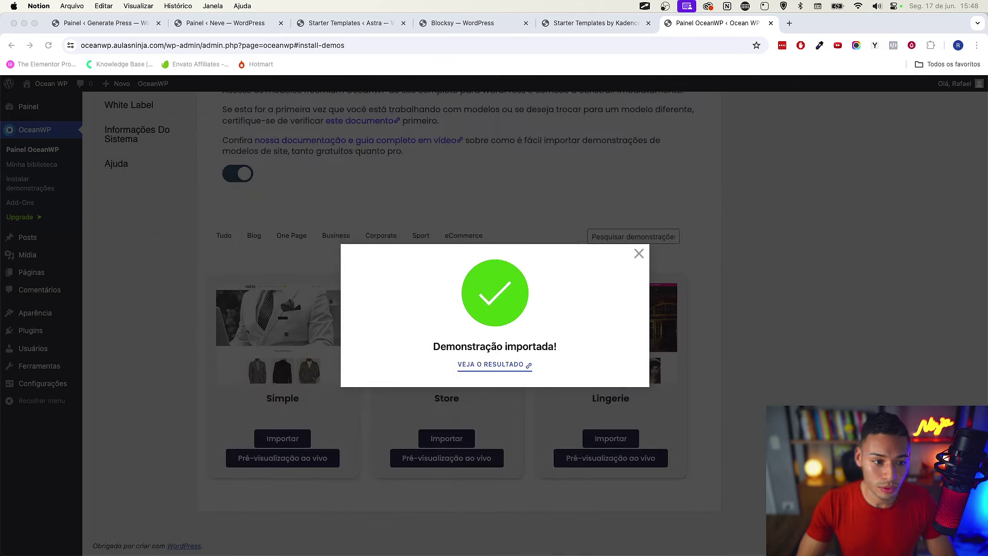
# Close the GeneratePress and Neve dashboard tabs in the browser
pyautogui.click(137, 30)
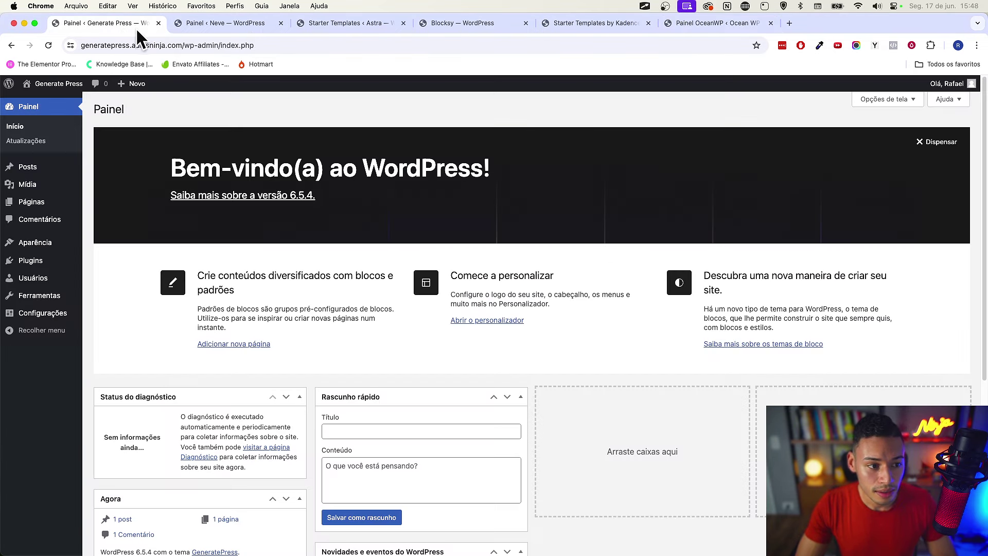
pyautogui.click(159, 23)
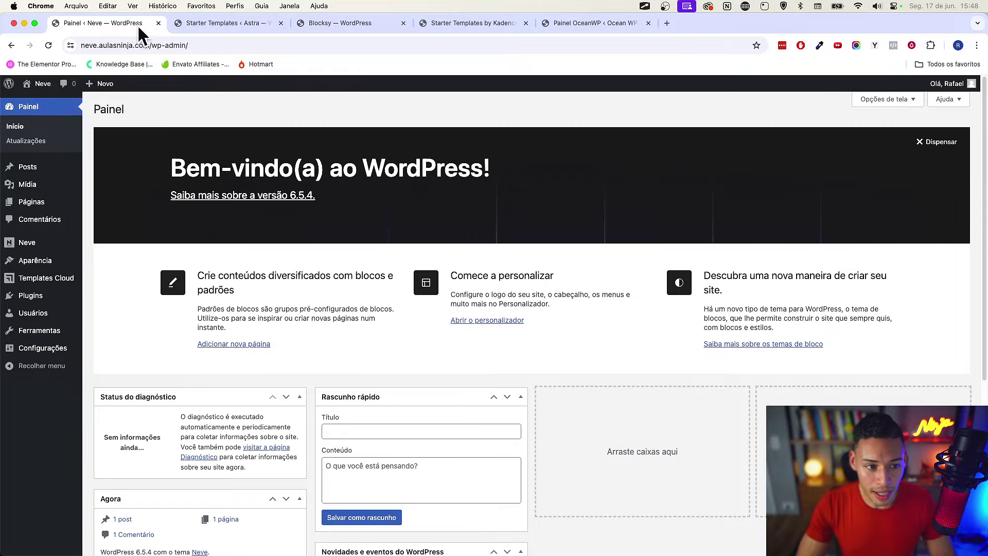
pyautogui.click(158, 23)
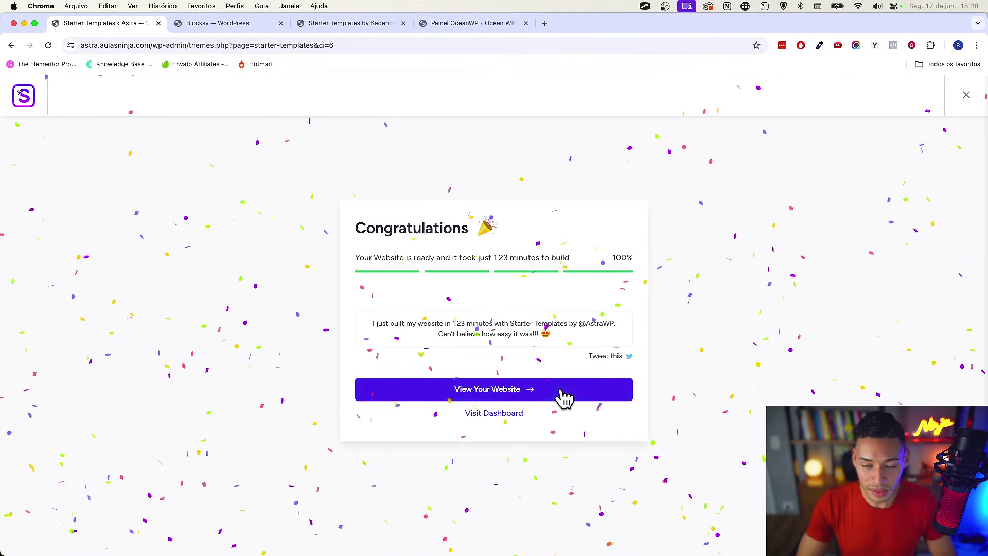
# Go to the Astra site's dashboard and dismiss the Starter Templates rating notice and the WordPress welcome panel
pyautogui.click(486, 414)
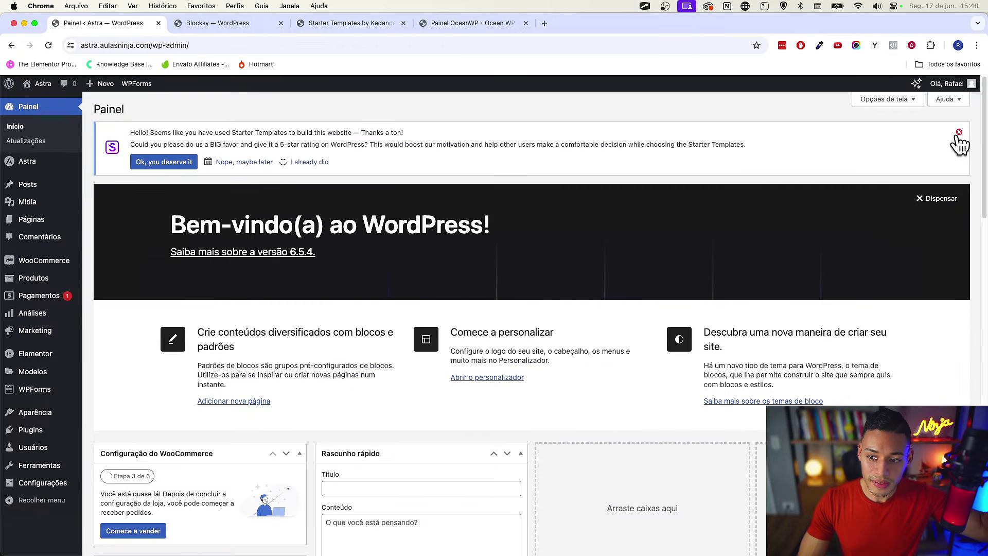
pyautogui.click(959, 133)
pyautogui.click(937, 145)
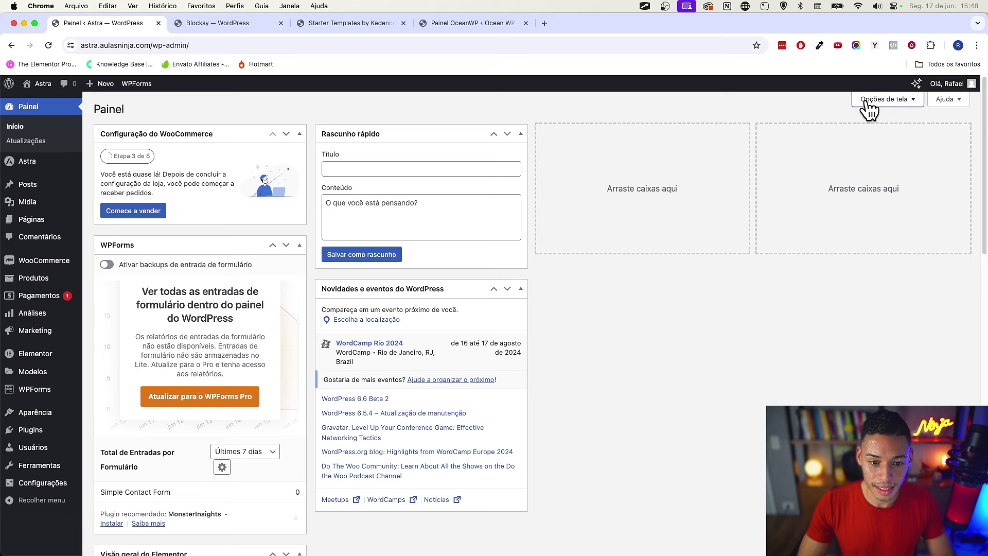
# Hide all remaining widgets from the Astra site's dashboard through the screen options
pyautogui.click(869, 102)
pyautogui.click(198, 145)
pyautogui.click(249, 144)
pyautogui.click(276, 145)
pyautogui.click(372, 144)
pyautogui.click(459, 145)
pyautogui.click(496, 145)
pyautogui.click(551, 146)
pyautogui.click(650, 145)
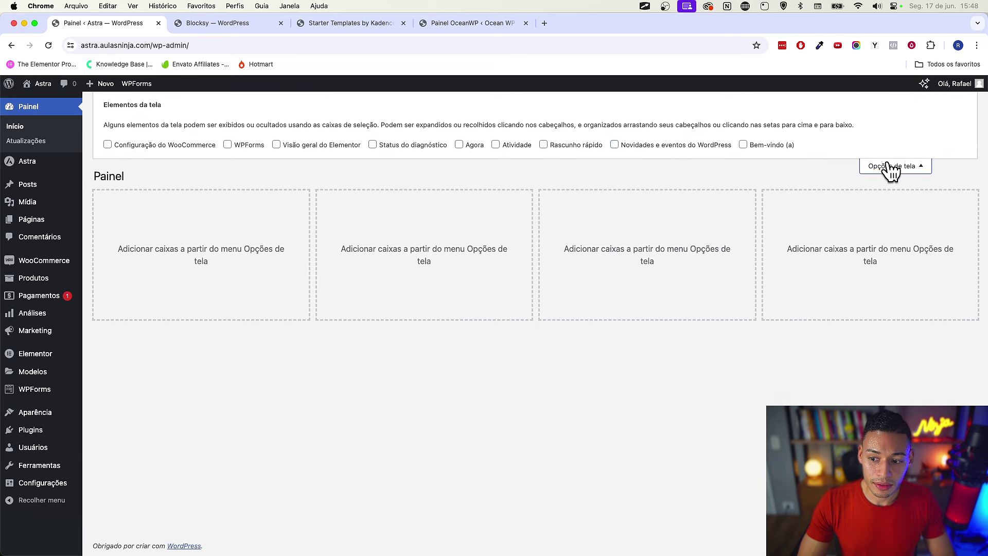
pyautogui.click(887, 166)
# View the Astra site's installed plugins and open its storefront in a new tab
pyautogui.moveTo(31, 431)
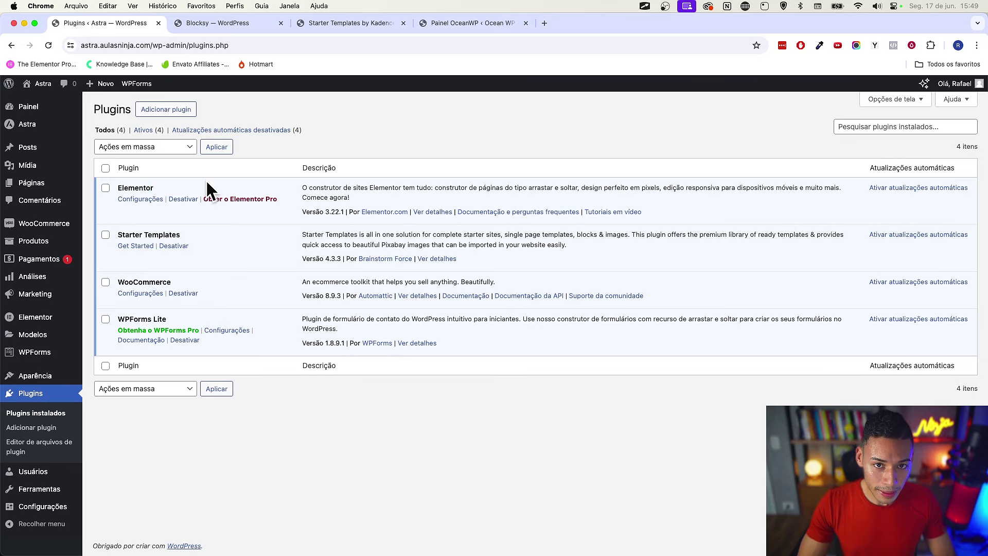
pyautogui.keyDown('super'); pyautogui.click(42, 99); pyautogui.keyUp('super')
pyautogui.click(208, 36)
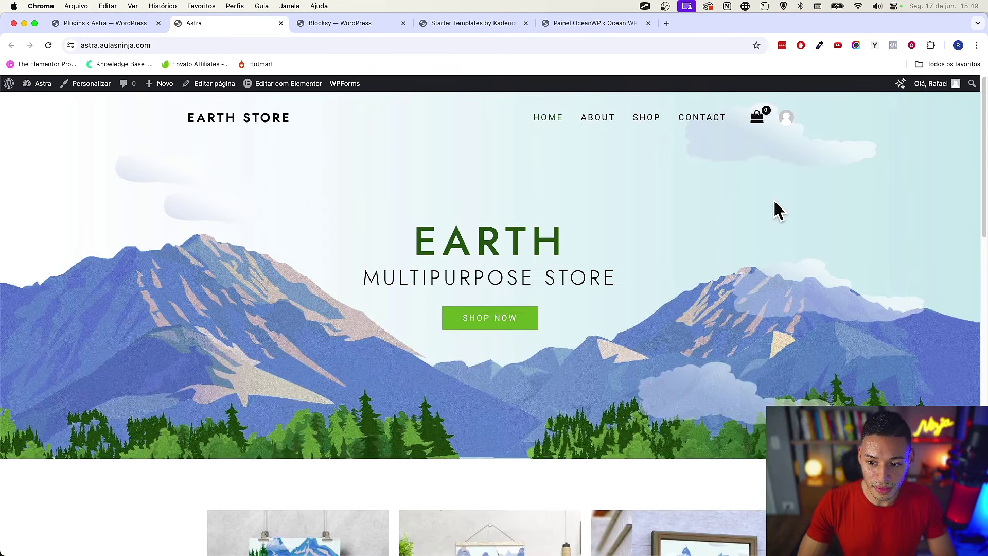
# Open the Poster V2 product from the Astra storefront and add one unit to the cart
pyautogui.scroll(-10, 775, 206)
pyautogui.click(448, 216)
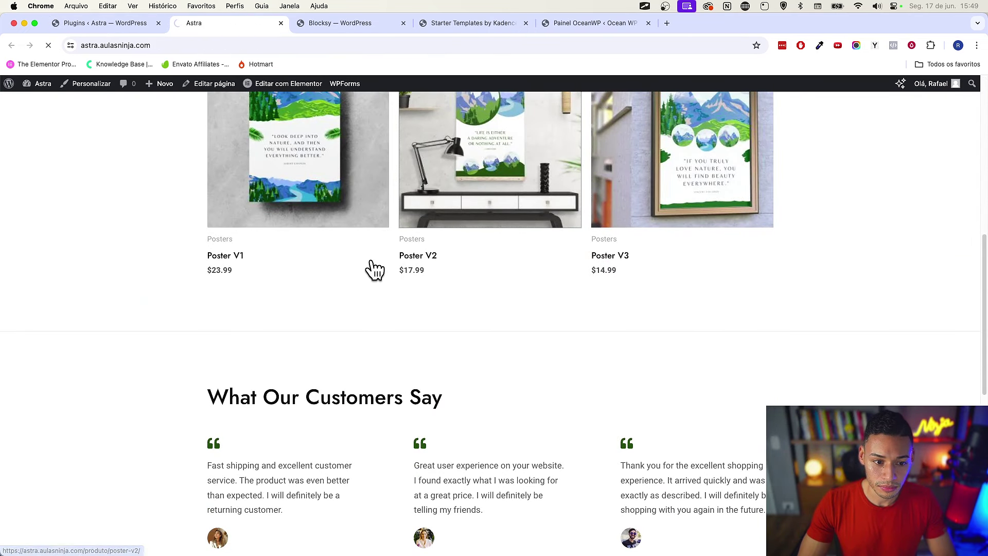
pyautogui.scroll(-2, 435, 276)
pyautogui.scroll(2, 642, 250)
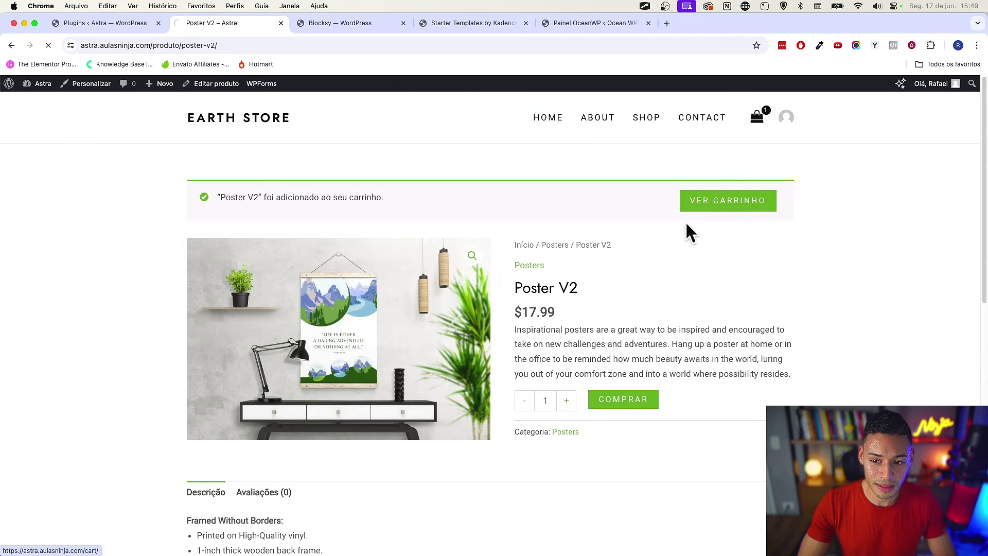
# Review the cart containing Poster V2, proceed to checkout and look over the billing form and order summary
pyautogui.scroll(-2, 638, 296)
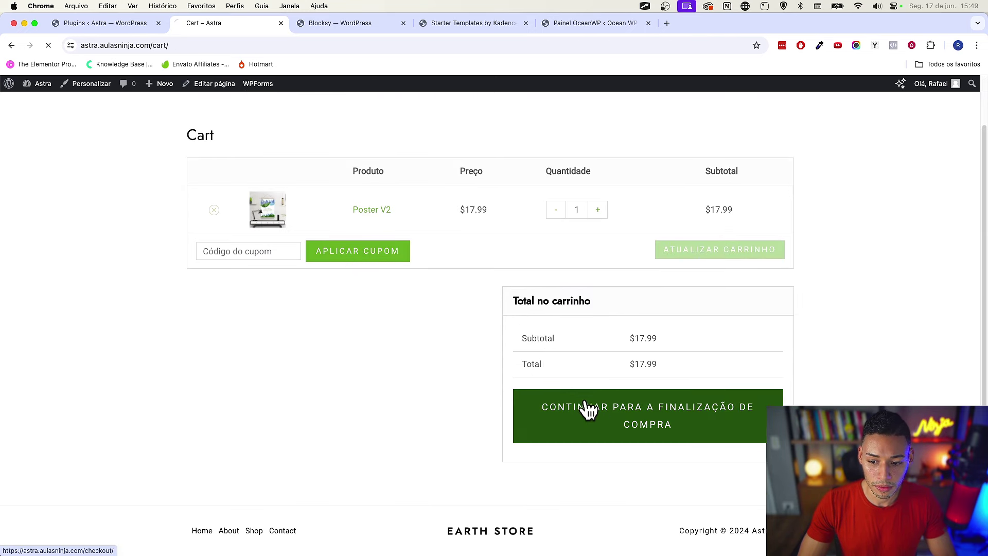
pyautogui.click(530, 385)
pyautogui.scroll(-5, 507, 221)
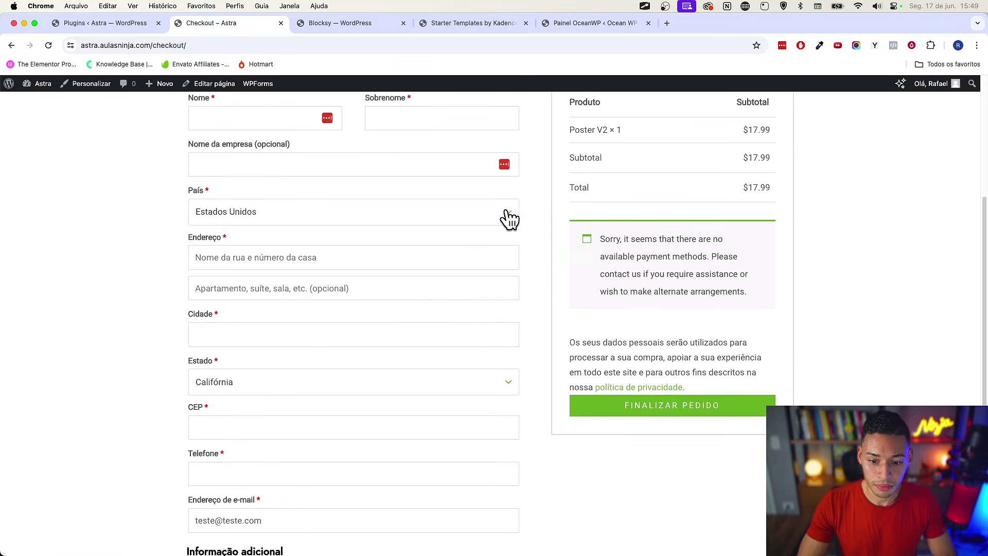
pyautogui.scroll(7, 610, 319)
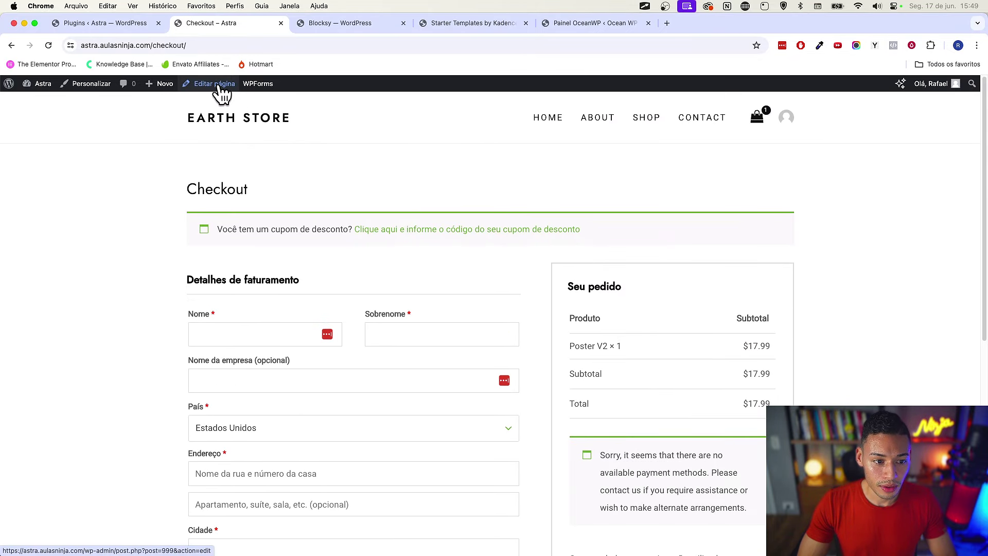
pyautogui.scroll(-1, 524, 278)
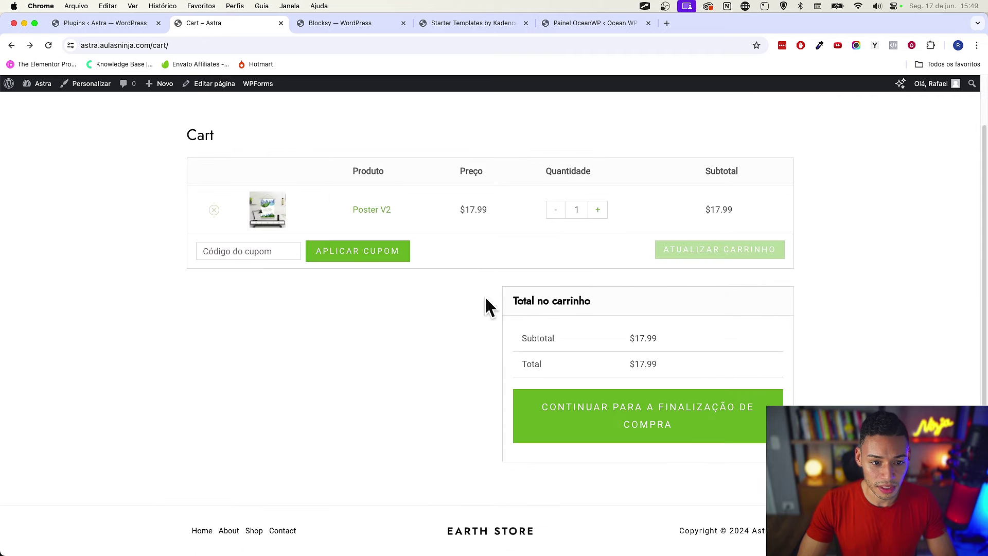
# Leave the cart and return to the Astra store's home page at astra.aulasninja.com
pyautogui.scroll(2, 625, 271)
pyautogui.press('super+bracketleft')
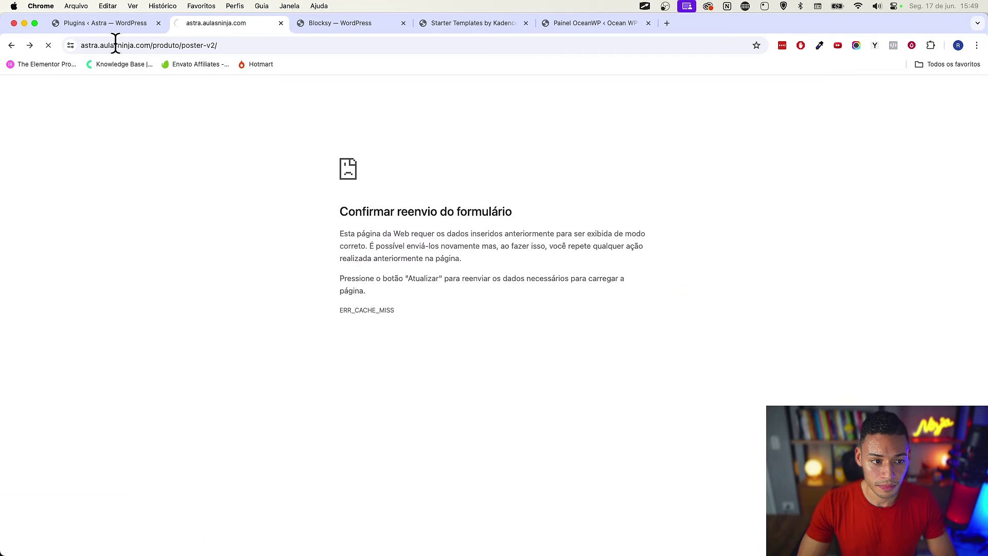
pyautogui.moveTo(152, 45); pyautogui.dragTo(455, 57)
pyautogui.press('BackSpace')
pyautogui.press('Return')
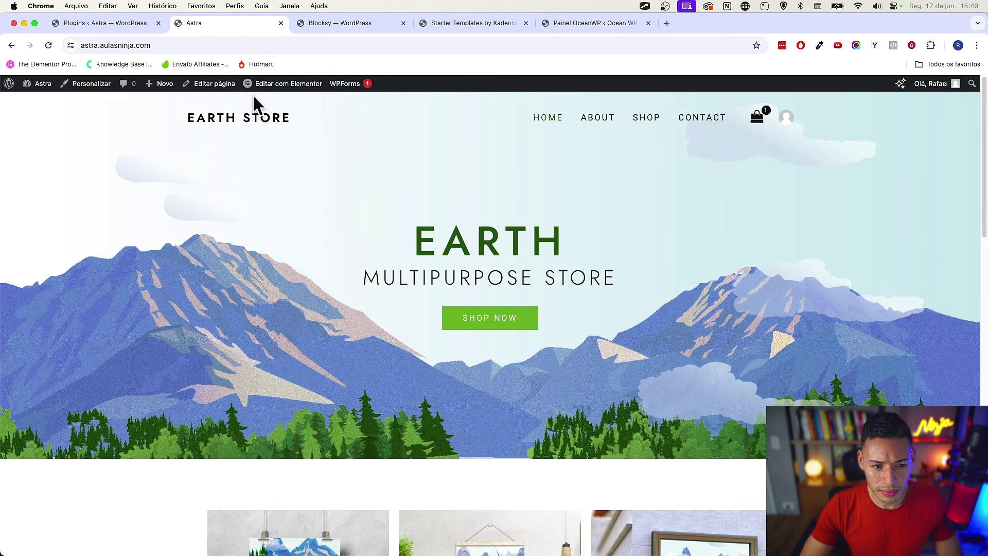
# Open the home page in Elementor in a new tab and dismiss the AI notification and the favorite widgets tip
pyautogui.moveTo(284, 88)
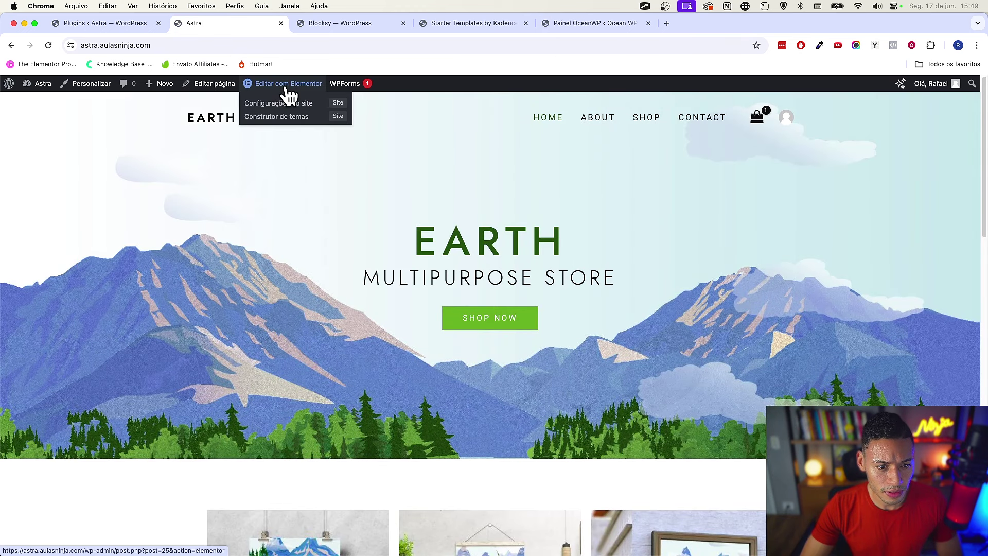
pyautogui.keyDown('super'); pyautogui.click(284, 89); pyautogui.keyUp('super')
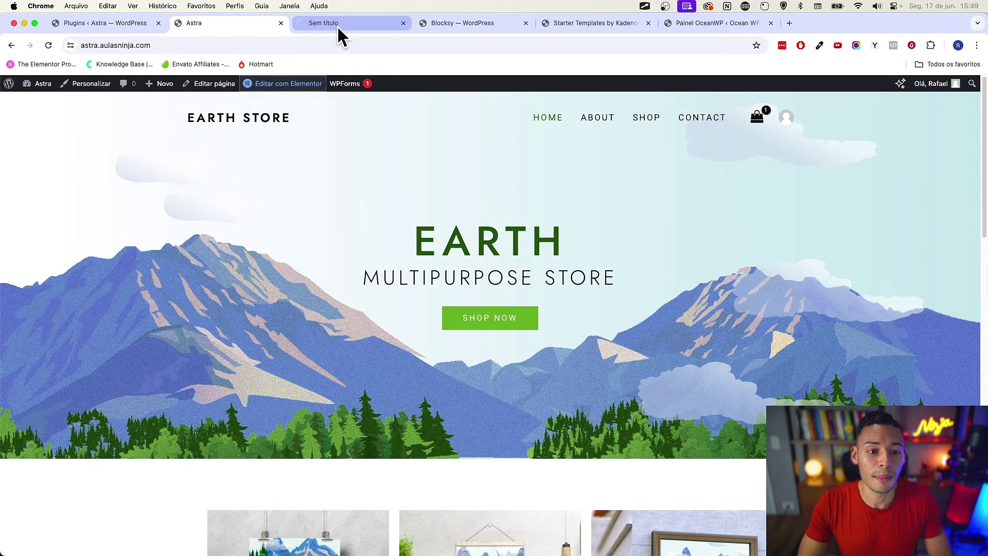
pyautogui.click(338, 26)
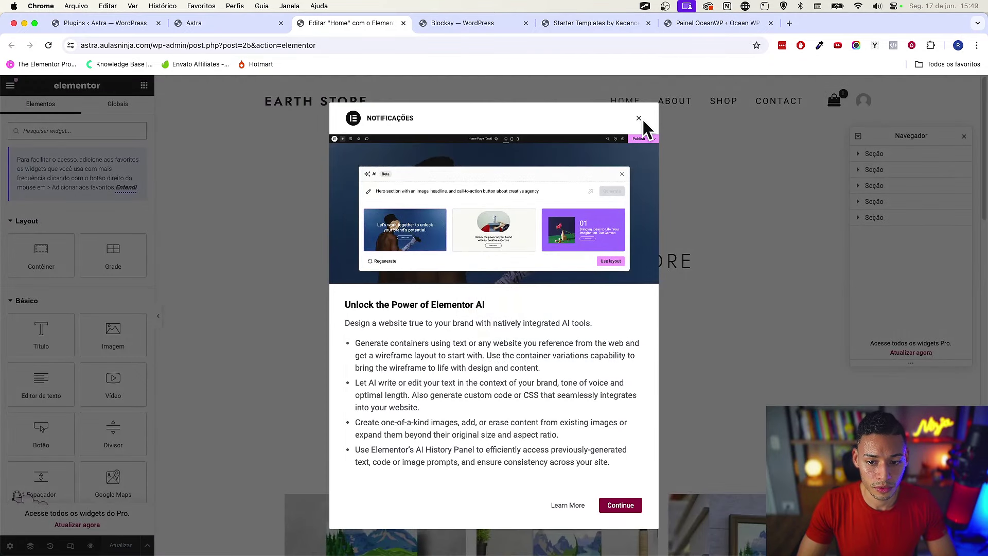
pyautogui.click(641, 120)
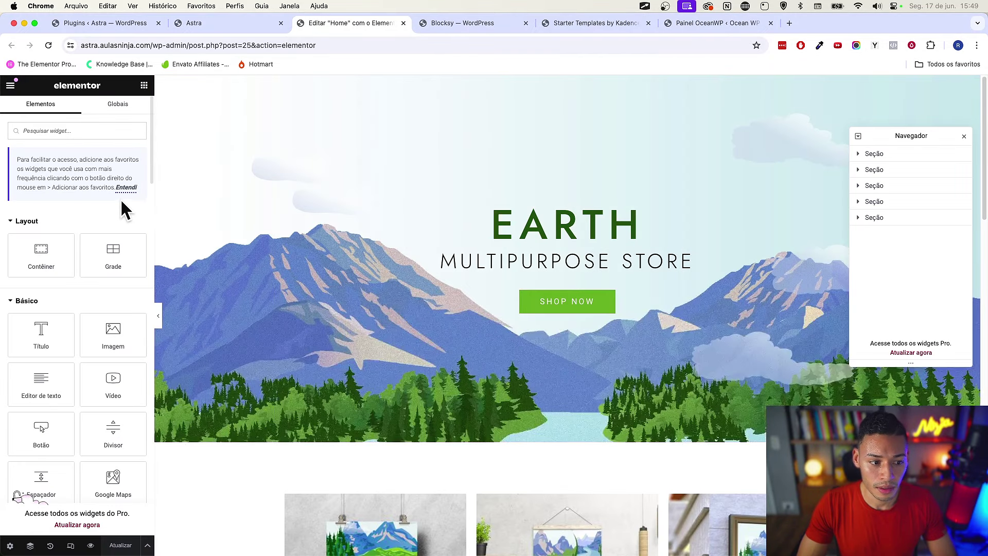
pyautogui.click(126, 187)
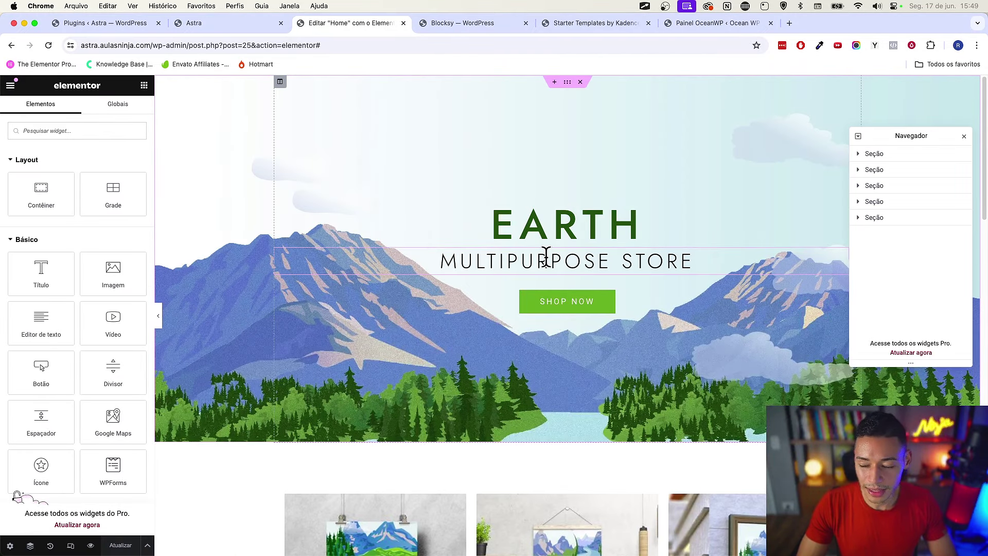
# Browse the home page in the editor and inspect the layout settings of the hero's column and section
pyautogui.scroll(-15, 546, 256)
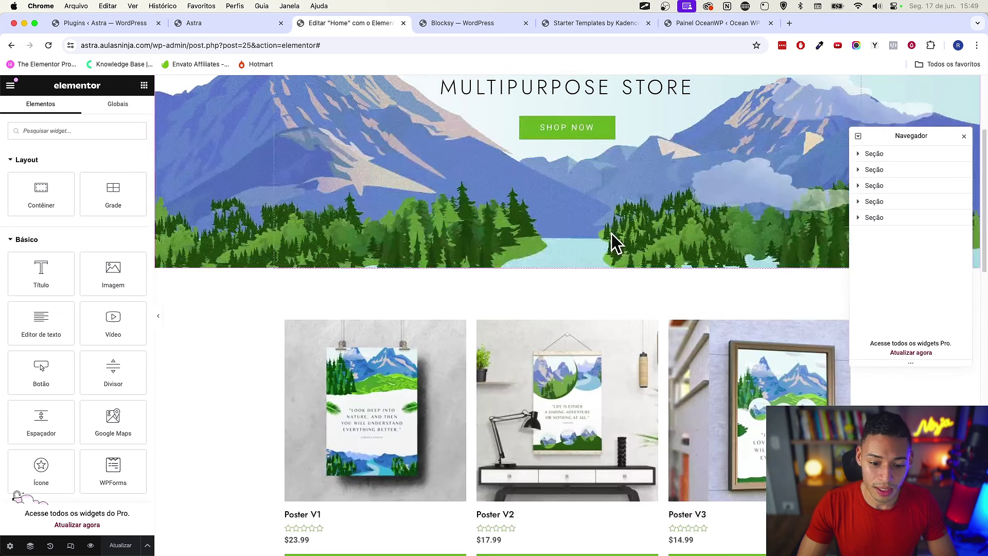
pyautogui.scroll(15, 493, 303)
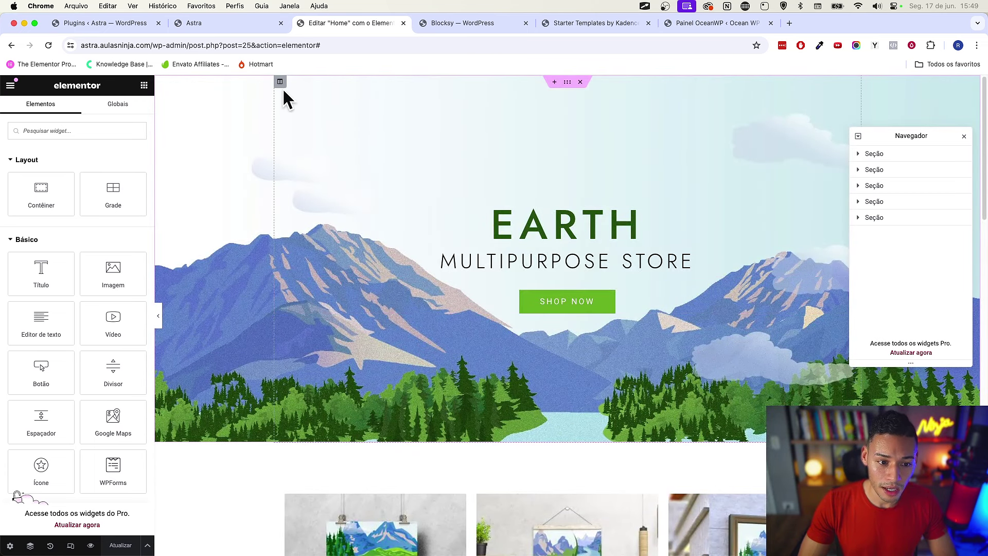
pyautogui.click(280, 83)
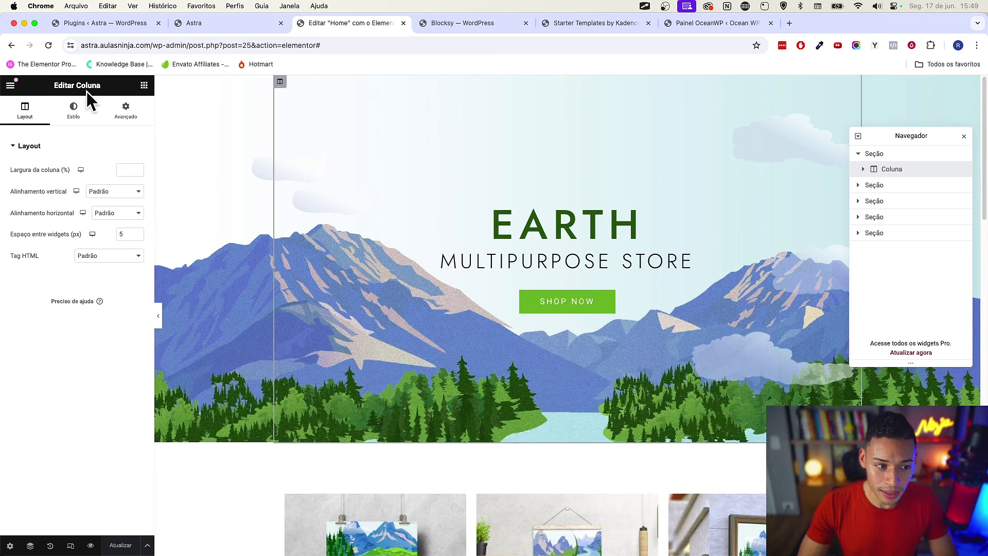
pyautogui.click(567, 82)
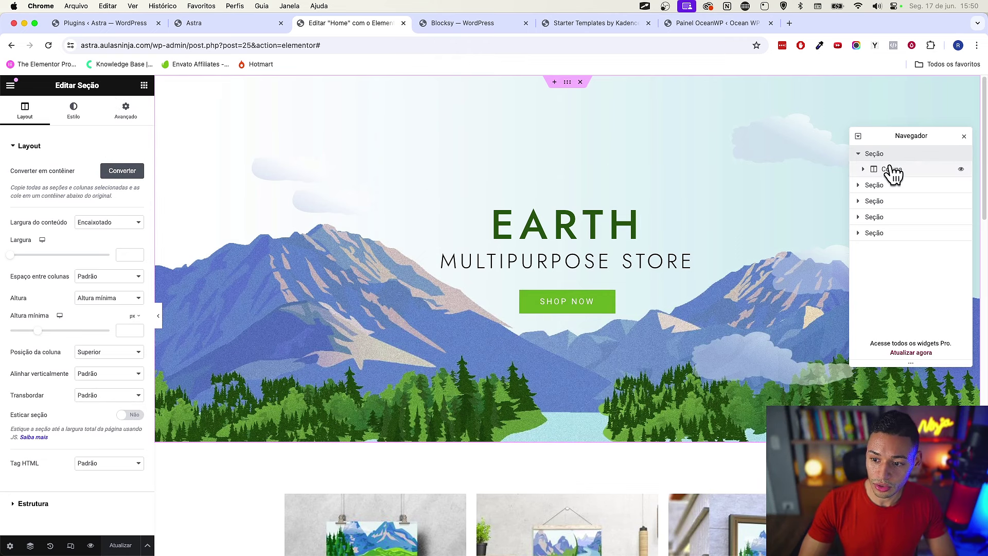
# Expand the hero column in the Navigator and inspect its two headings, button and parent section
pyautogui.click(862, 170)
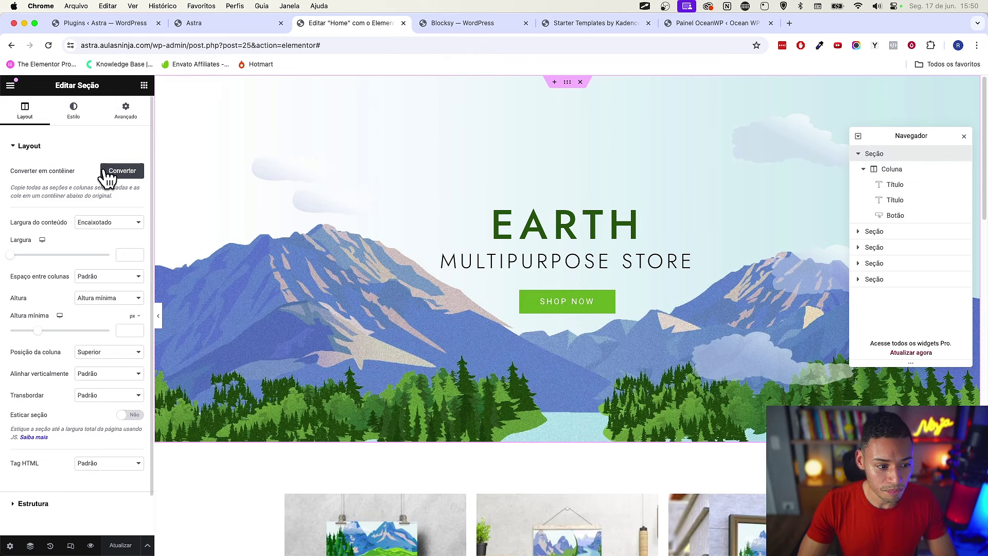
pyautogui.scroll(-1, 617, 226)
pyautogui.click(893, 184)
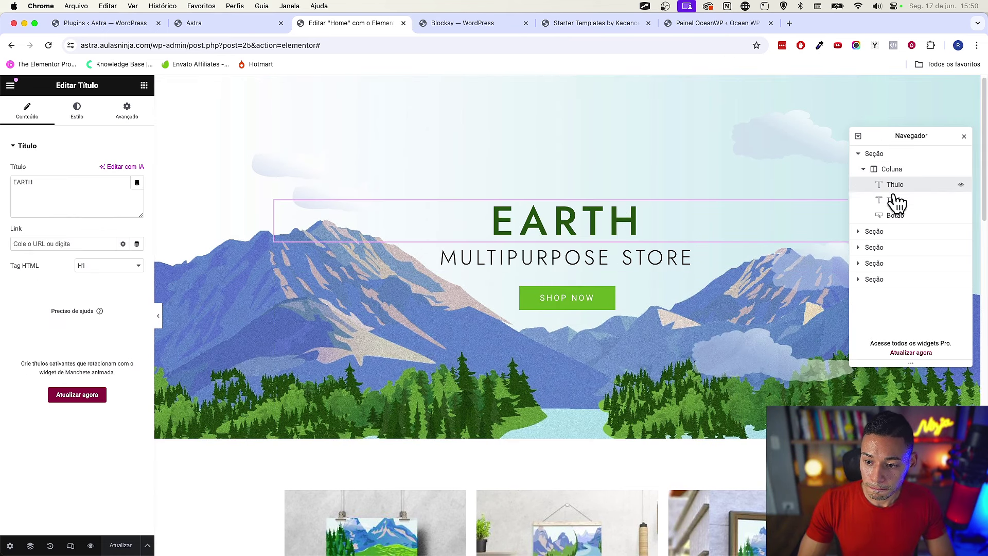
pyautogui.click(896, 200)
pyautogui.click(900, 215)
pyautogui.click(874, 153)
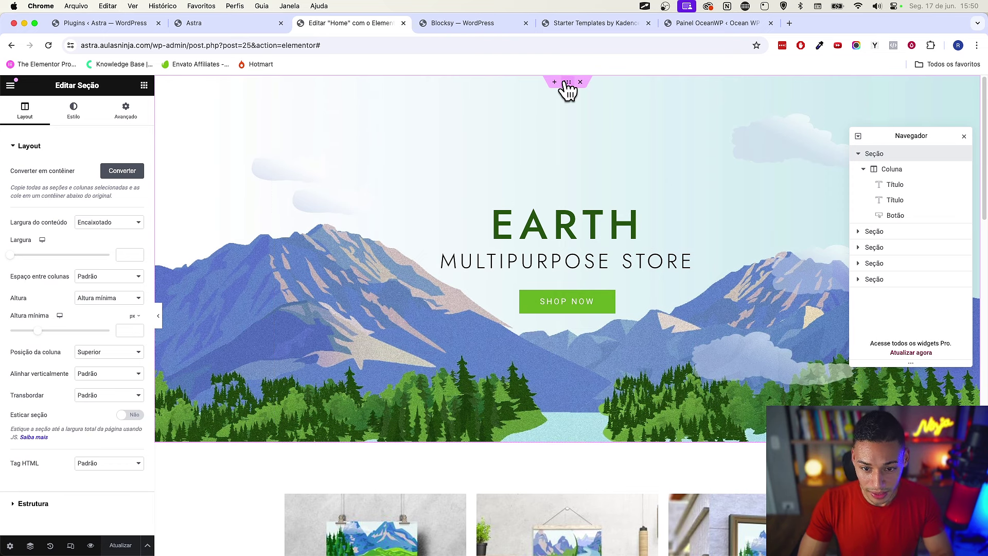
# Inspect the layout settings of the section holding the poster products
pyautogui.scroll(-5, 654, 324)
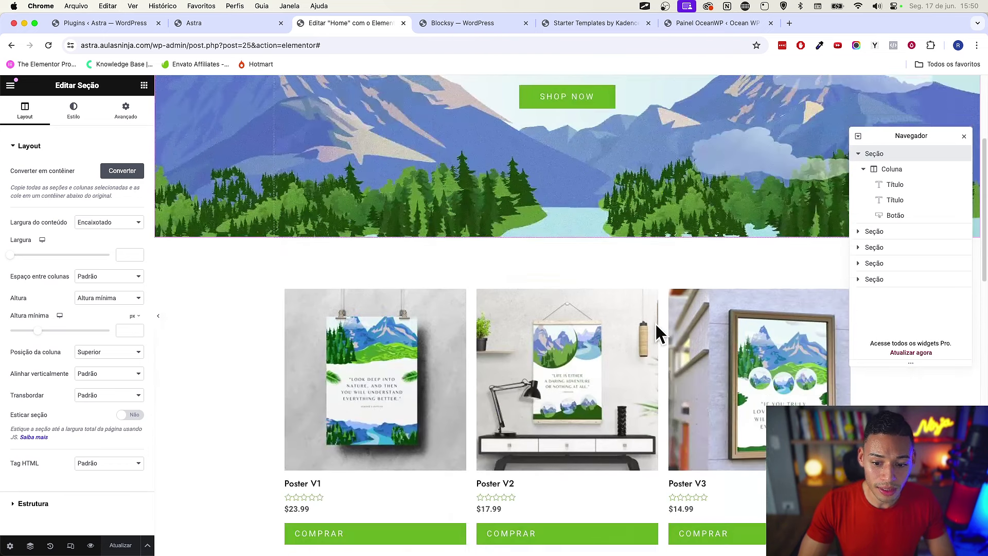
pyautogui.click(567, 252)
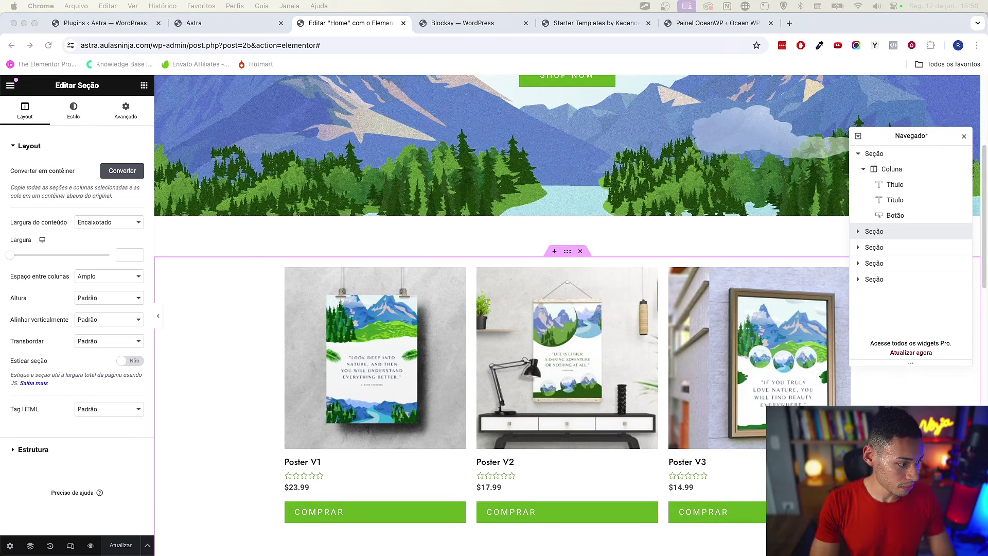
pyautogui.scroll(-5, 665, 247)
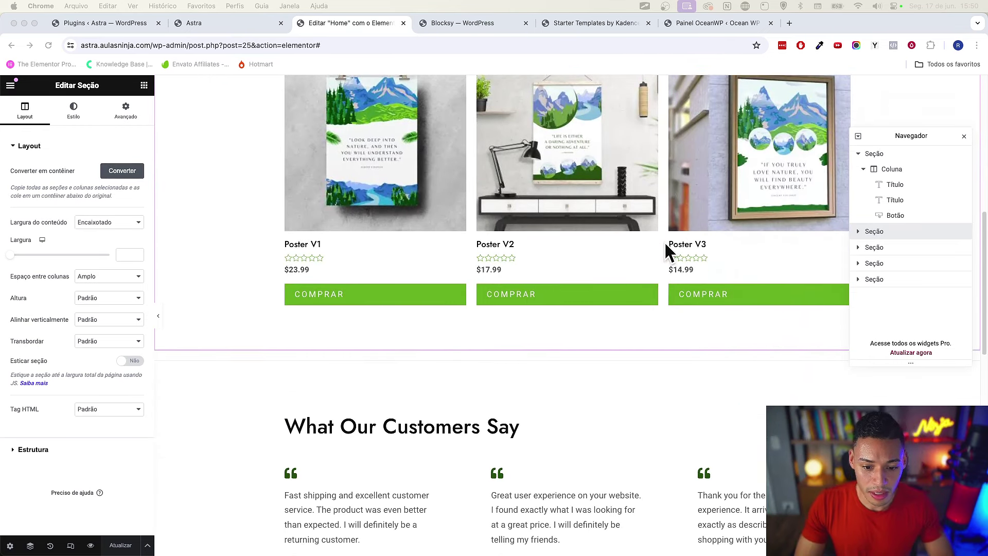
# Inspect the column, outer section, inner section and third testimonial column of the "What Our Customers Say" block
pyautogui.scroll(-8, 665, 250)
pyautogui.scroll(2, 363, 254)
pyautogui.click(287, 135)
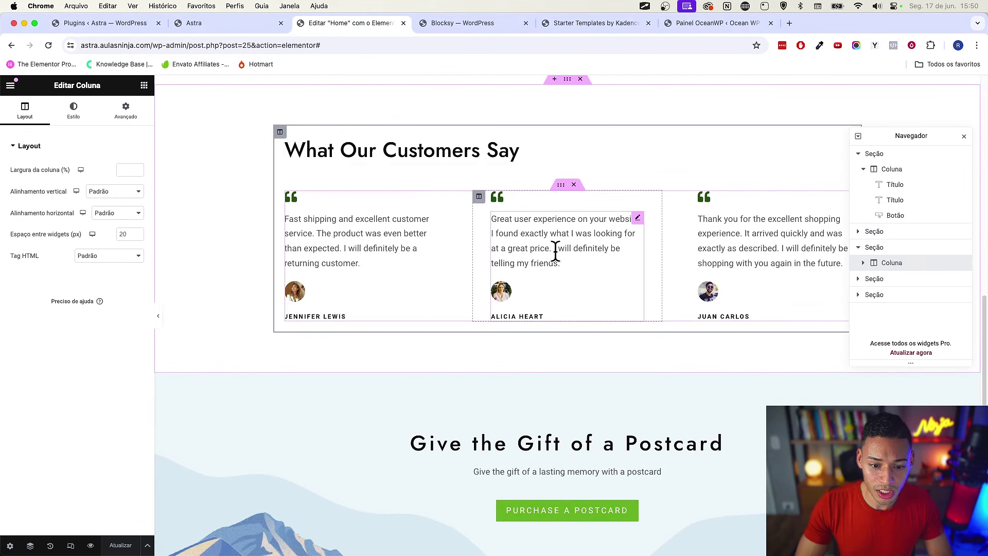
pyautogui.click(560, 184)
pyautogui.click(566, 80)
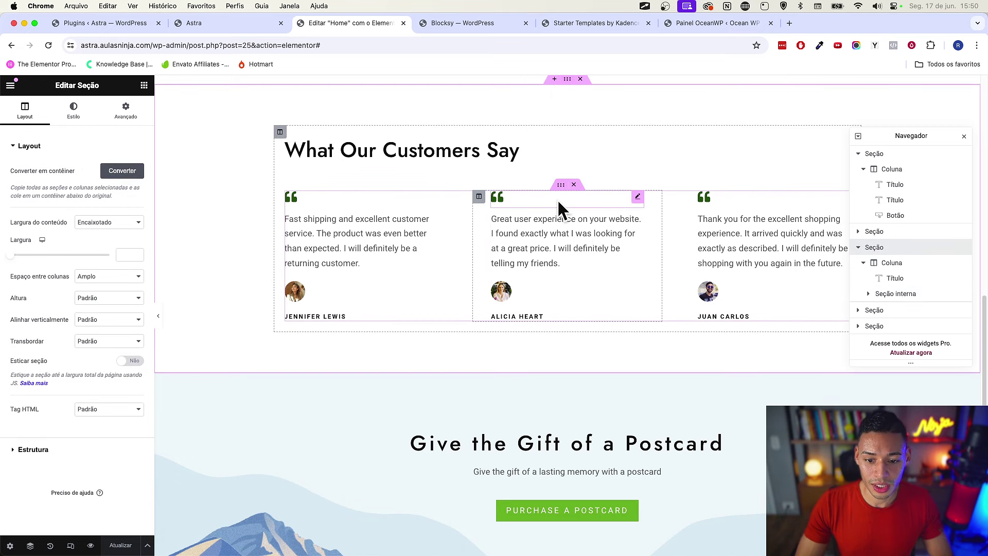
pyautogui.click(561, 186)
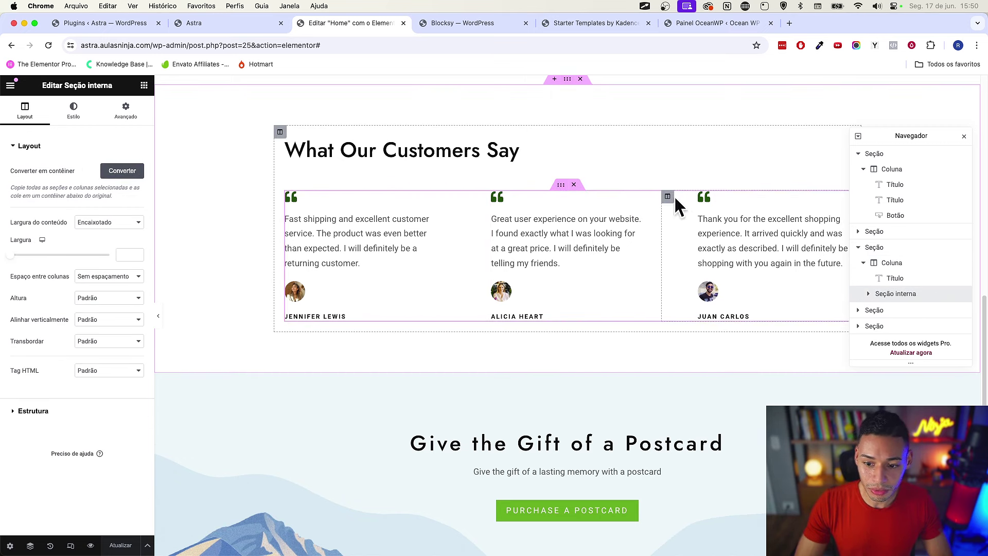
pyautogui.click(668, 197)
# Look over the remaining home page sections and select each of the three testimonial columns in turn
pyautogui.scroll(-7, 672, 209)
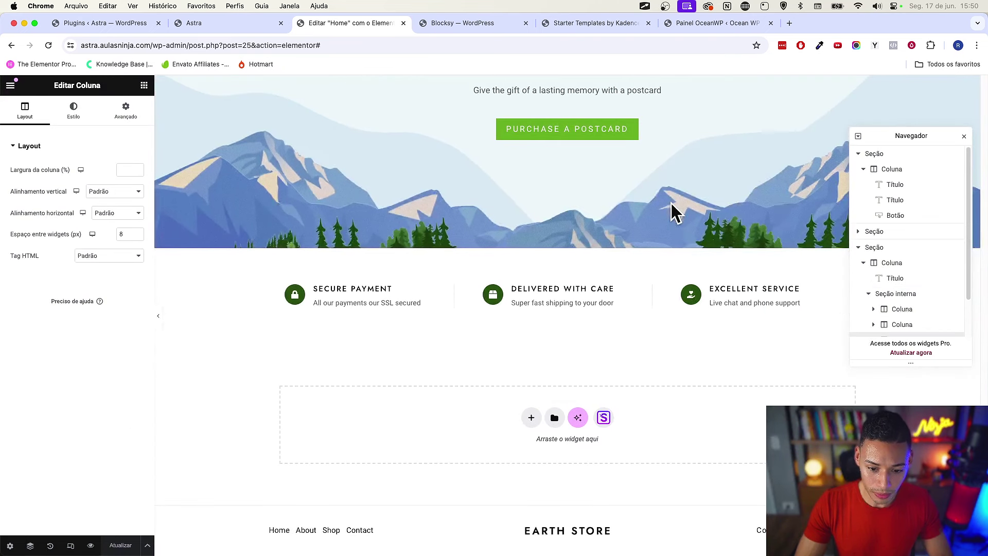
pyautogui.scroll(7, 671, 208)
pyautogui.scroll(2, 718, 234)
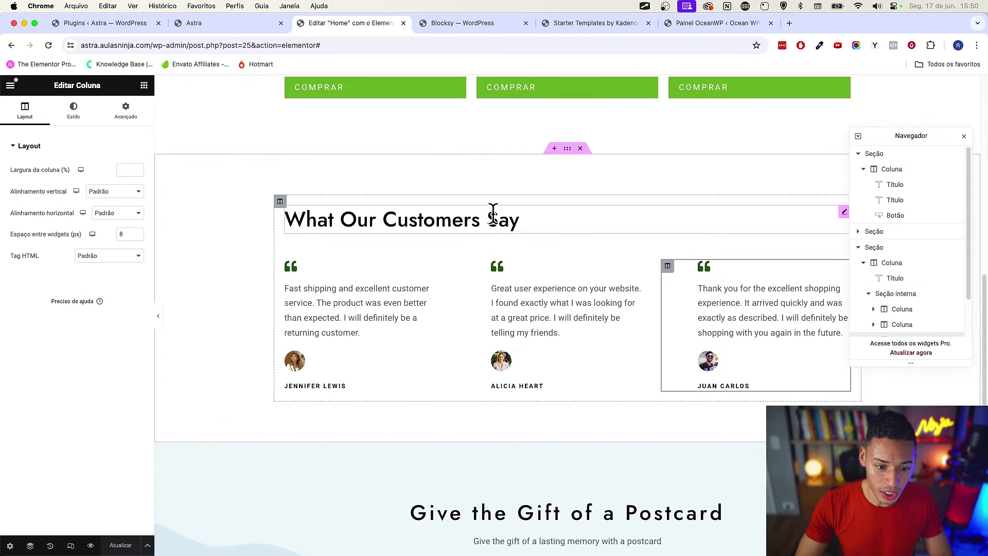
pyautogui.click(291, 276)
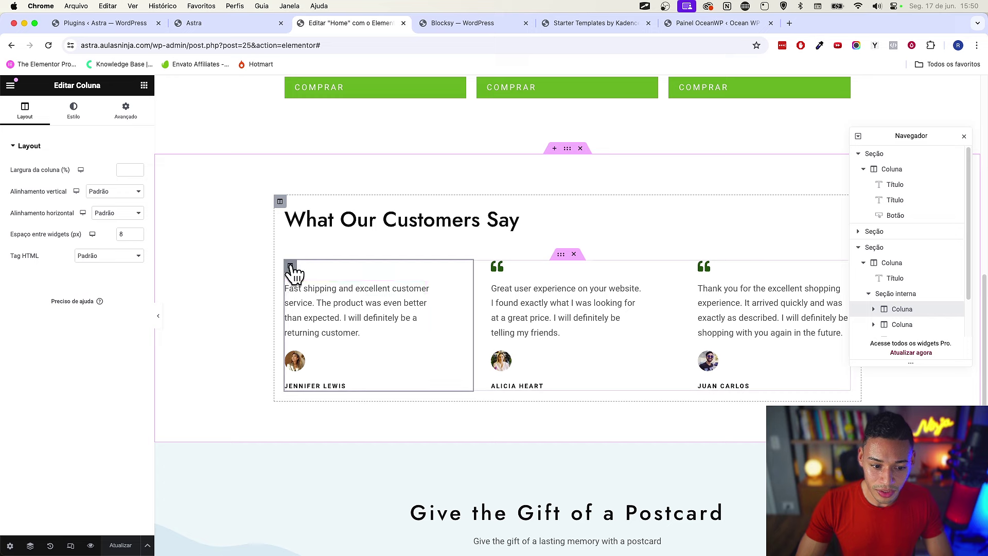
pyautogui.click(478, 266)
pyautogui.click(674, 274)
# Expand the first testimonial column in the Navigator and inspect its inner section and parent section settings
pyautogui.scroll(-3, 905, 273)
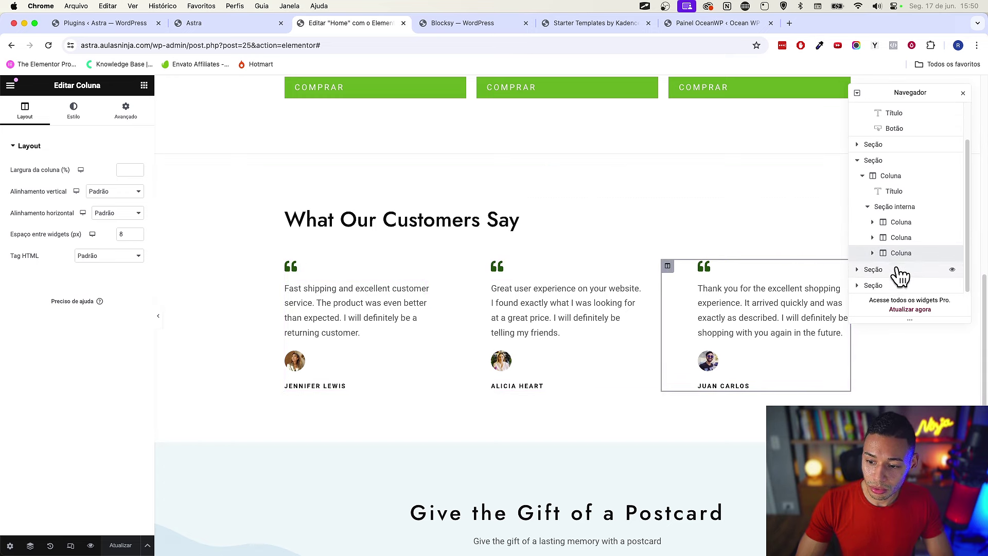
pyautogui.click(873, 222)
pyautogui.click(883, 207)
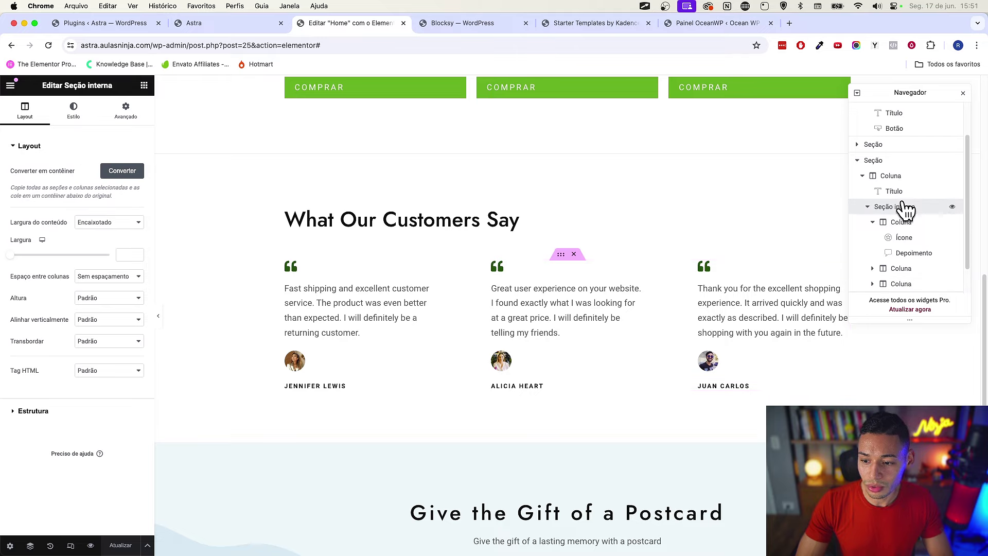
pyautogui.click(907, 161)
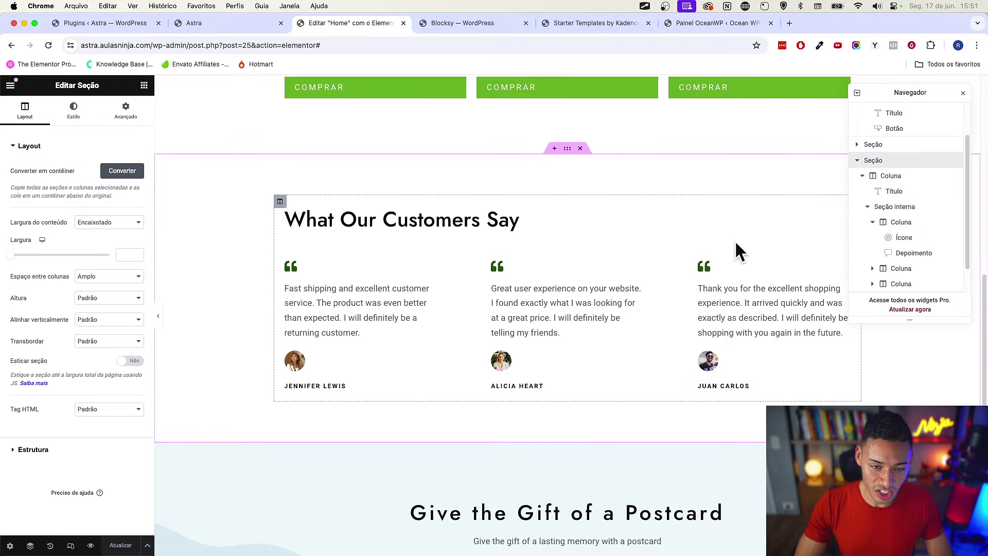
# Close the Home page editor tab and open the Astra store's About page in Elementor
pyautogui.scroll(-15, 733, 239)
pyautogui.scroll(20, 718, 257)
pyautogui.click(267, 24)
pyautogui.click(403, 23)
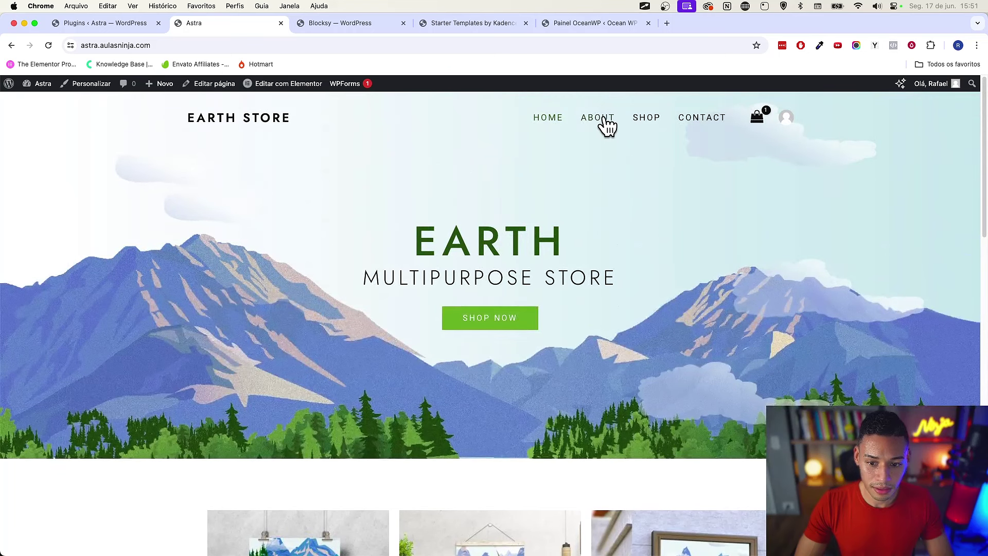
pyautogui.click(603, 121)
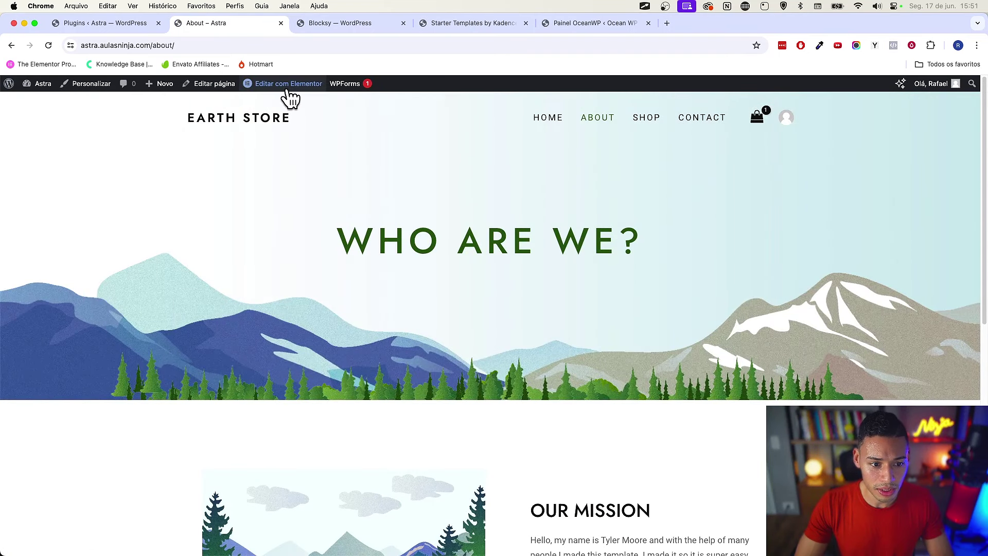
pyautogui.click(289, 84)
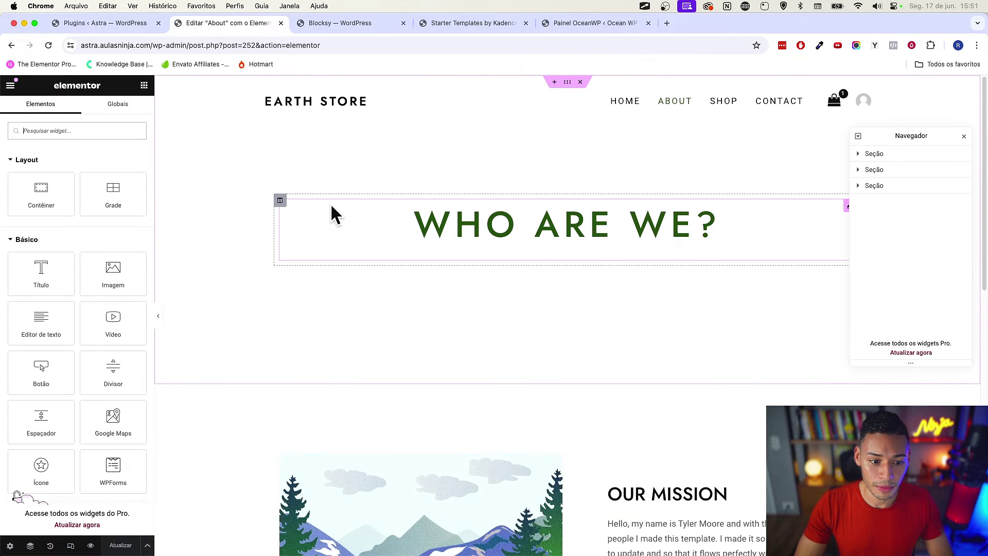
# Look over the About page's sections in Elementor and close its editor tab
pyautogui.scroll(-4, 661, 326)
pyautogui.scroll(4, 411, 324)
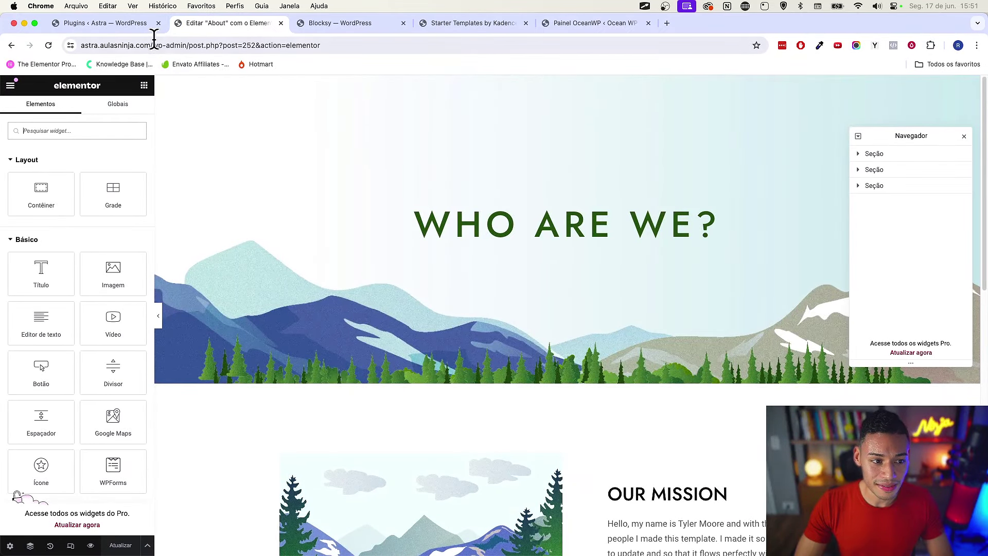
pyautogui.click(281, 23)
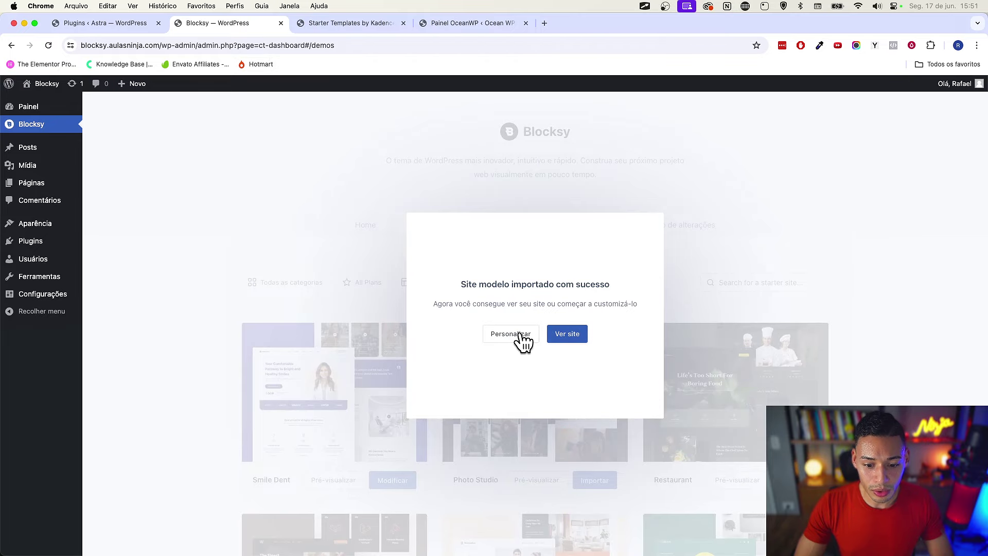
# Open the admin dashboard home on both the Blocksy site and the Astra site
pyautogui.click(37, 109)
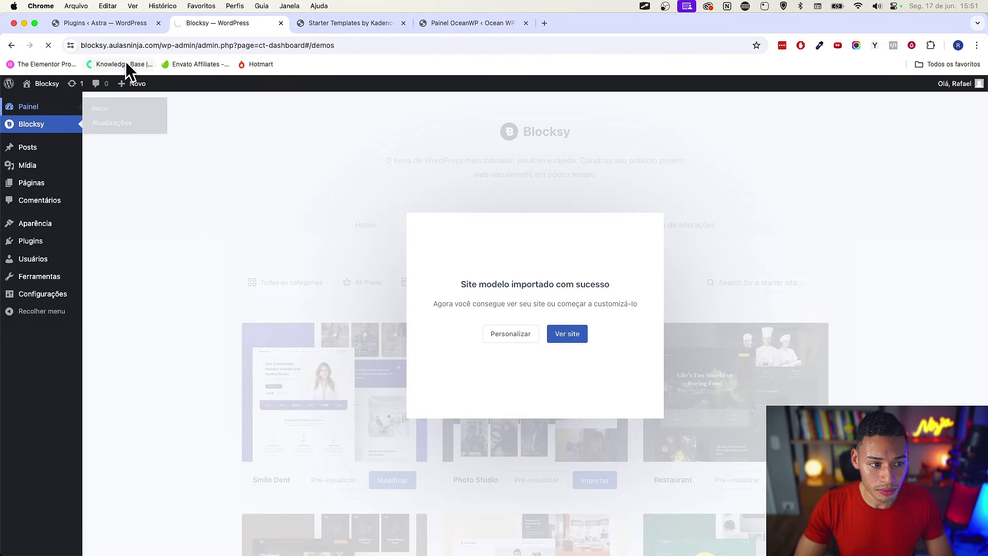
pyautogui.click(105, 24)
pyautogui.click(31, 106)
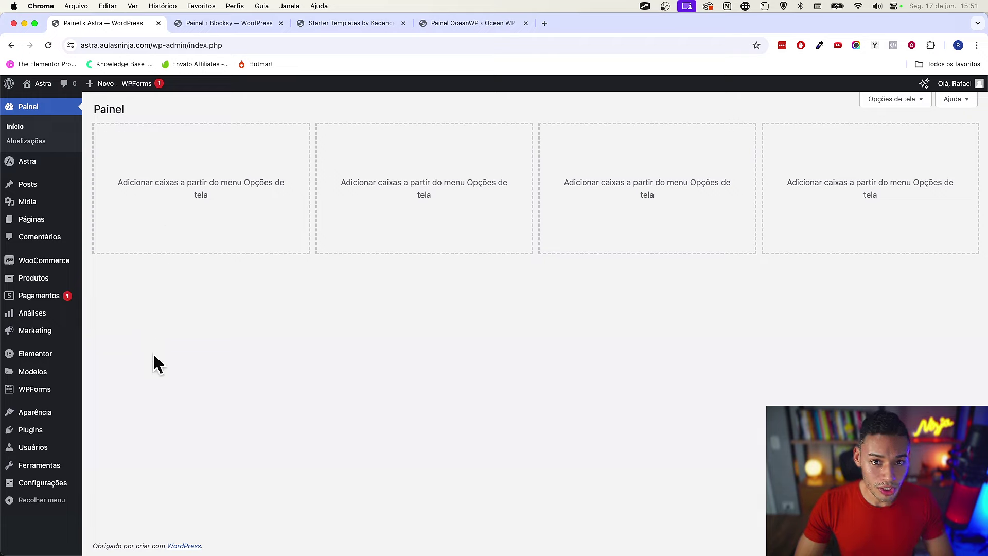
# Open the Astra theme's Customizer and inspect its global typography settings
pyautogui.moveTo(63, 262)
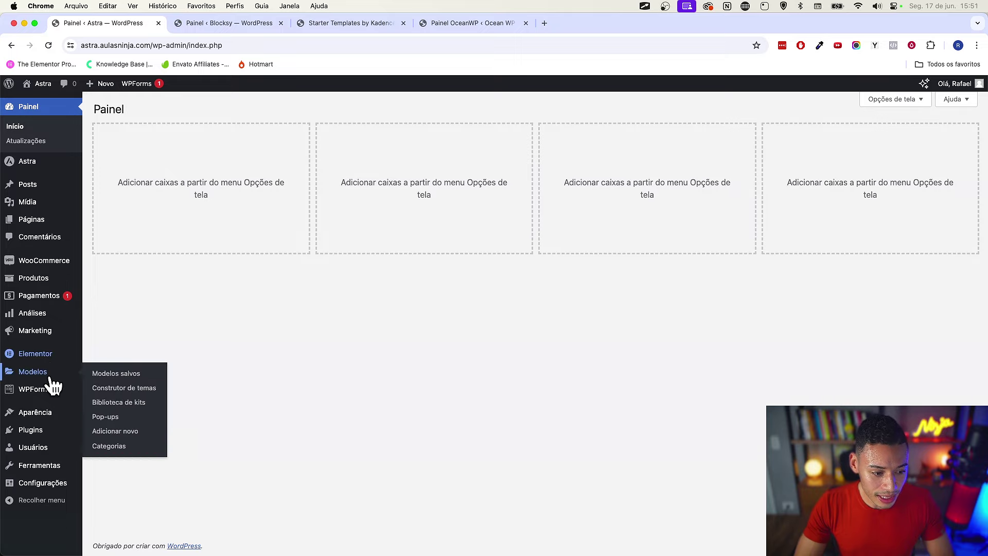
pyautogui.moveTo(54, 422)
pyautogui.click(132, 440)
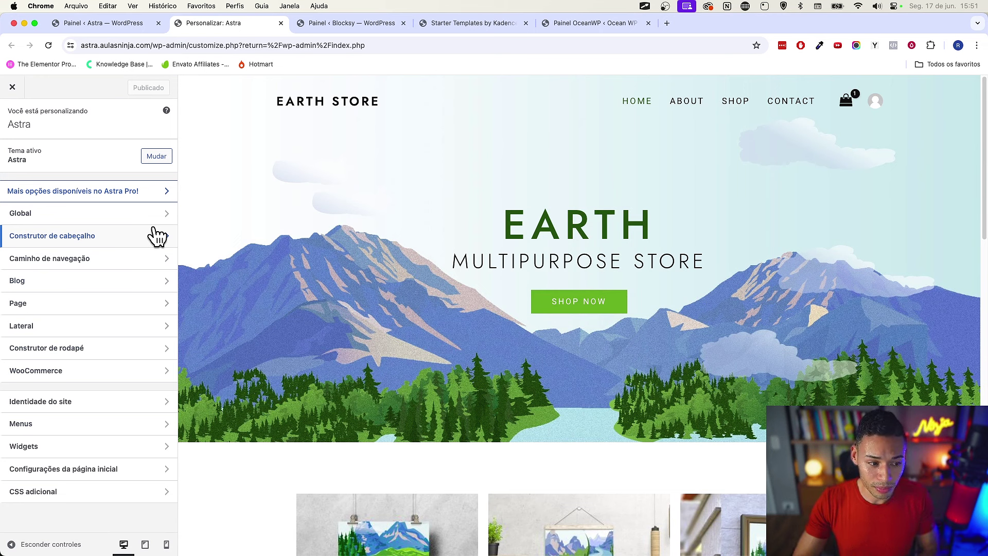
pyautogui.click(116, 217)
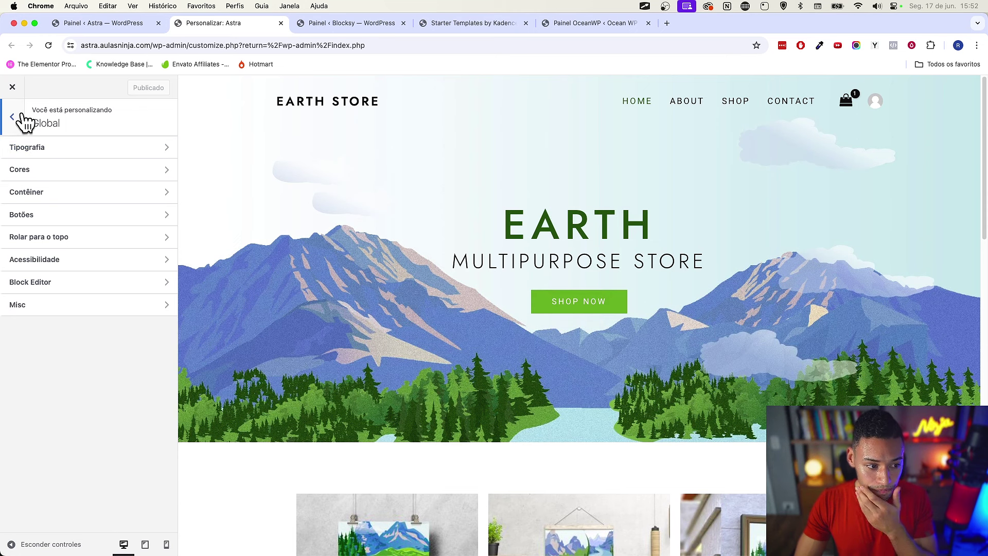
pyautogui.click(69, 150)
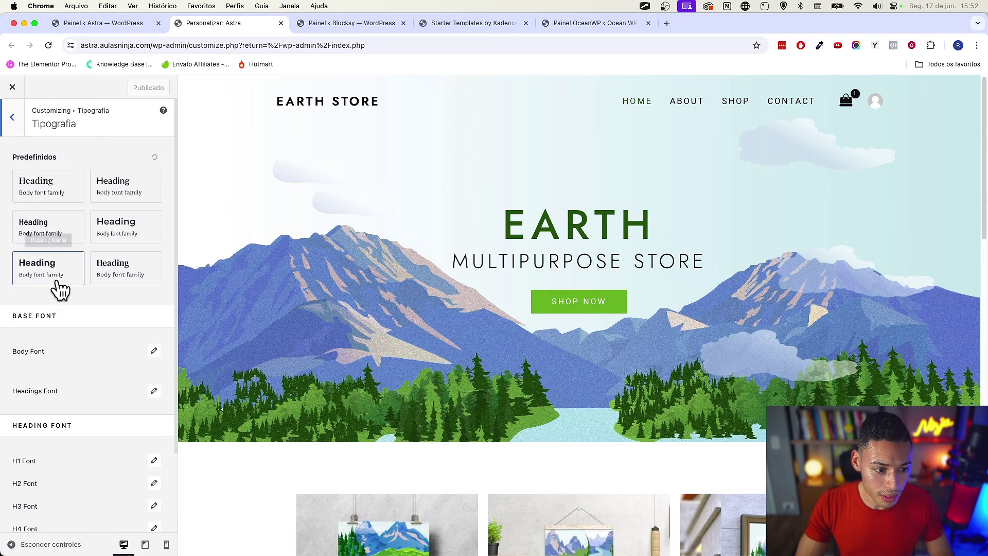
pyautogui.click(14, 117)
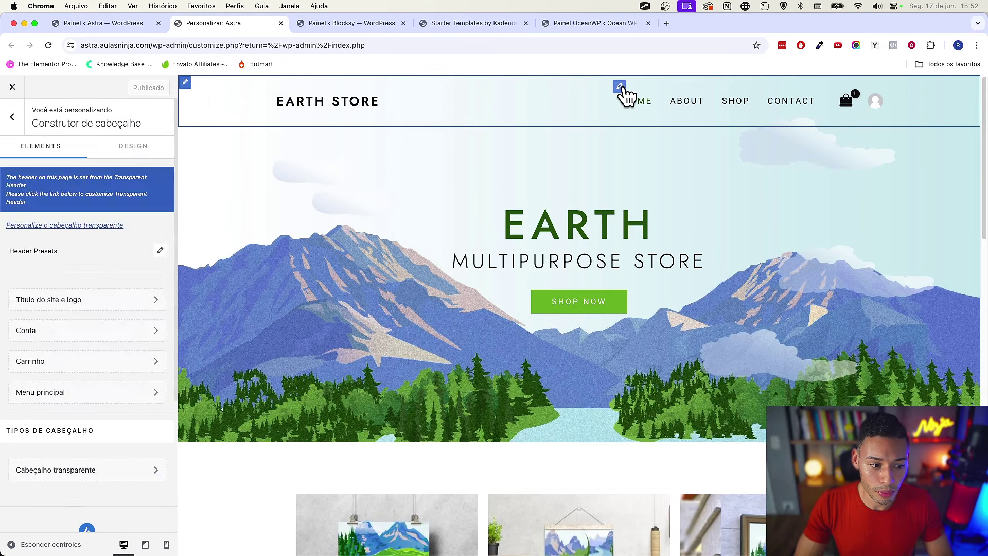
# Inspect the header's main menu, logo and WooCommerce cart settings, and return to the Customizer's main list
pyautogui.click(620, 88)
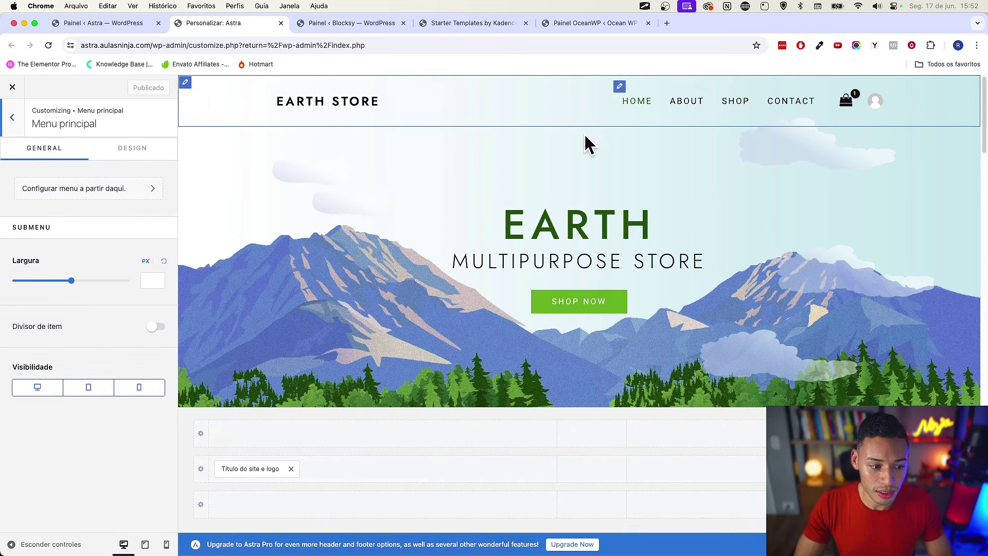
pyautogui.click(280, 104)
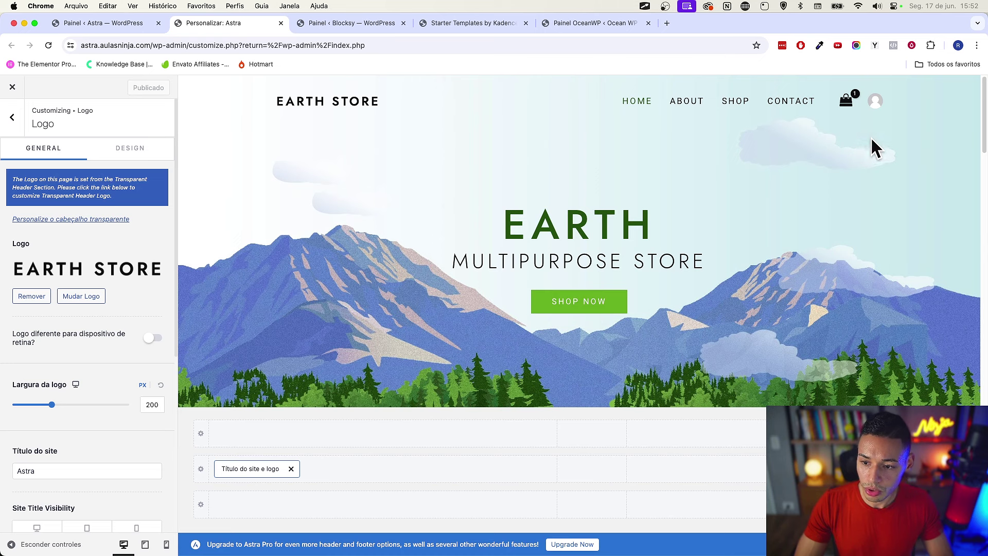
pyautogui.click(829, 92)
pyautogui.scroll(-5, 85, 206)
pyautogui.scroll(5, 82, 252)
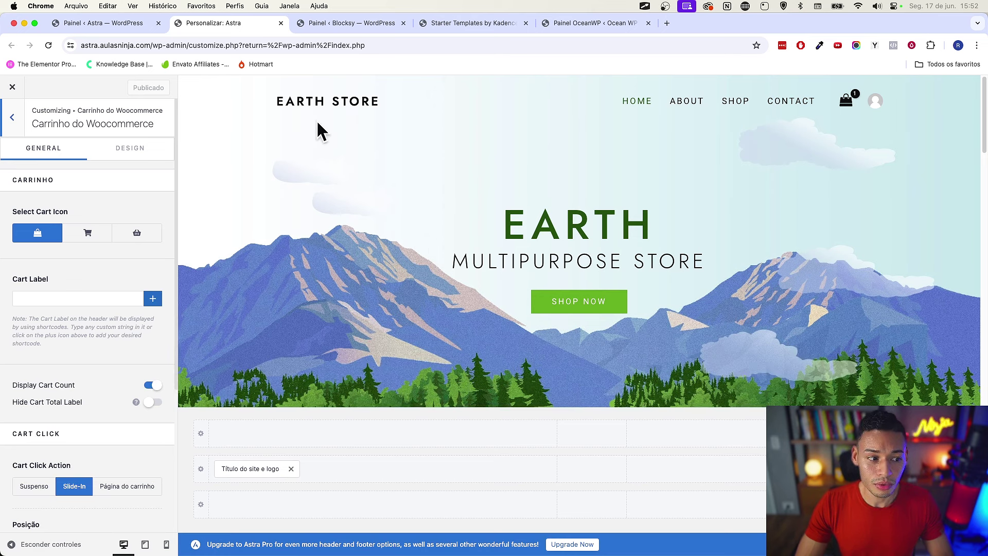
pyautogui.click(23, 130)
pyautogui.click(21, 129)
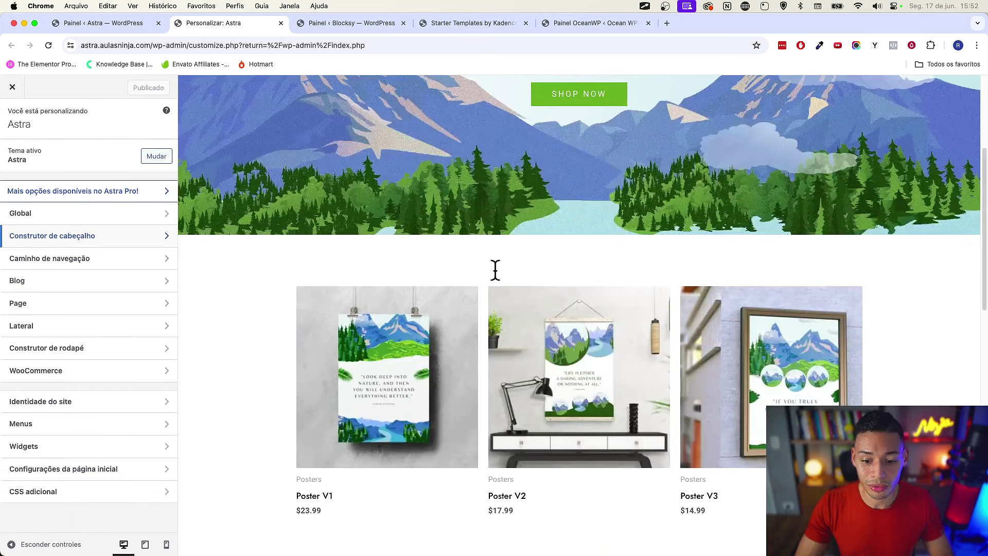
# Look over the home page preview down to the footer and inspect the footer builder's elements
pyautogui.scroll(-8, 494, 273)
pyautogui.scroll(-8, 507, 275)
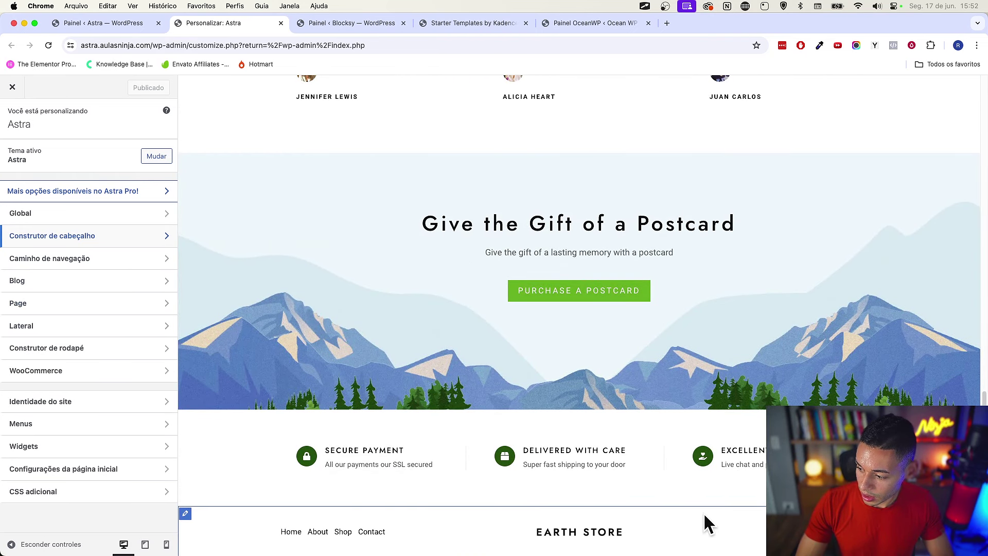
pyautogui.click(287, 534)
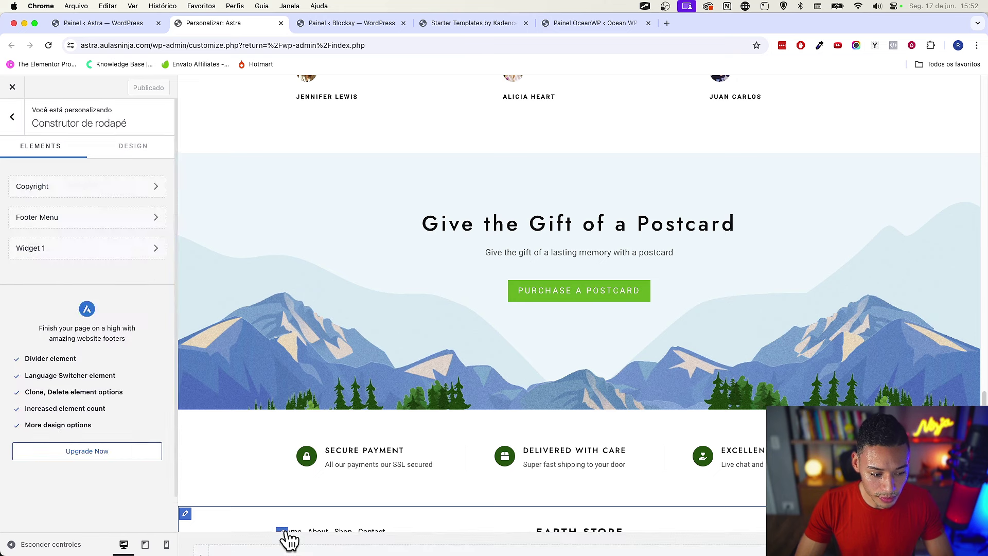
pyautogui.click(12, 123)
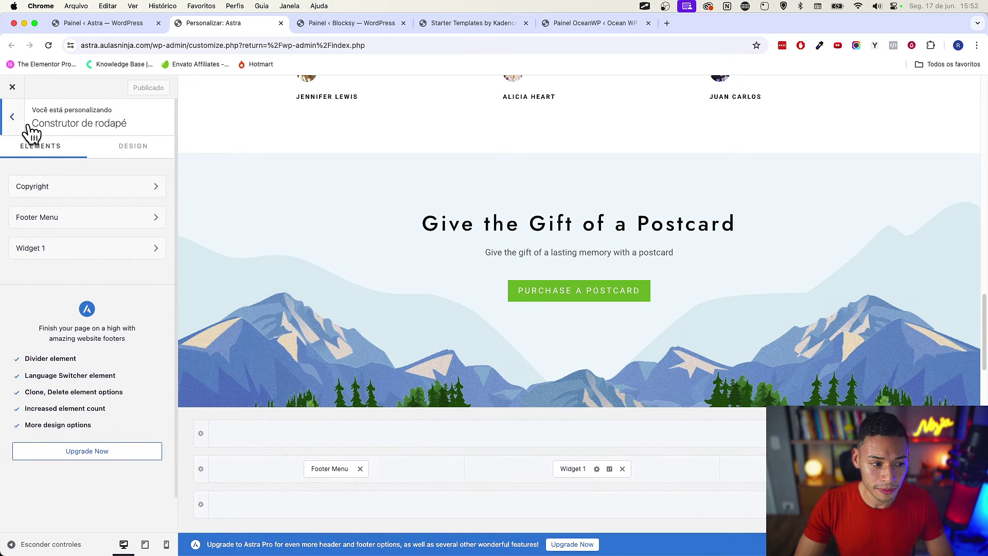
pyautogui.click(26, 125)
# Close the Customizer tab and check the slide-in shopping cart on the Astra storefront
pyautogui.click(139, 23)
pyautogui.click(281, 23)
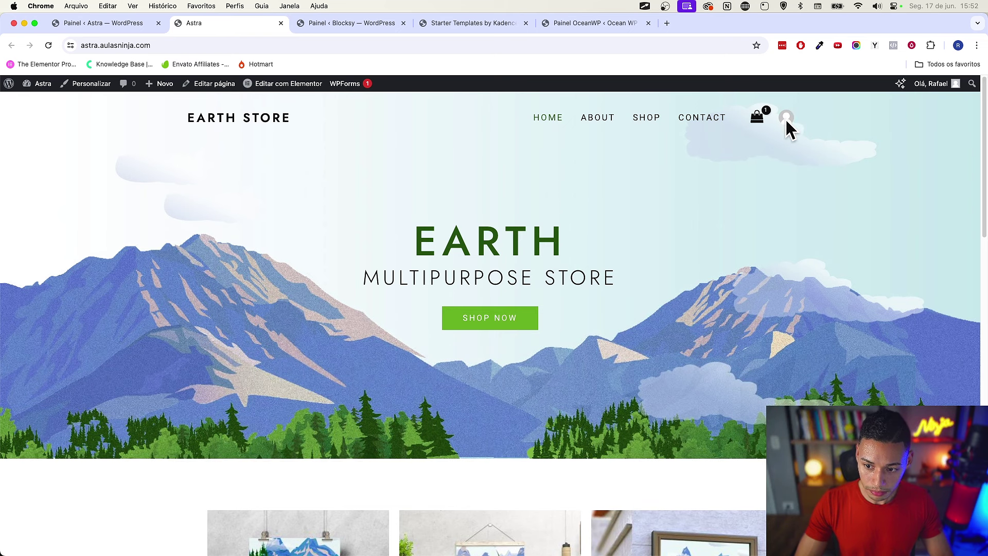
pyautogui.click(760, 119)
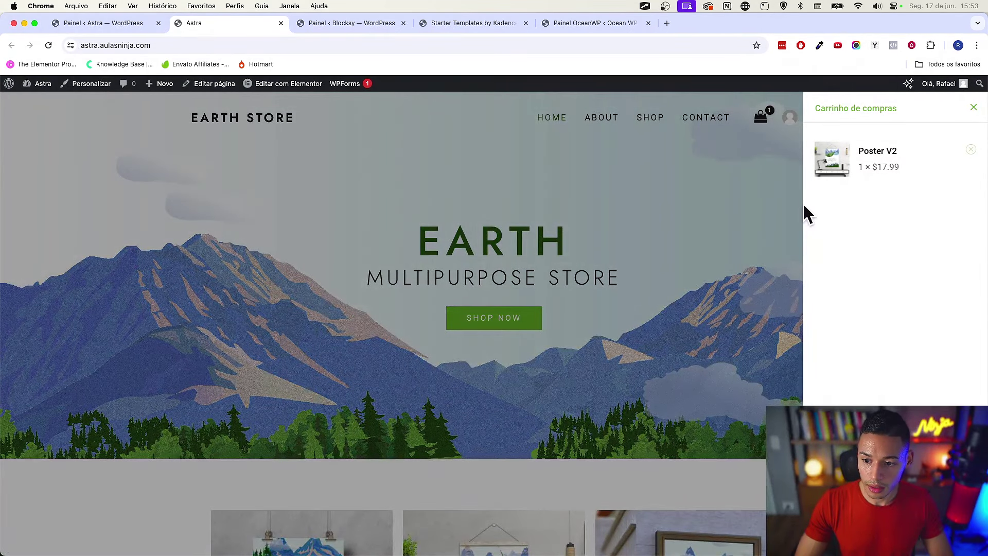
pyautogui.click(774, 185)
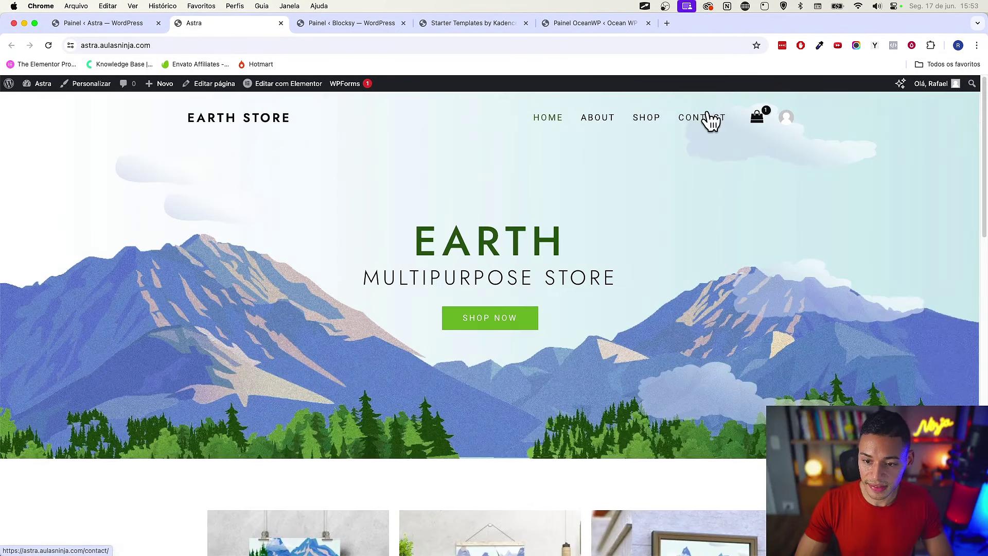
pyautogui.click(760, 118)
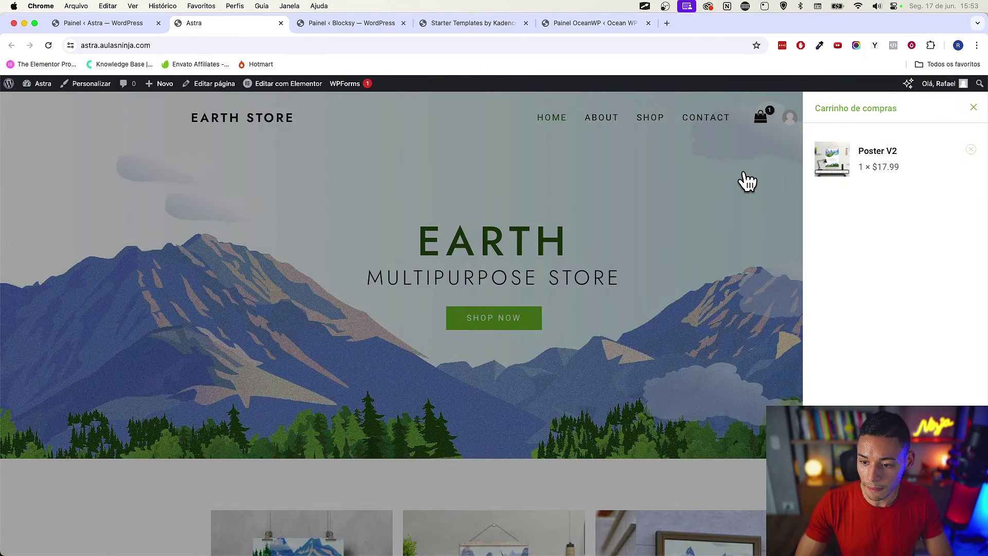
pyautogui.click(744, 173)
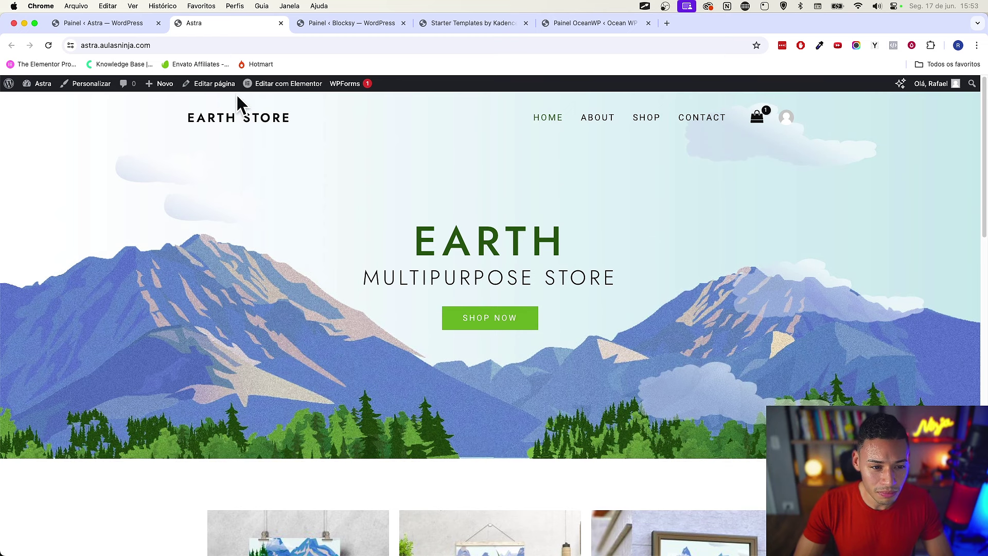
# Examine the Astra storefront's home page from the hero to the footer, including the product and testimonial sections
pyautogui.click(123, 27)
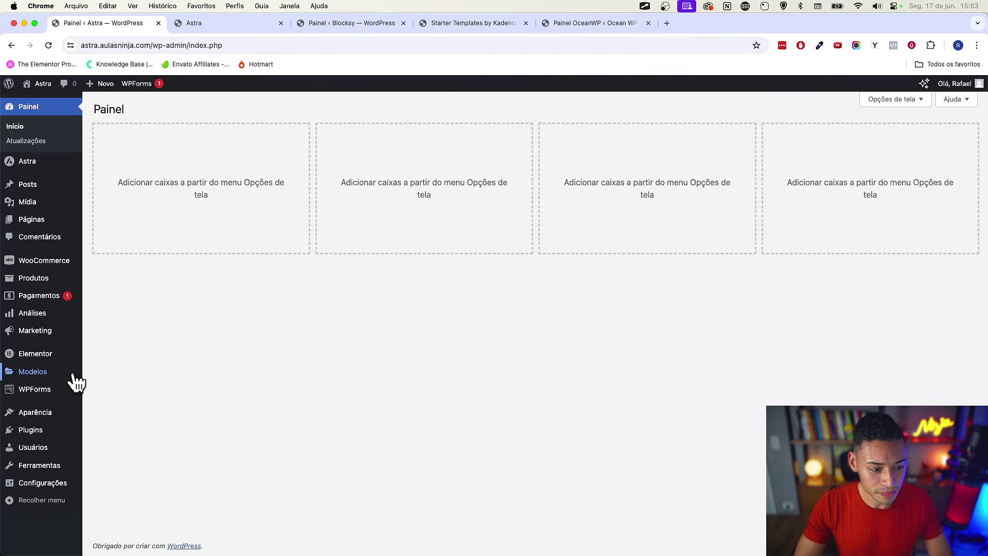
pyautogui.press('super+alt+Right')
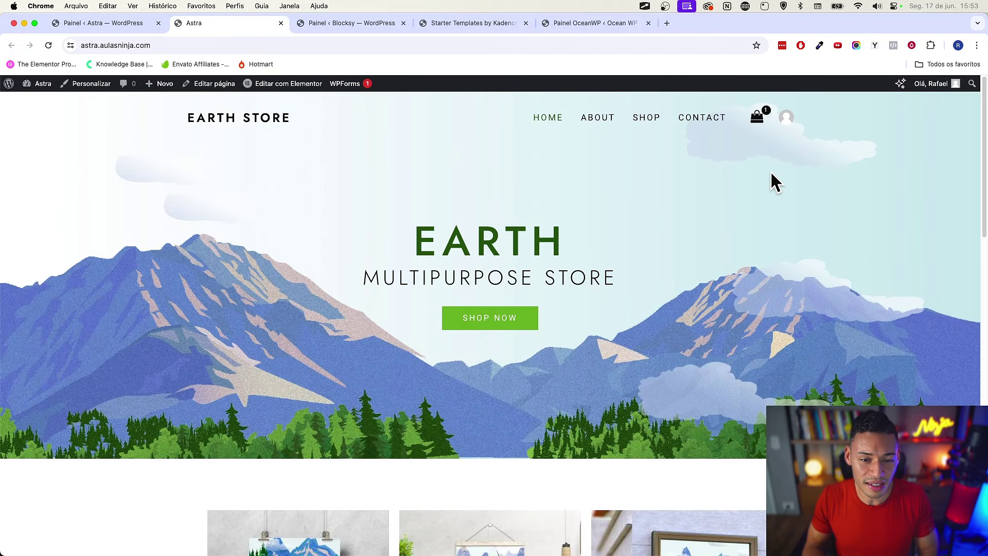
pyautogui.scroll(-2, 770, 173)
pyautogui.scroll(-15, 777, 181)
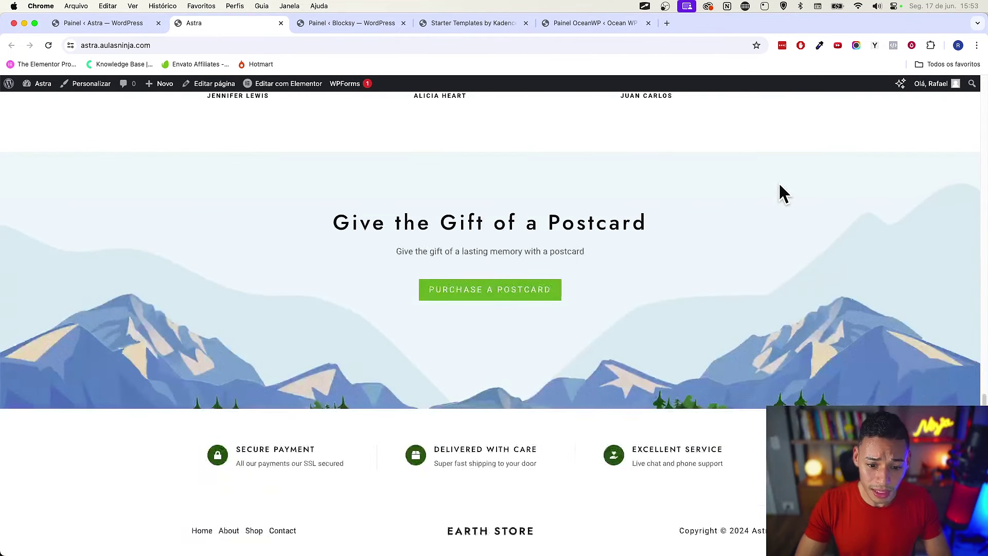
pyautogui.scroll(12, 604, 295)
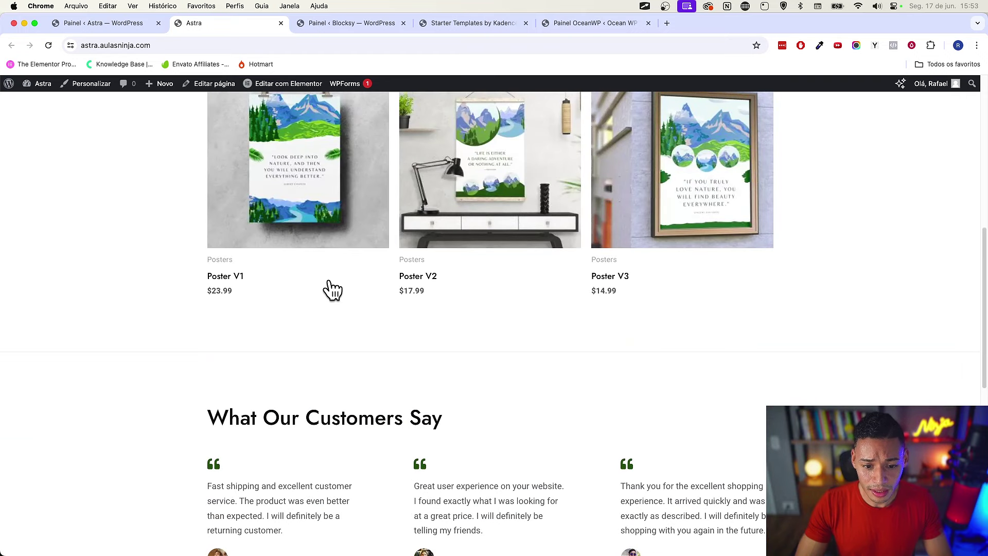
pyautogui.scroll(3, 194, 247)
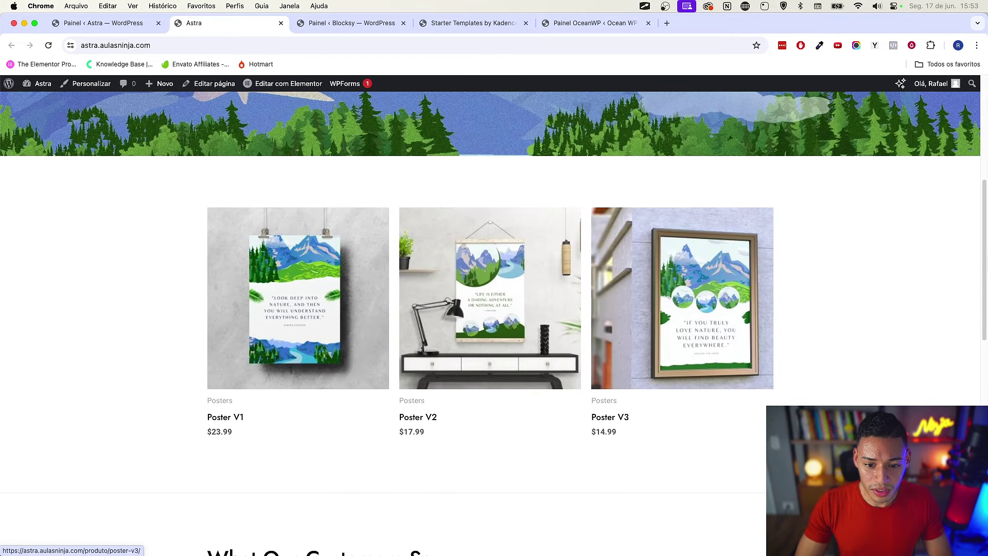
pyautogui.scroll(4, 701, 164)
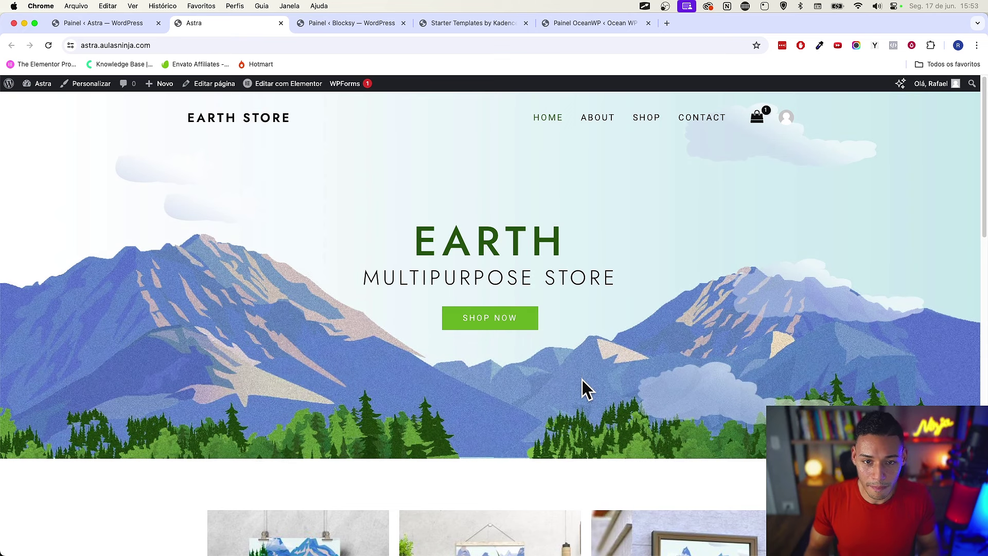
pyautogui.scroll(-12, 582, 380)
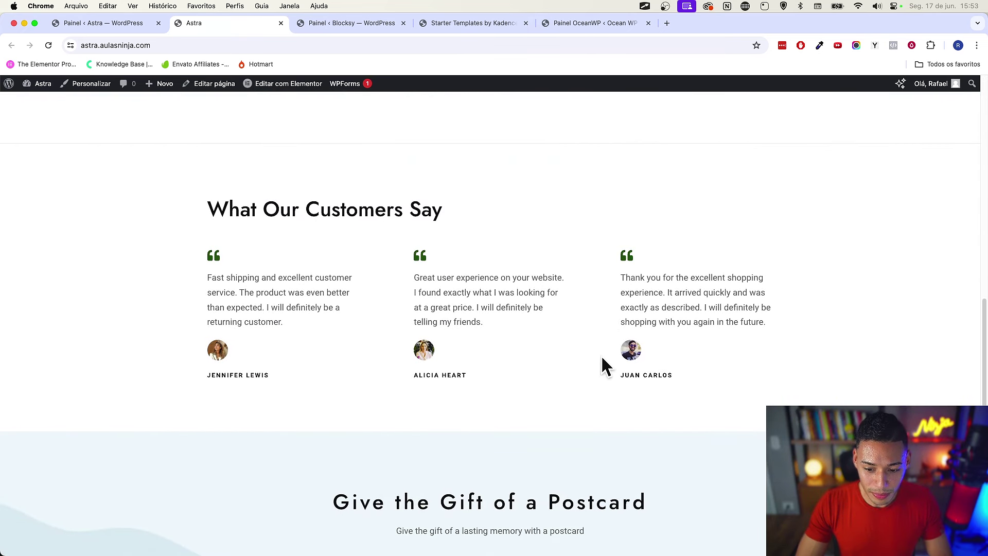
pyautogui.moveTo(238, 305); pyautogui.dragTo(485, 342)
pyautogui.click(536, 385)
pyautogui.scroll(-5, 535, 391)
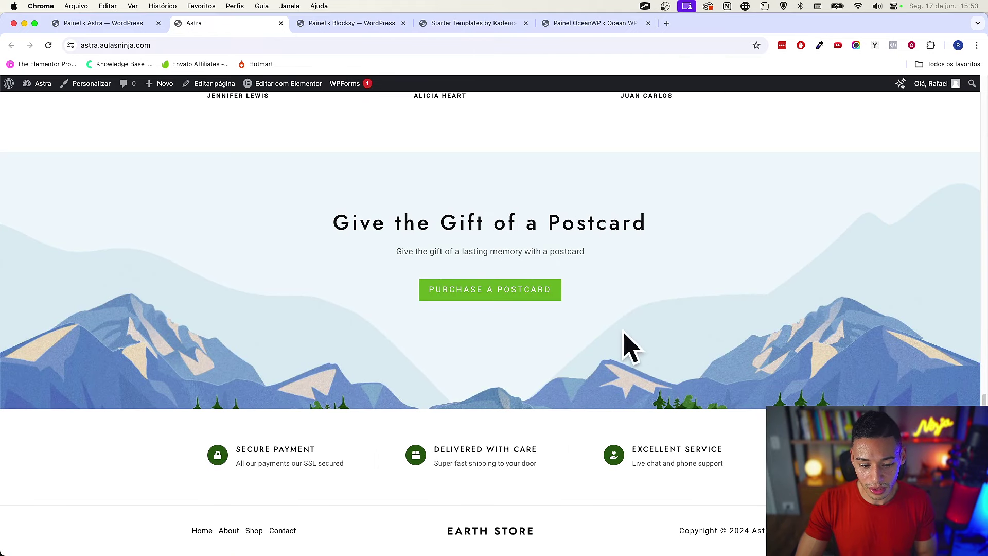
pyautogui.scroll(18, 620, 325)
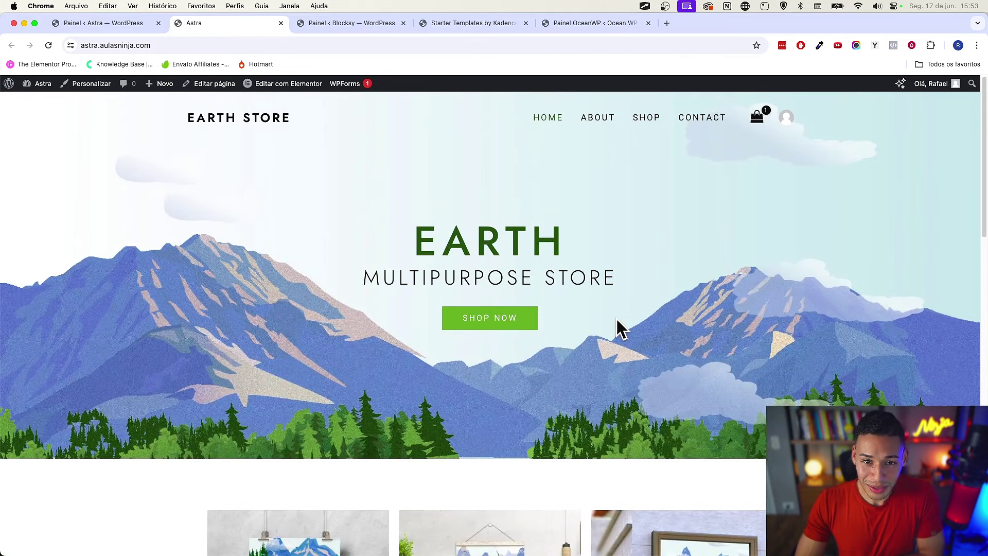
# View the storefront's About page and look over the Shop page's product listing
pyautogui.click(609, 121)
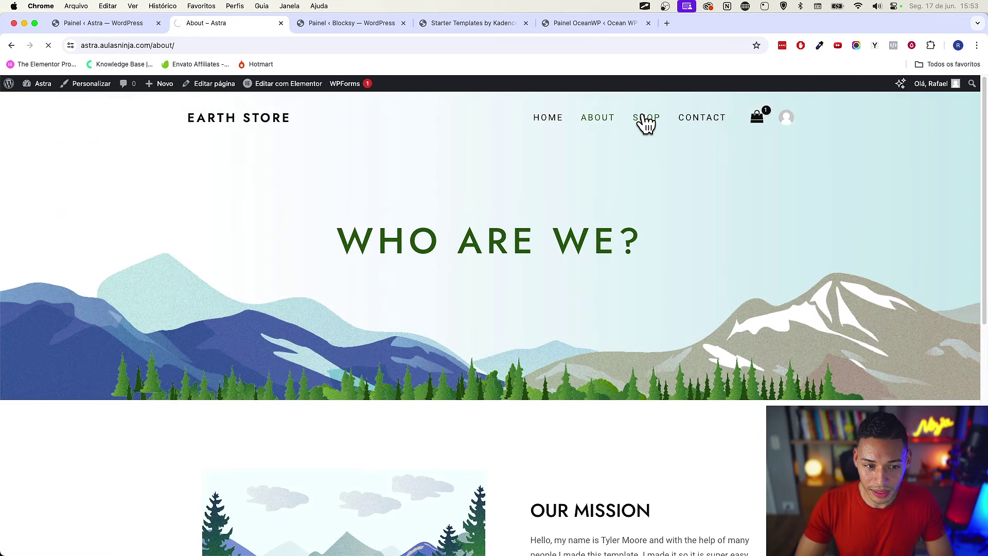
pyautogui.click(645, 122)
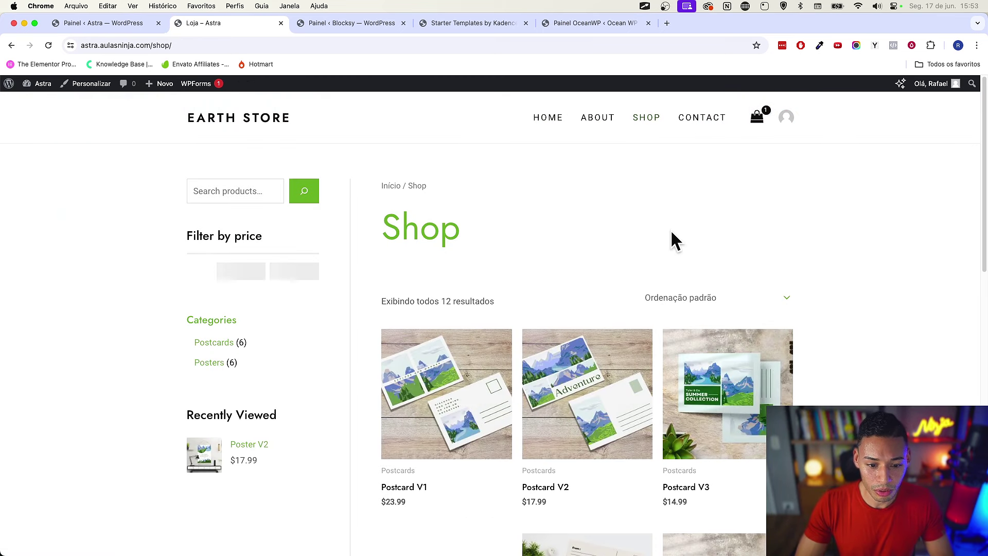
pyautogui.scroll(-15, 772, 260)
pyautogui.scroll(15, 830, 280)
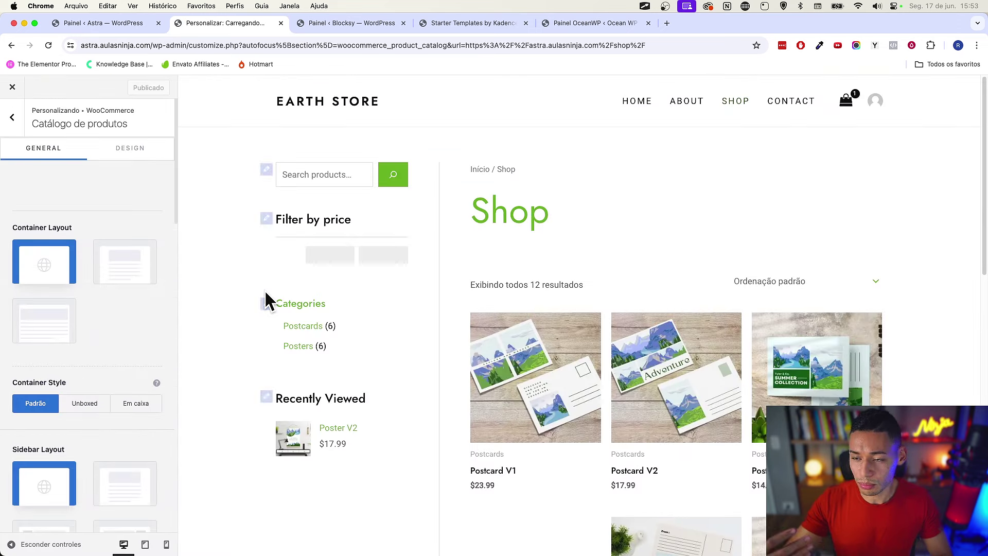
# Inspect the Shop page's product catalog layout options in the Customizer and close that tab
pyautogui.scroll(-6, 126, 299)
pyautogui.scroll(3, 124, 295)
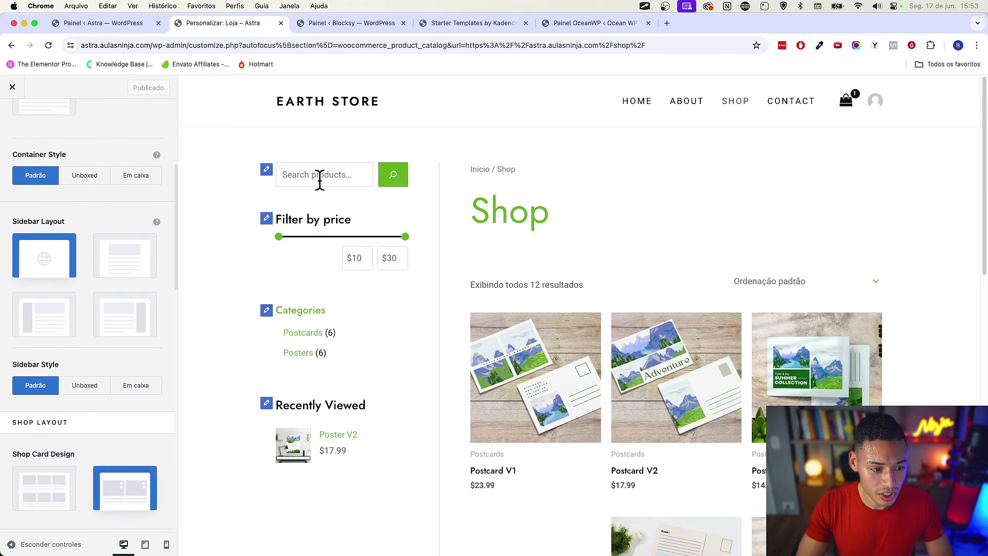
pyautogui.scroll(-1, 393, 234)
pyautogui.scroll(-10, 393, 235)
pyautogui.scroll(10, 384, 225)
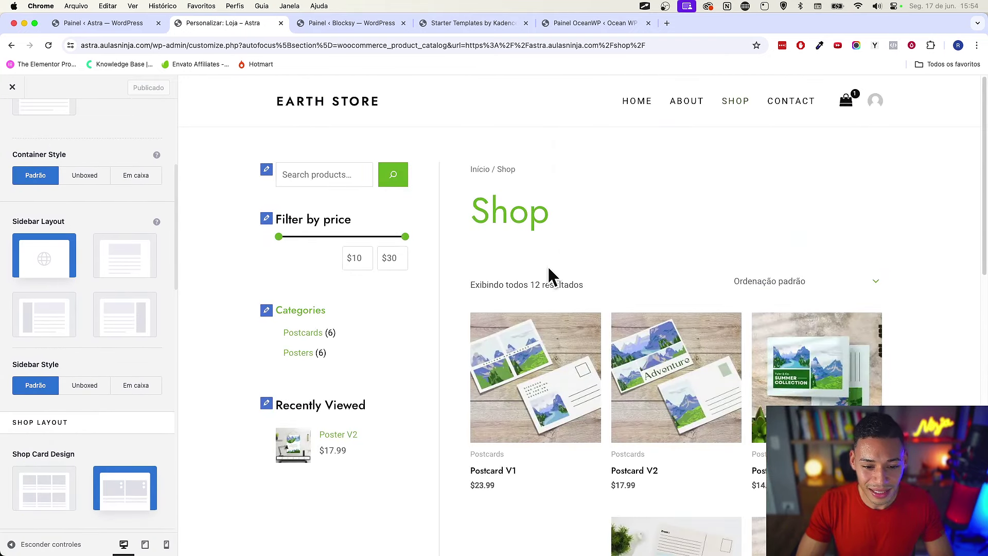
pyautogui.click(281, 23)
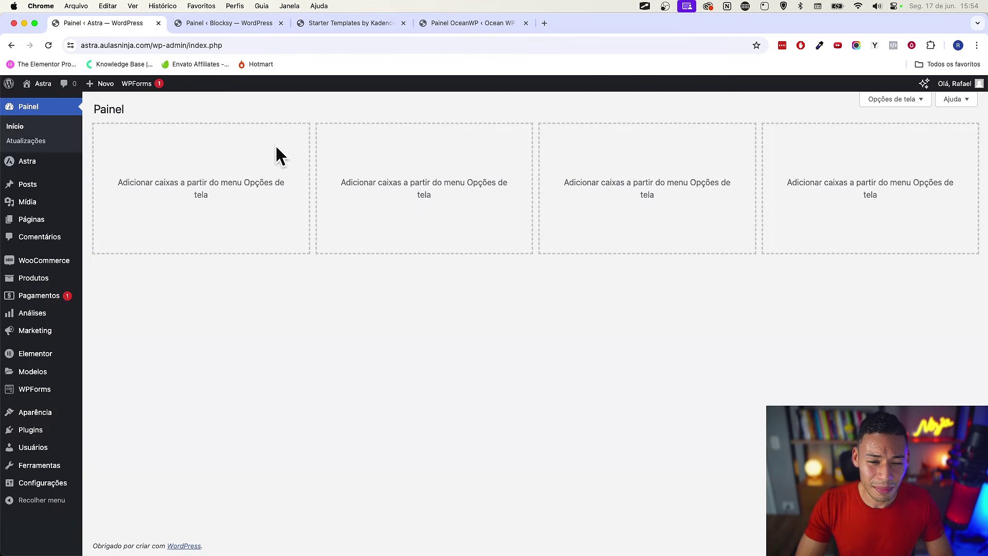